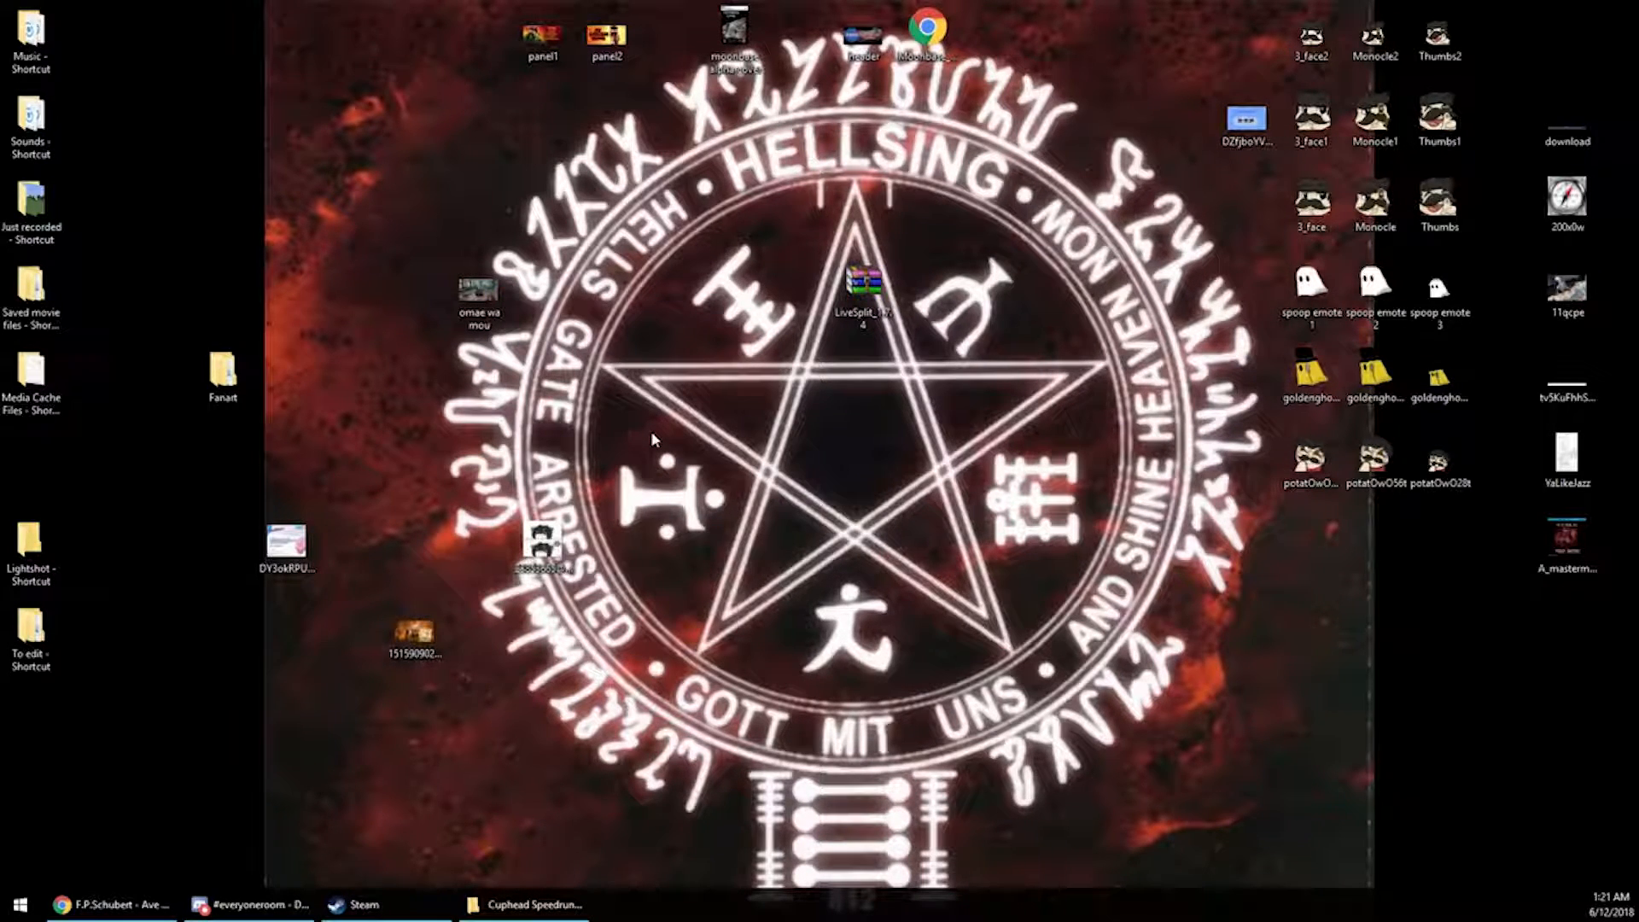
Launch LiveSplit from its desktop shortcut and move the timer window toward the centre of the screen
click(866, 294)
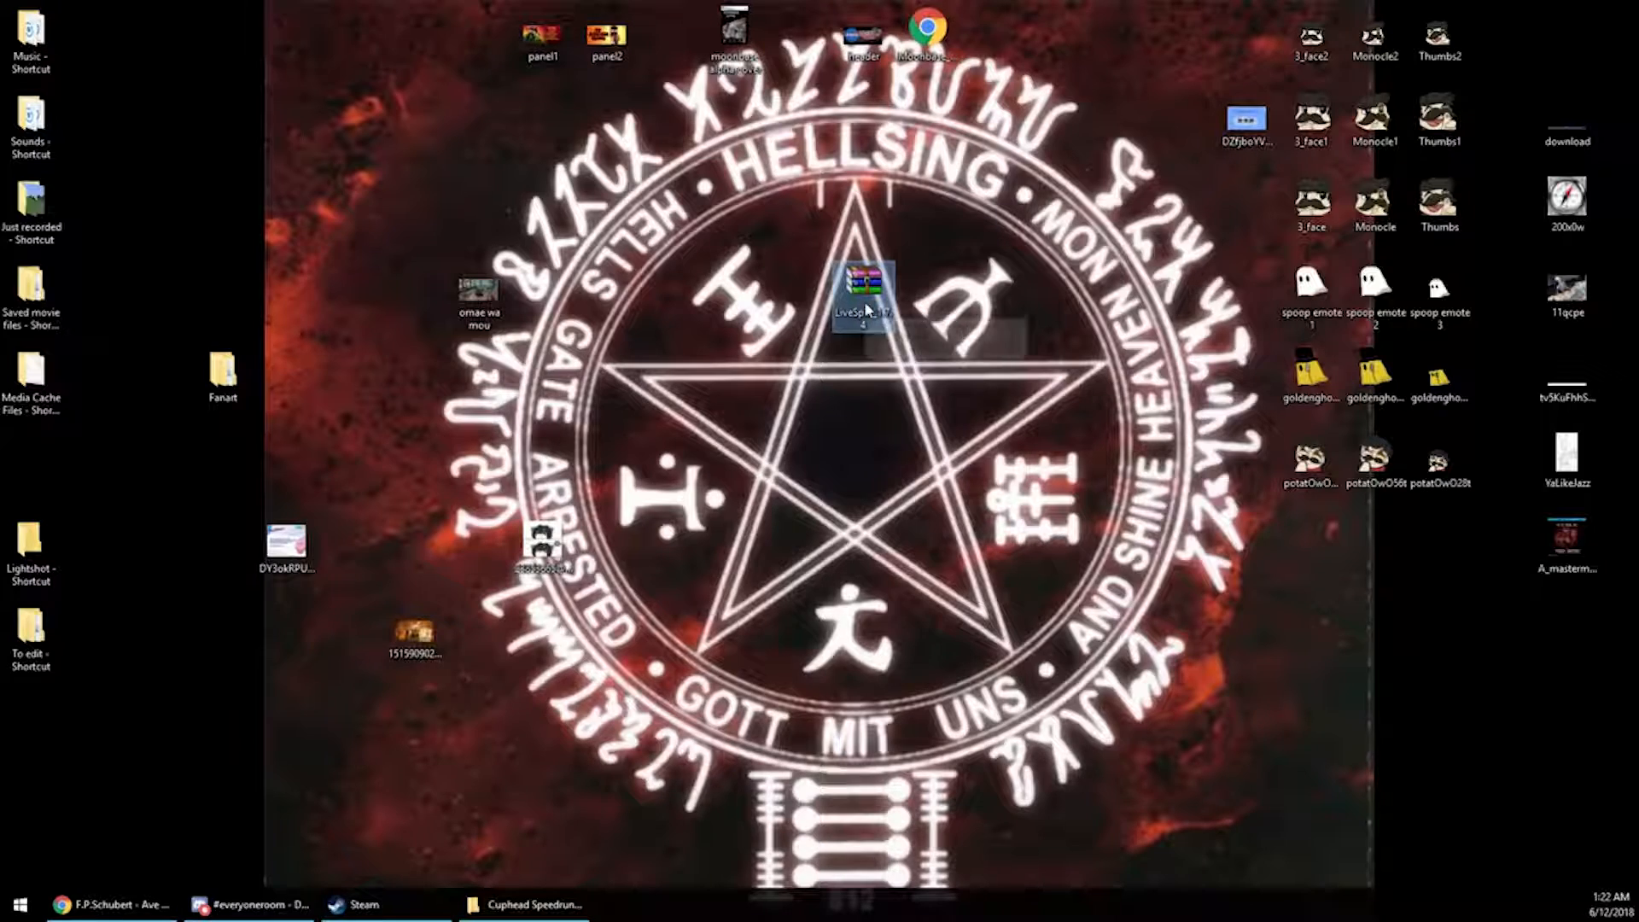
drag(864, 301, 672, 213)
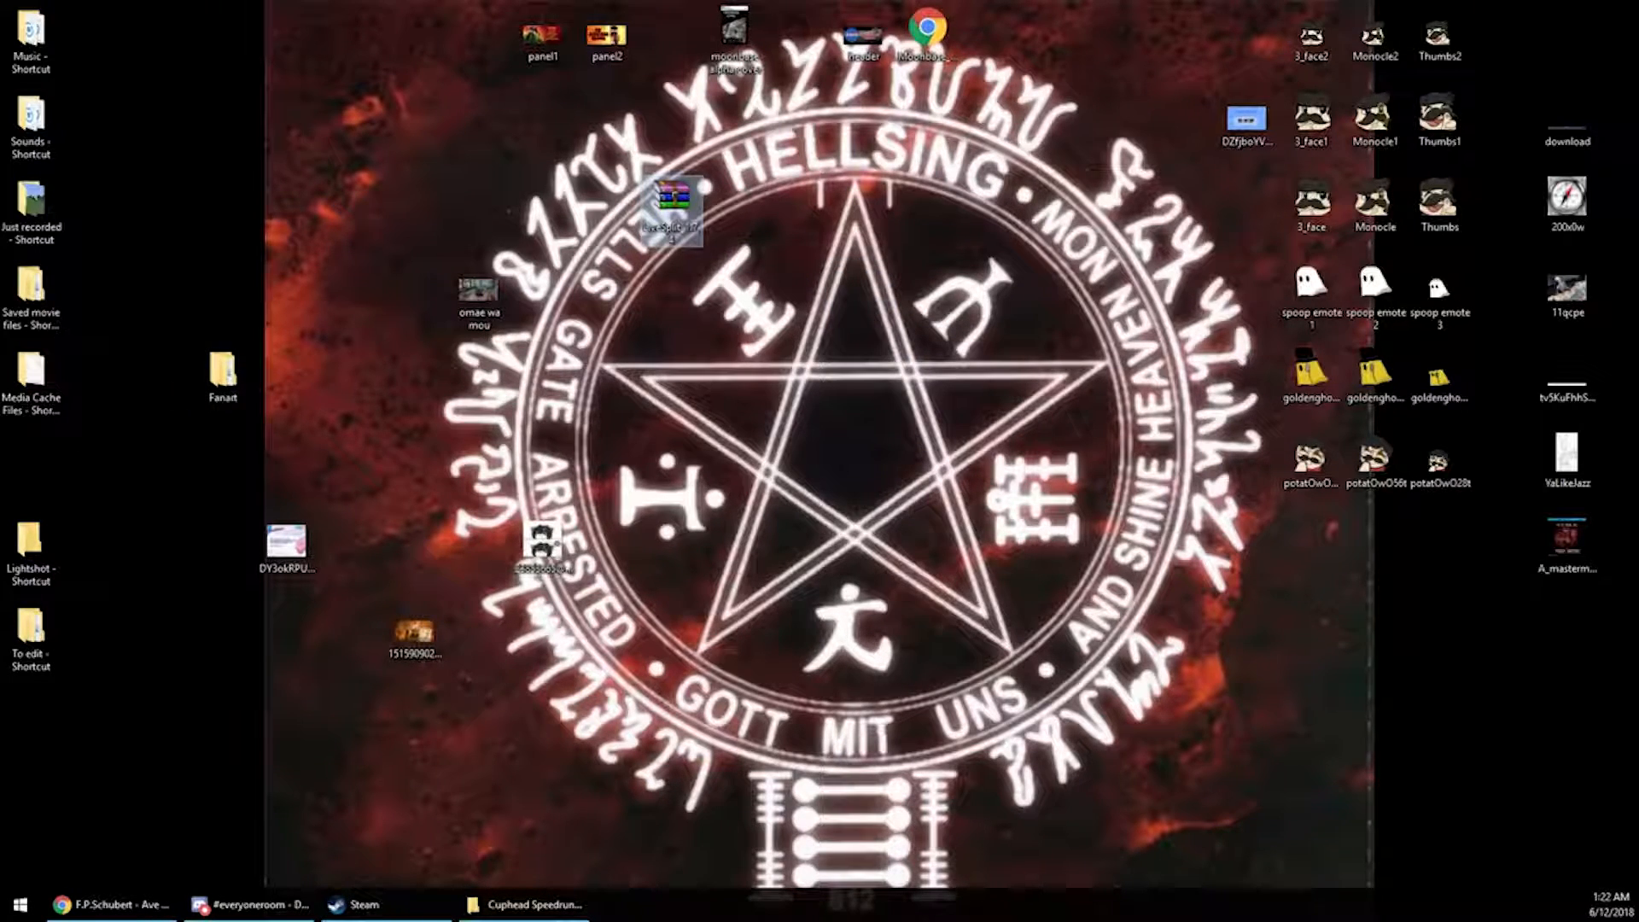
drag(0, 526, 878, 473)
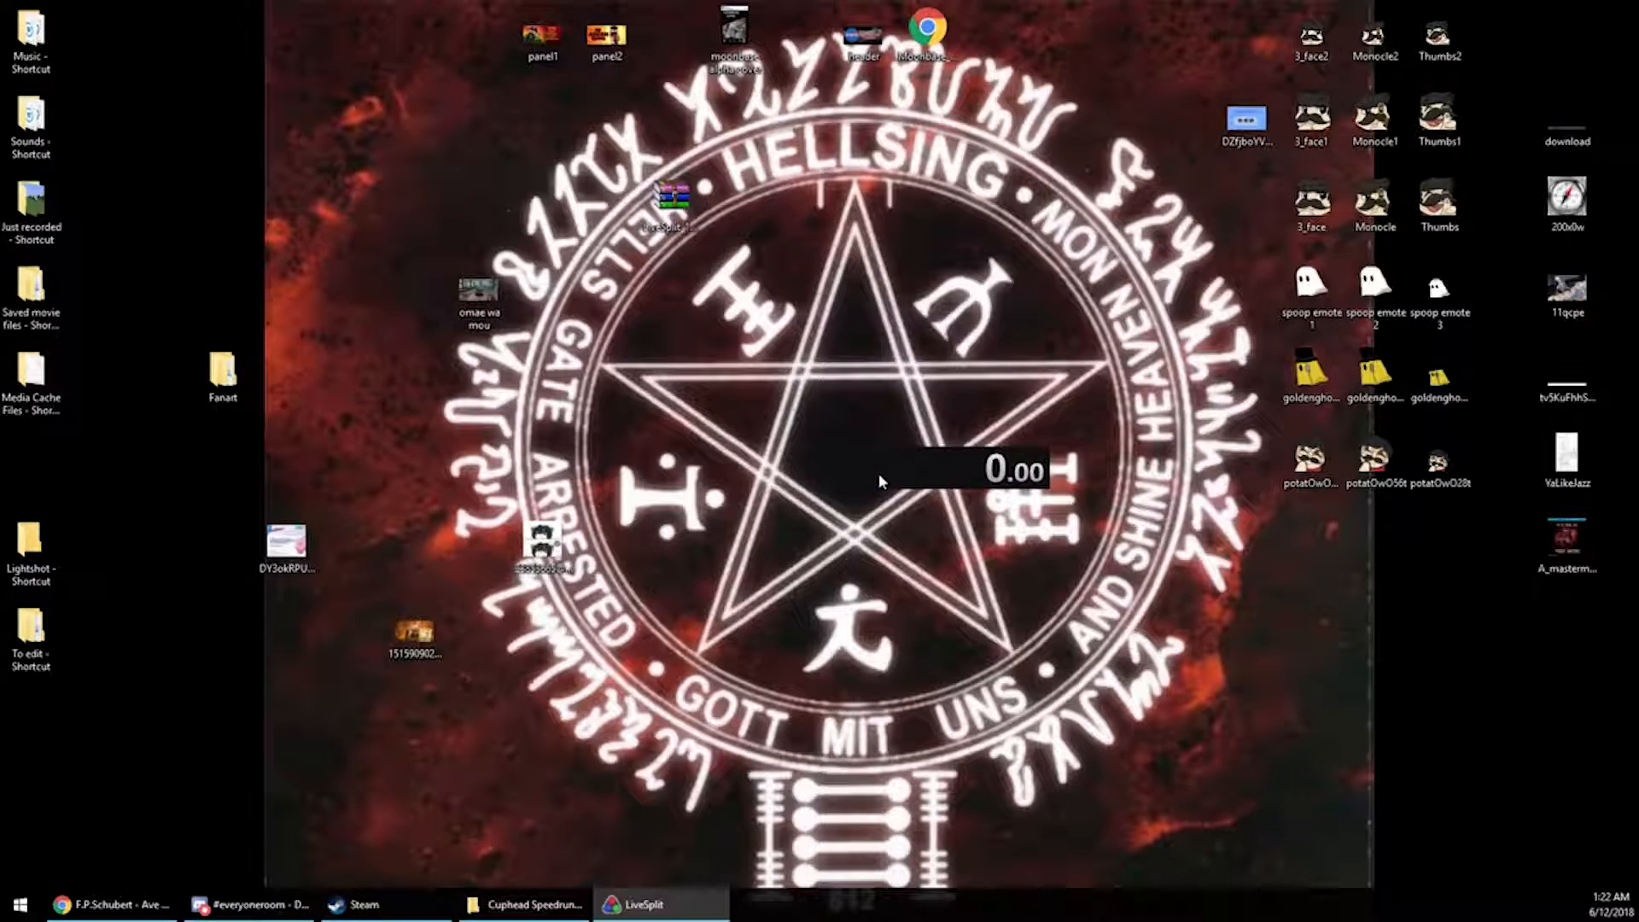
drag(988, 469, 885, 367)
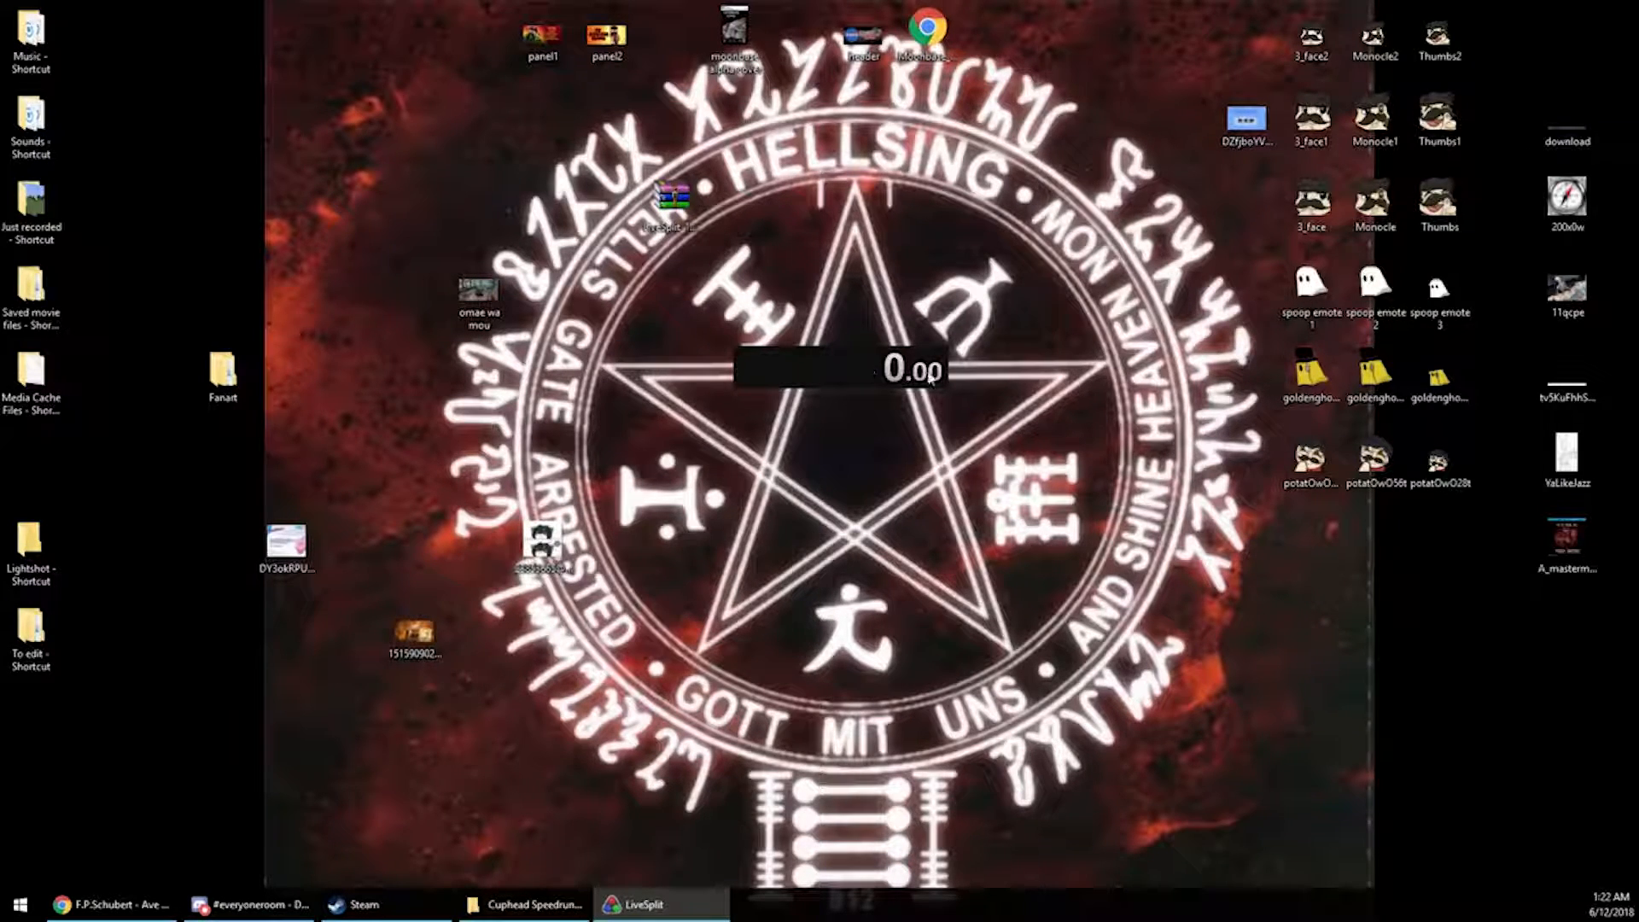
Open the Splits Editor from the timer's context menu and reposition the editor window
right_click(819, 374)
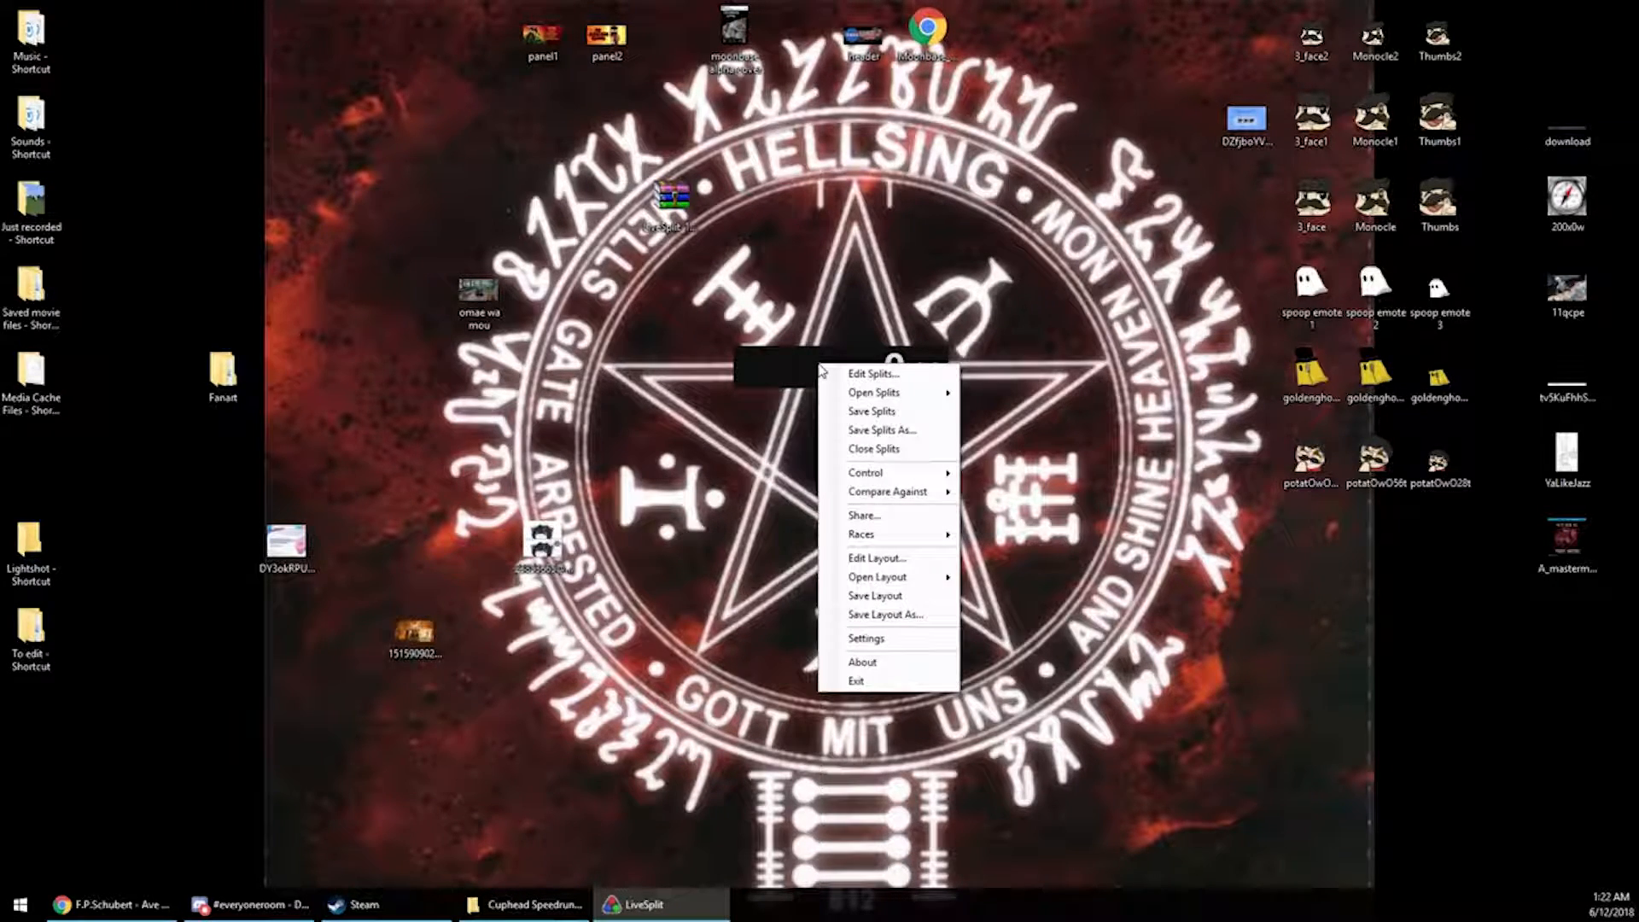
click(871, 378)
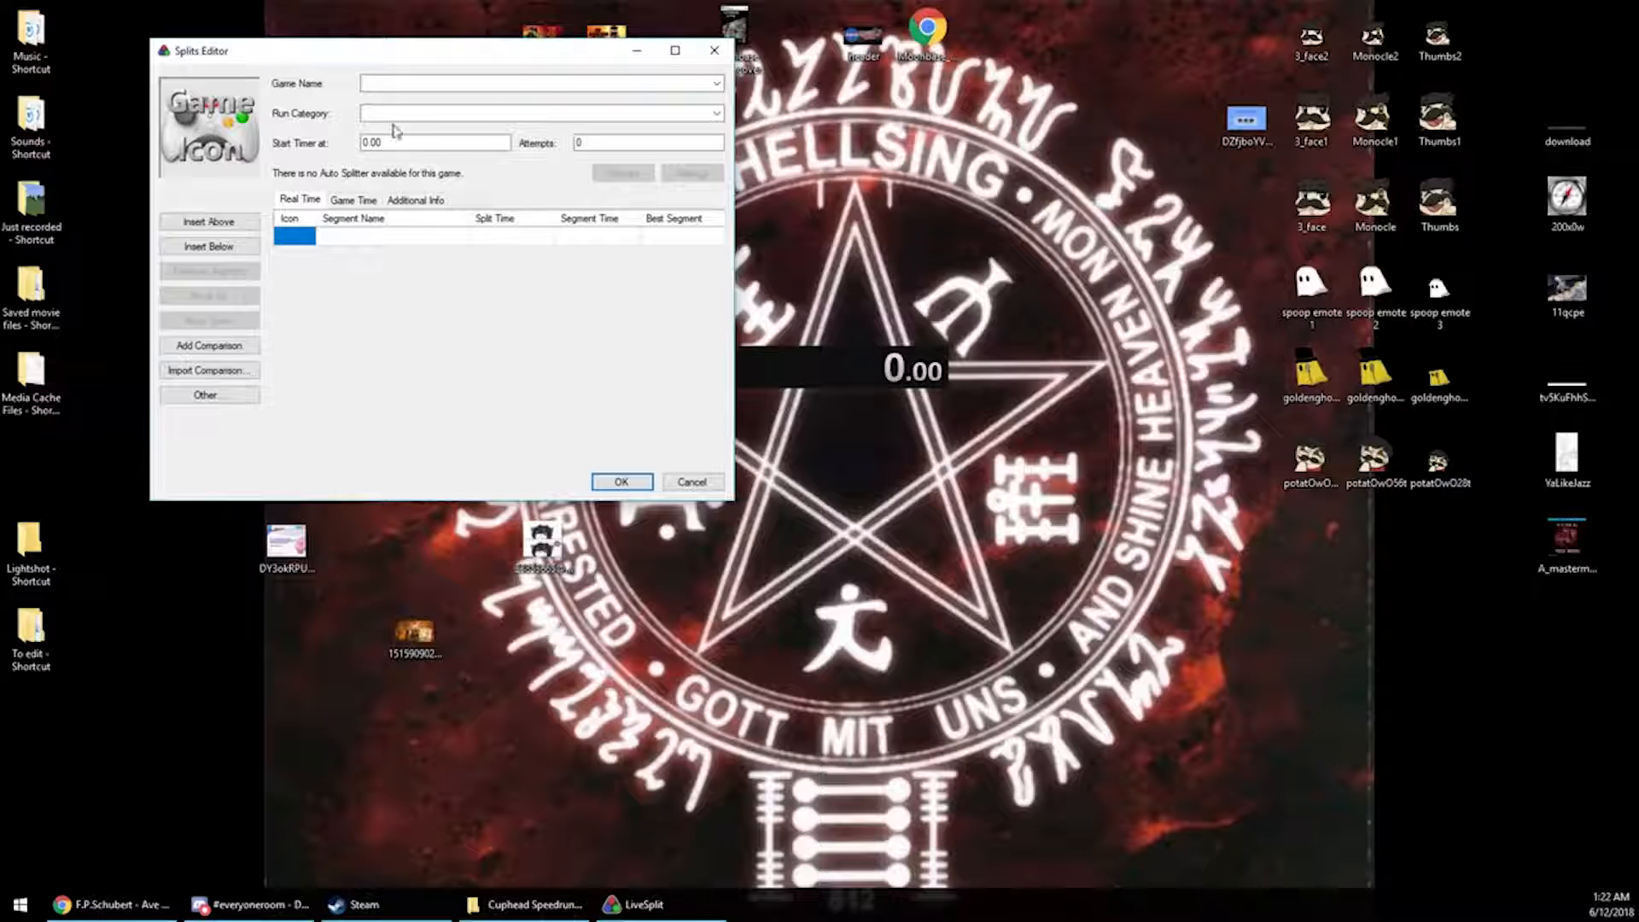
drag(280, 55, 224, 84)
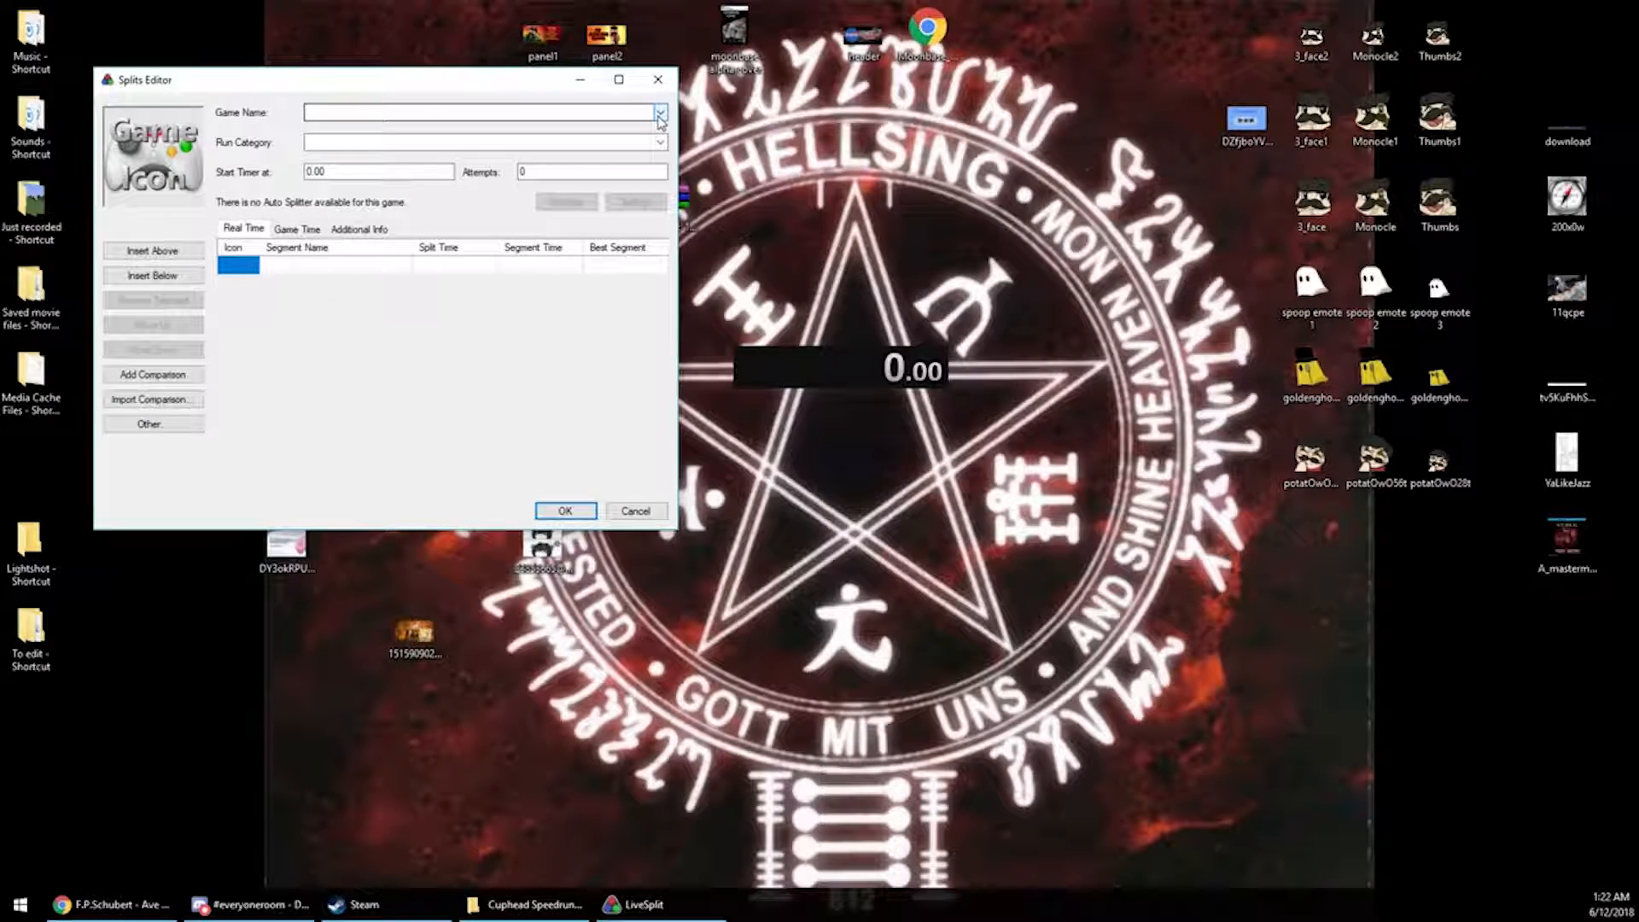
Set the game name to Cuphead, choosing it from the suggestions
click(659, 115)
click(402, 109)
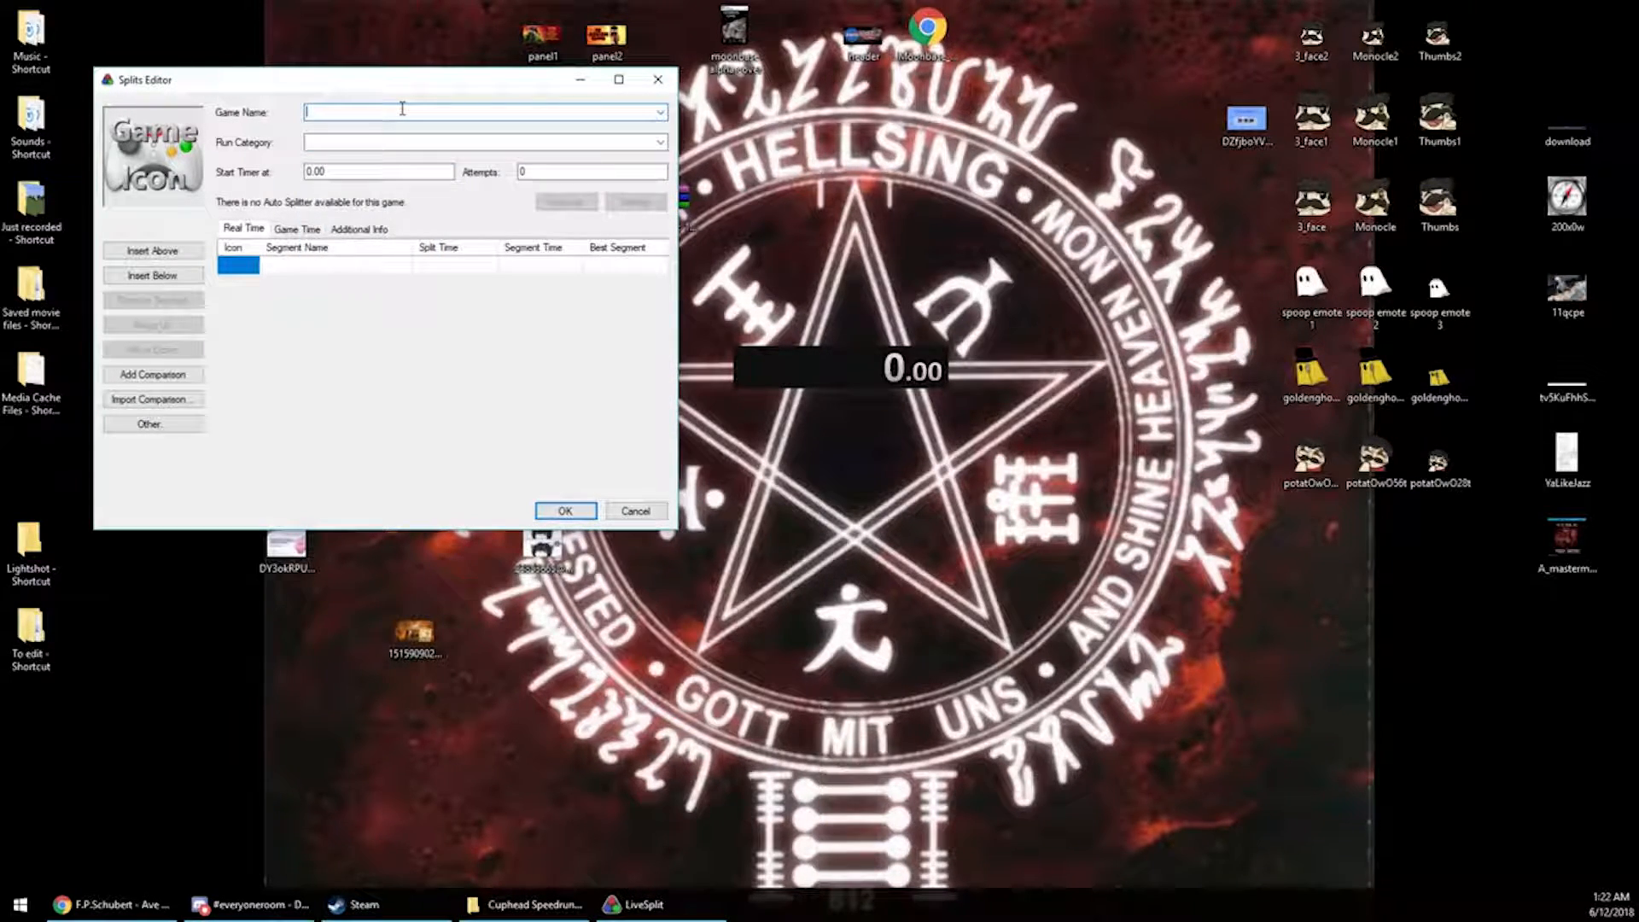
text(cuphea)
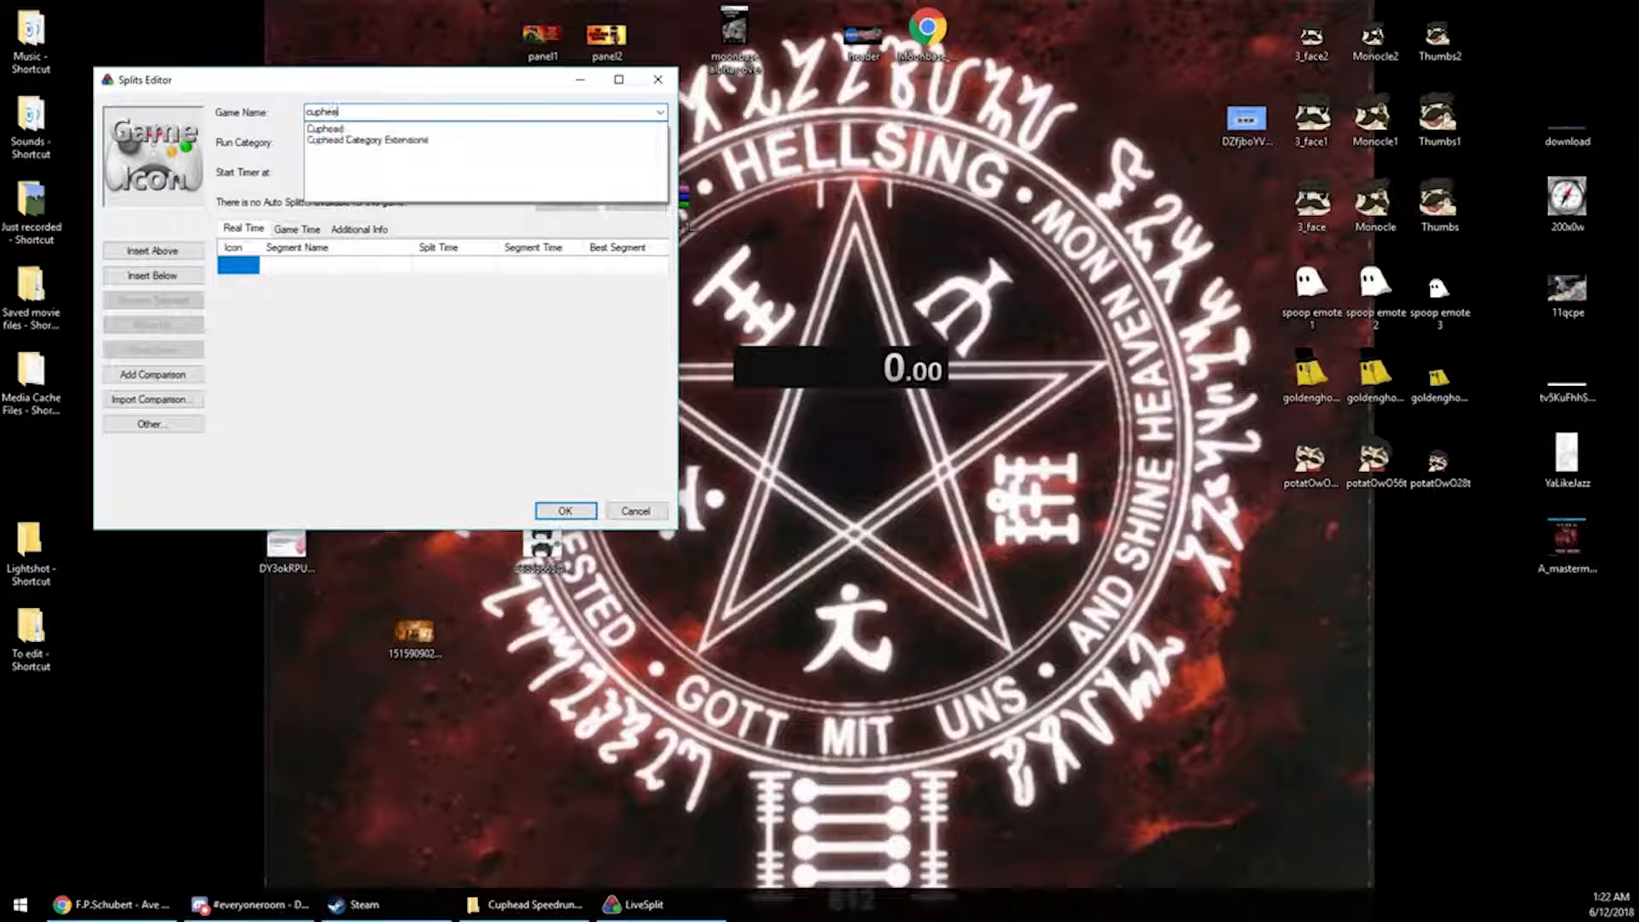
text(d)
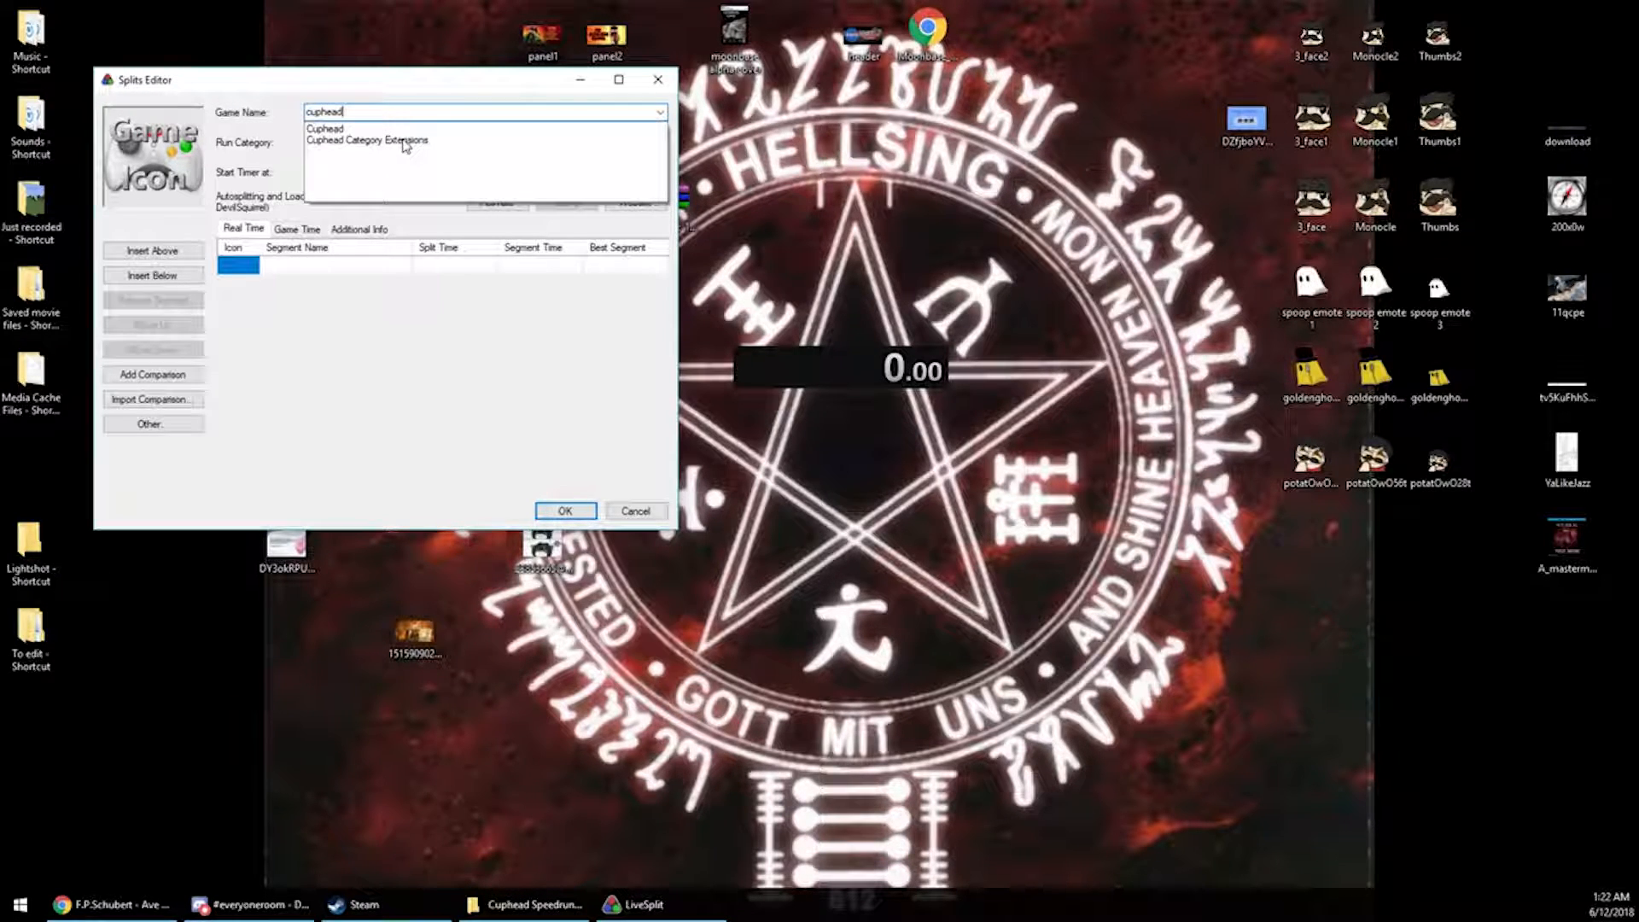
click(350, 129)
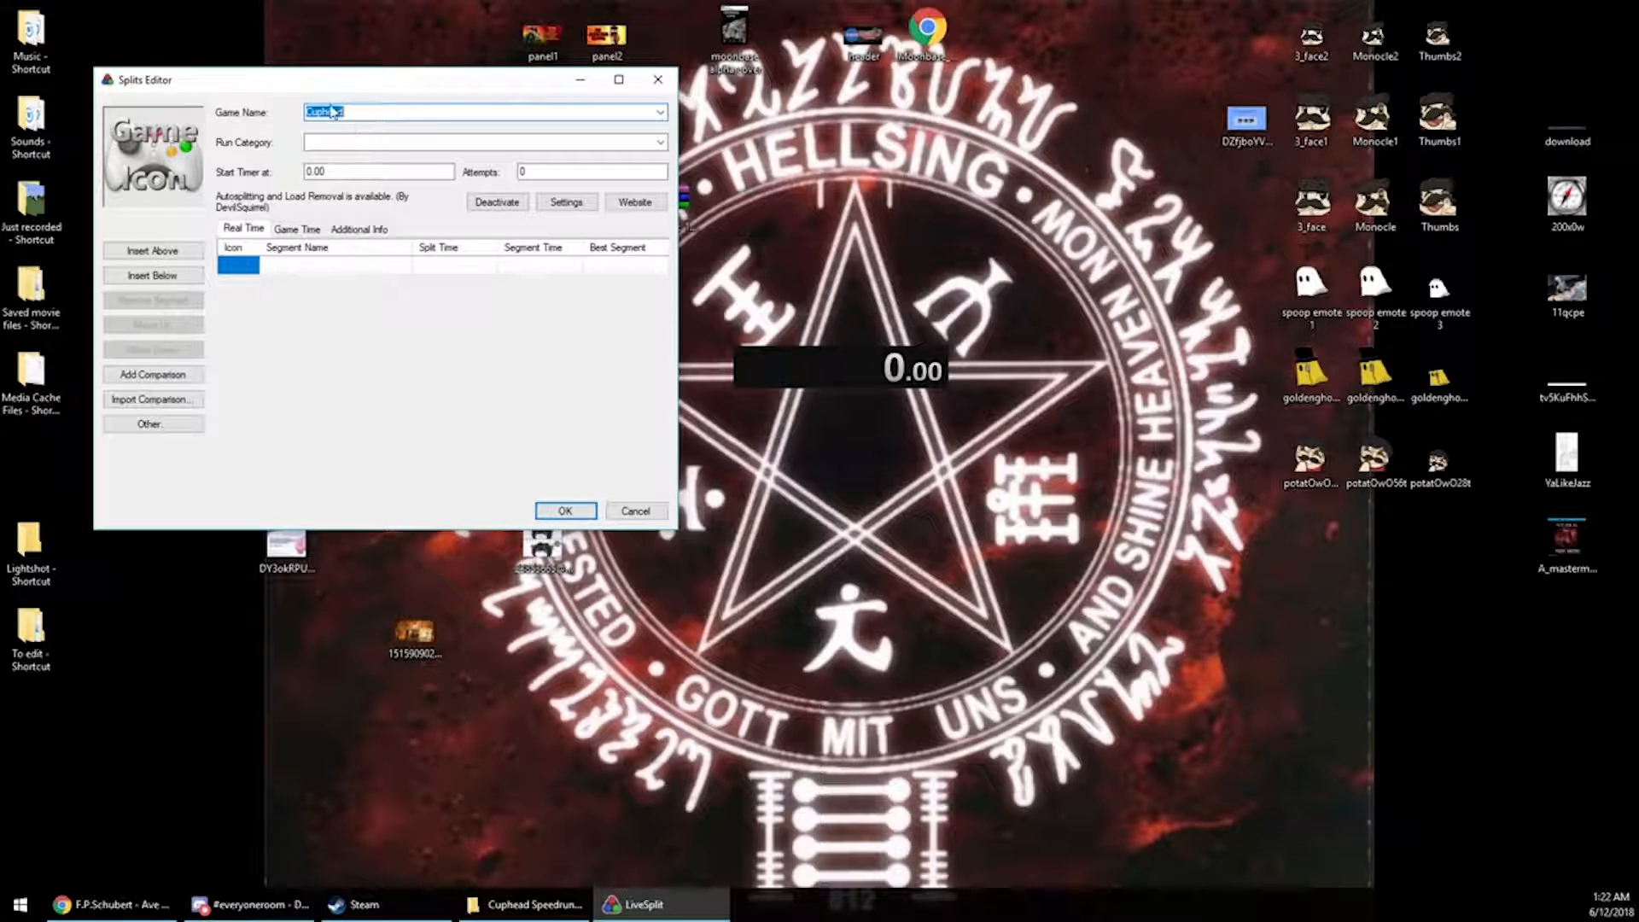
Set the run category to All Bosses
click(661, 142)
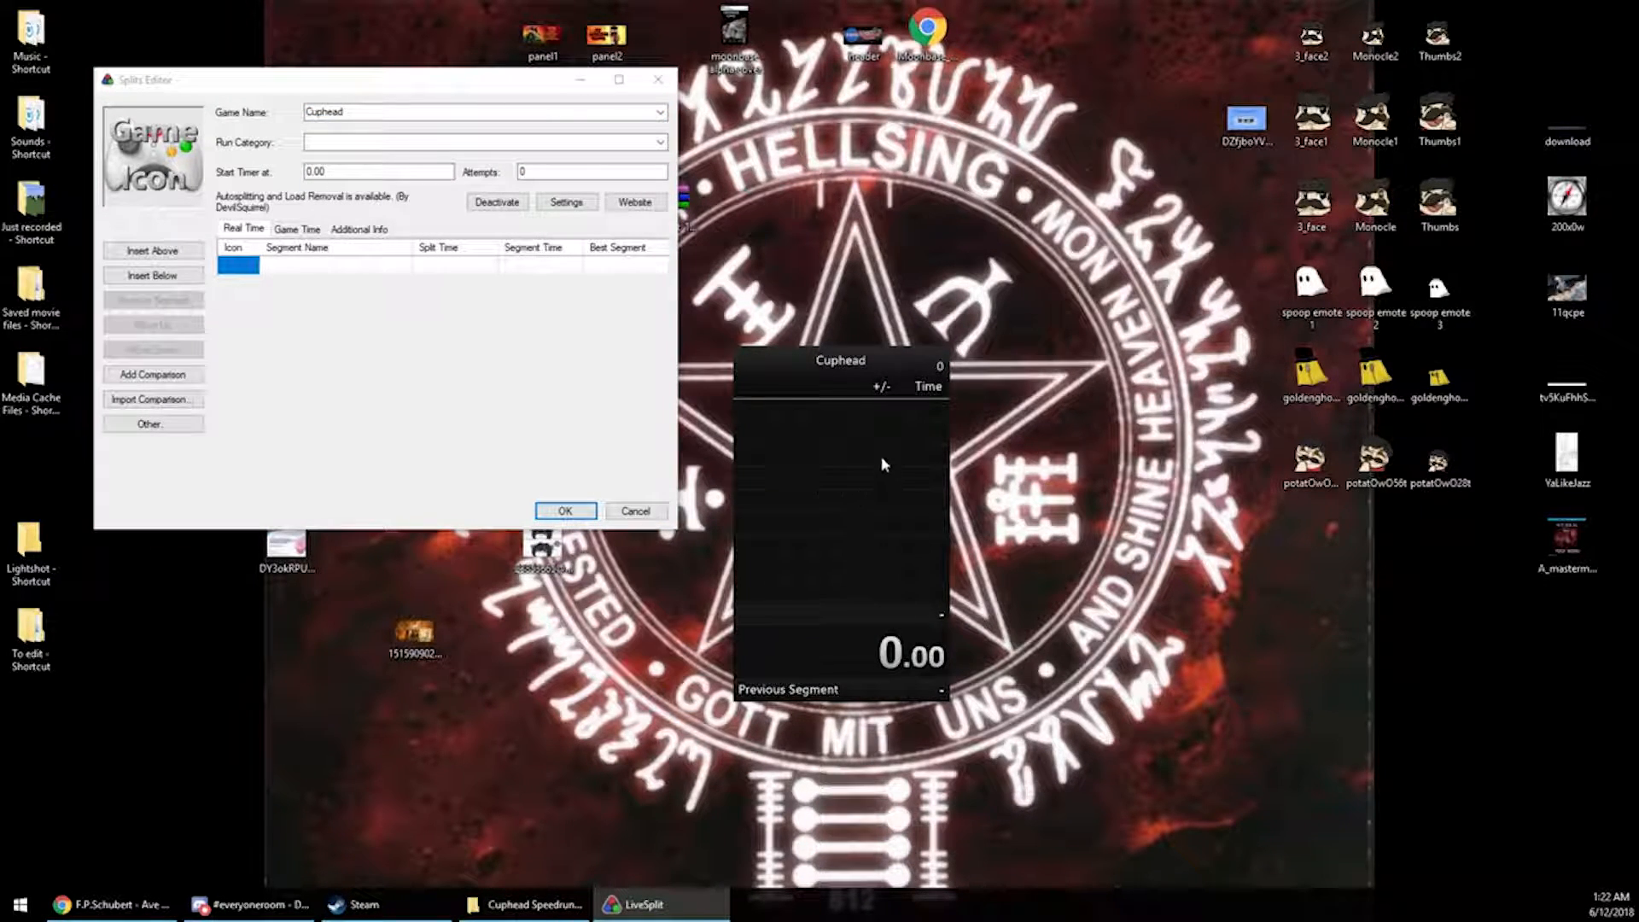
click(661, 142)
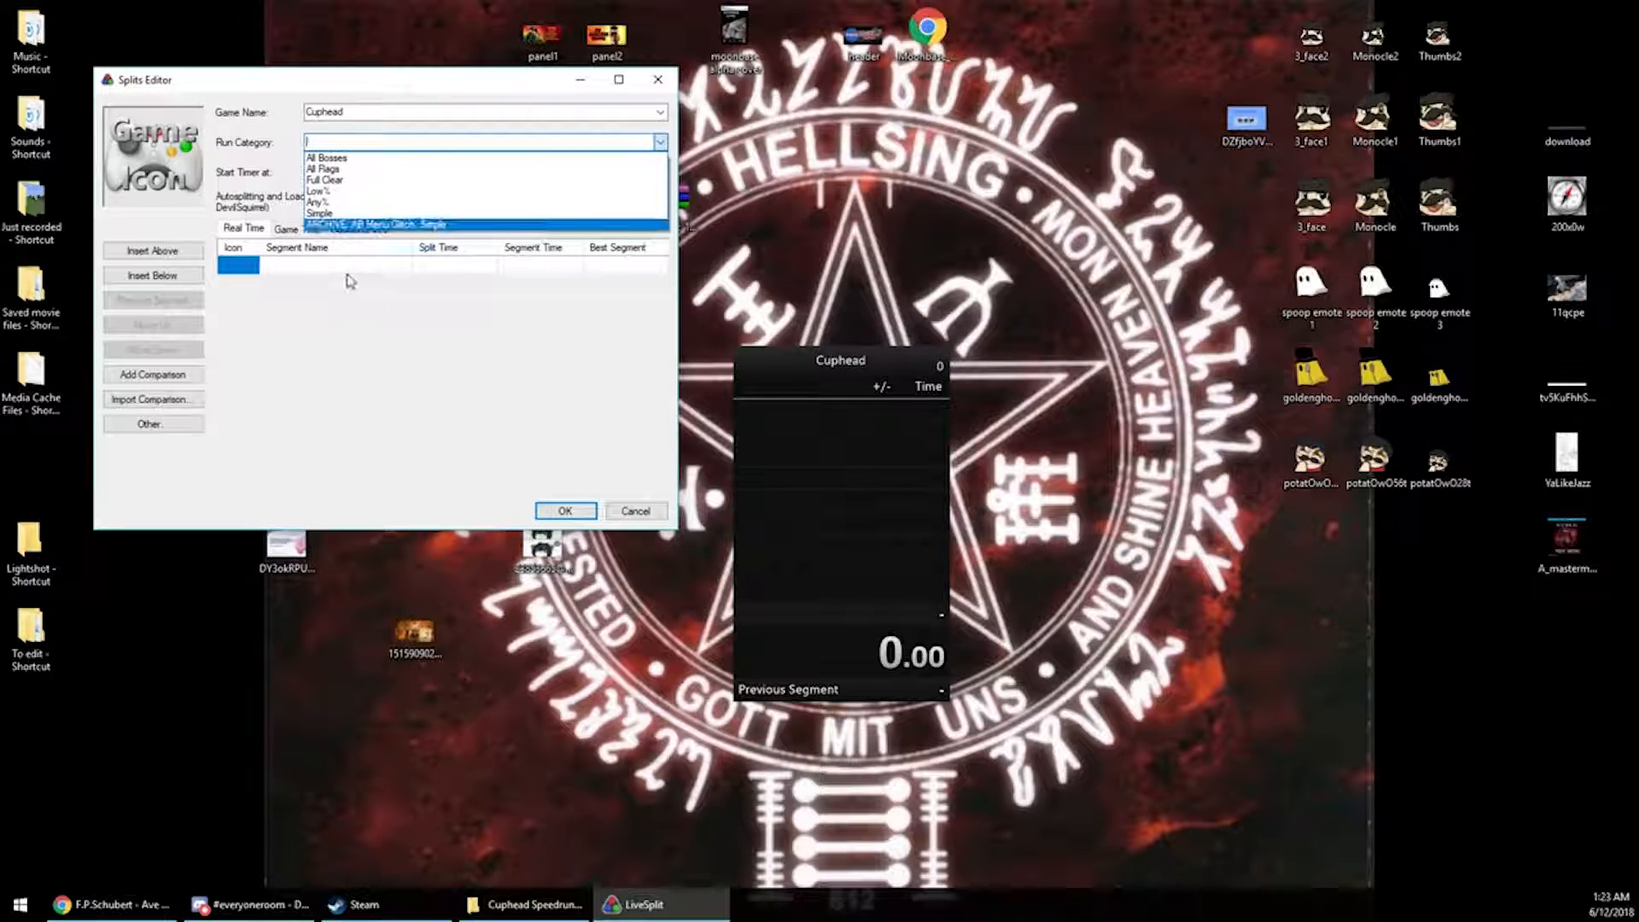
click(314, 158)
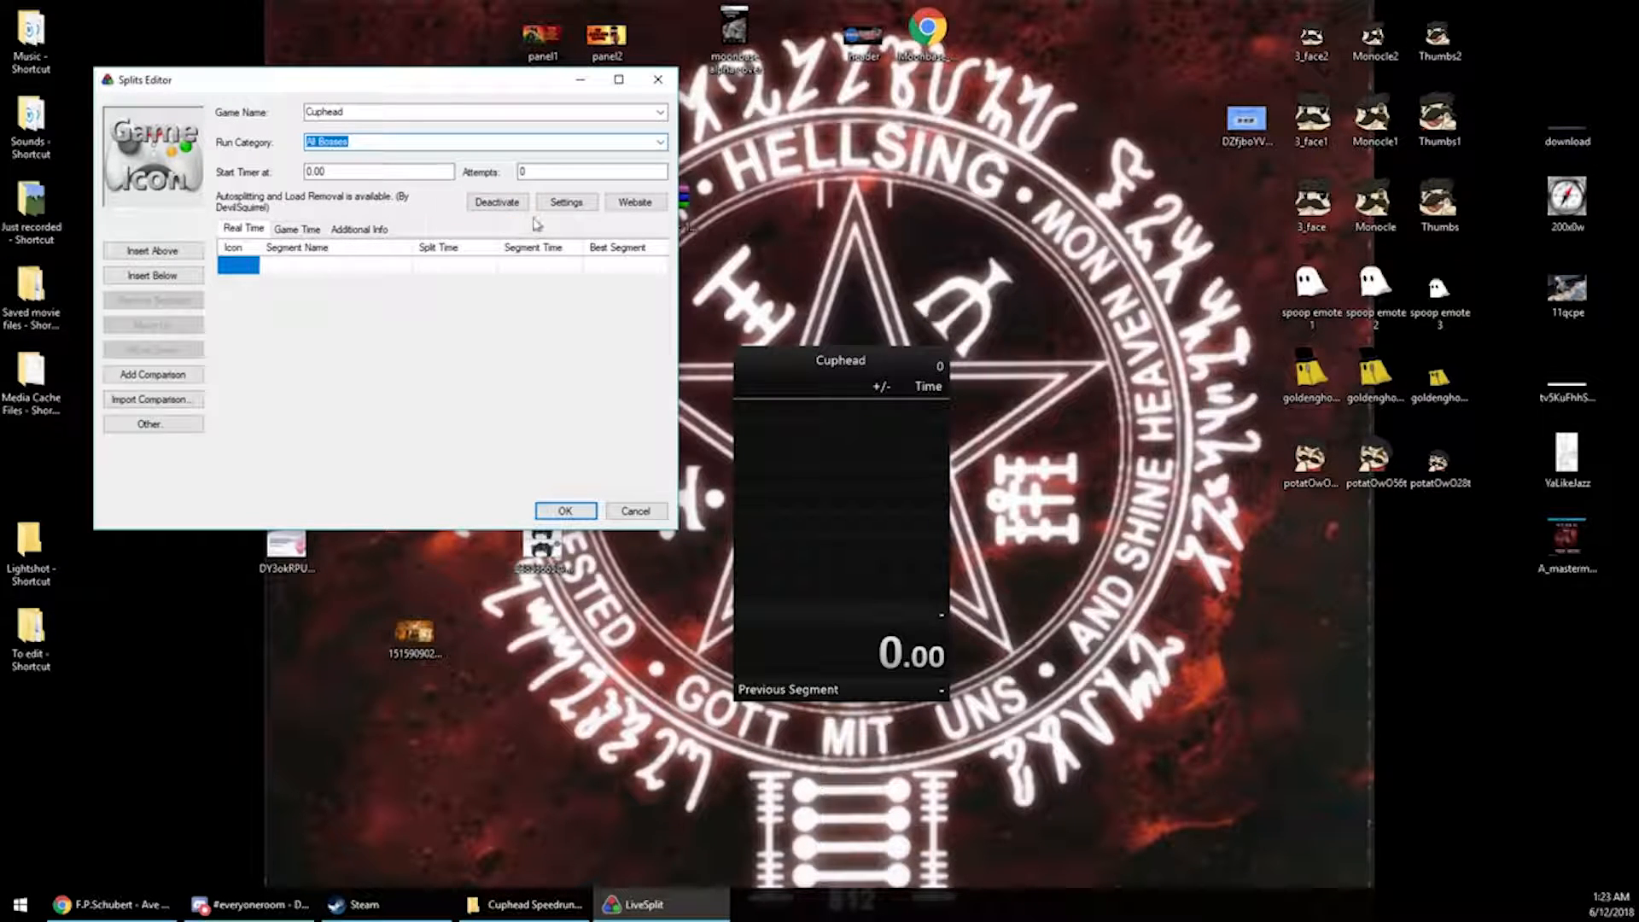
Open the autosplitter settings to examine them, then close the window
click(561, 207)
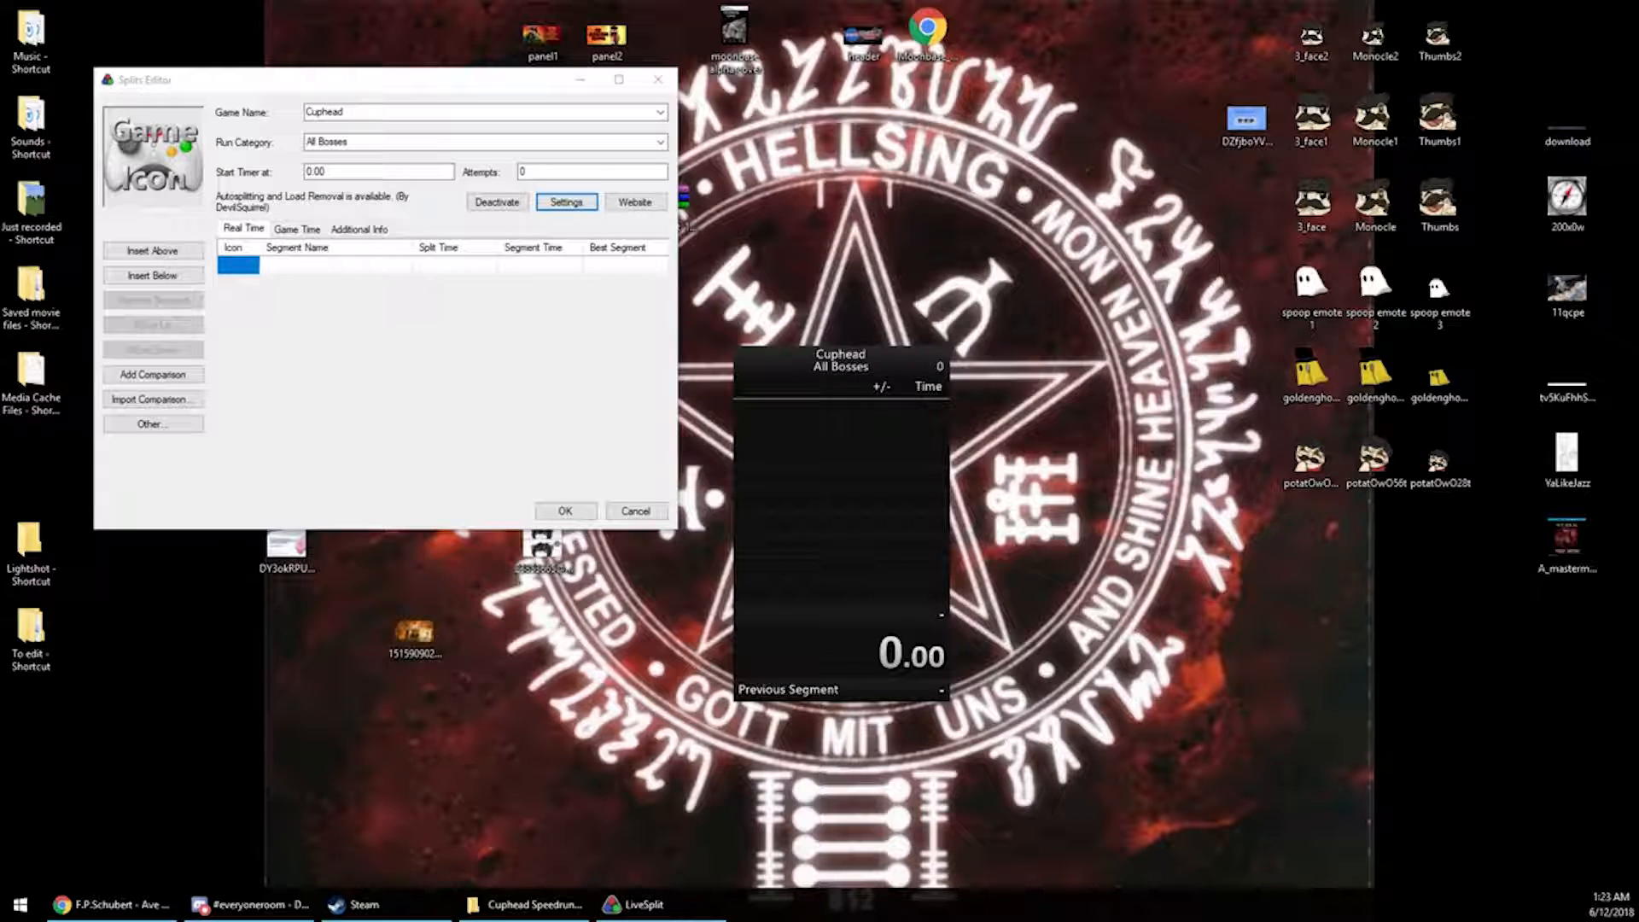
drag(818, 102, 1078, 121)
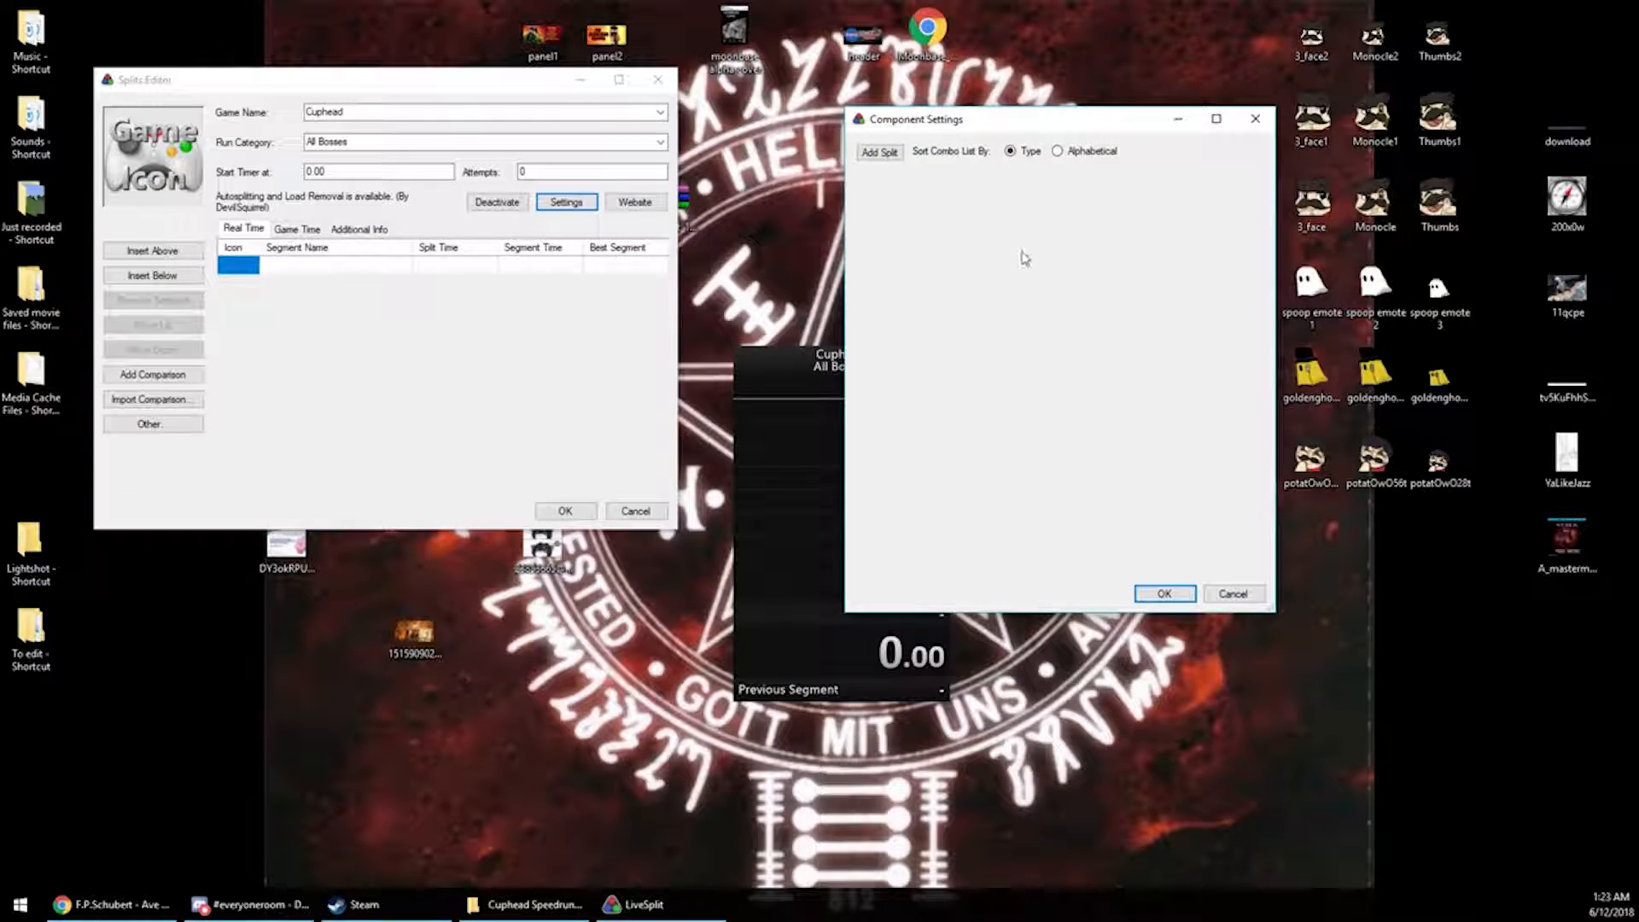
click(1255, 119)
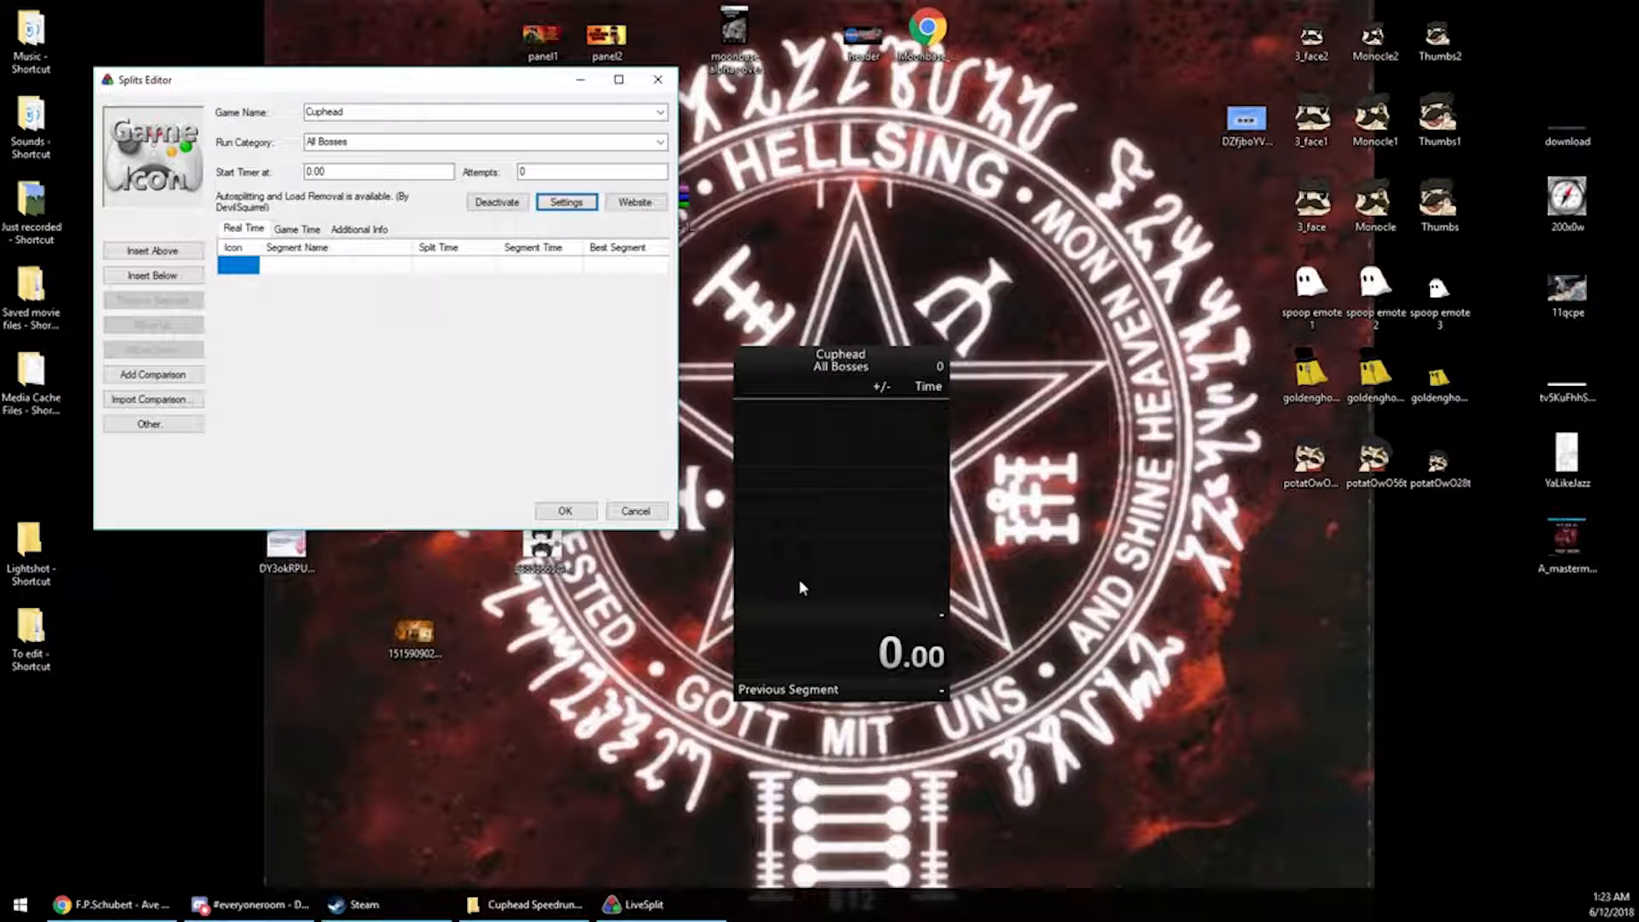
Insert eight new empty segments into the splits list
click(244, 275)
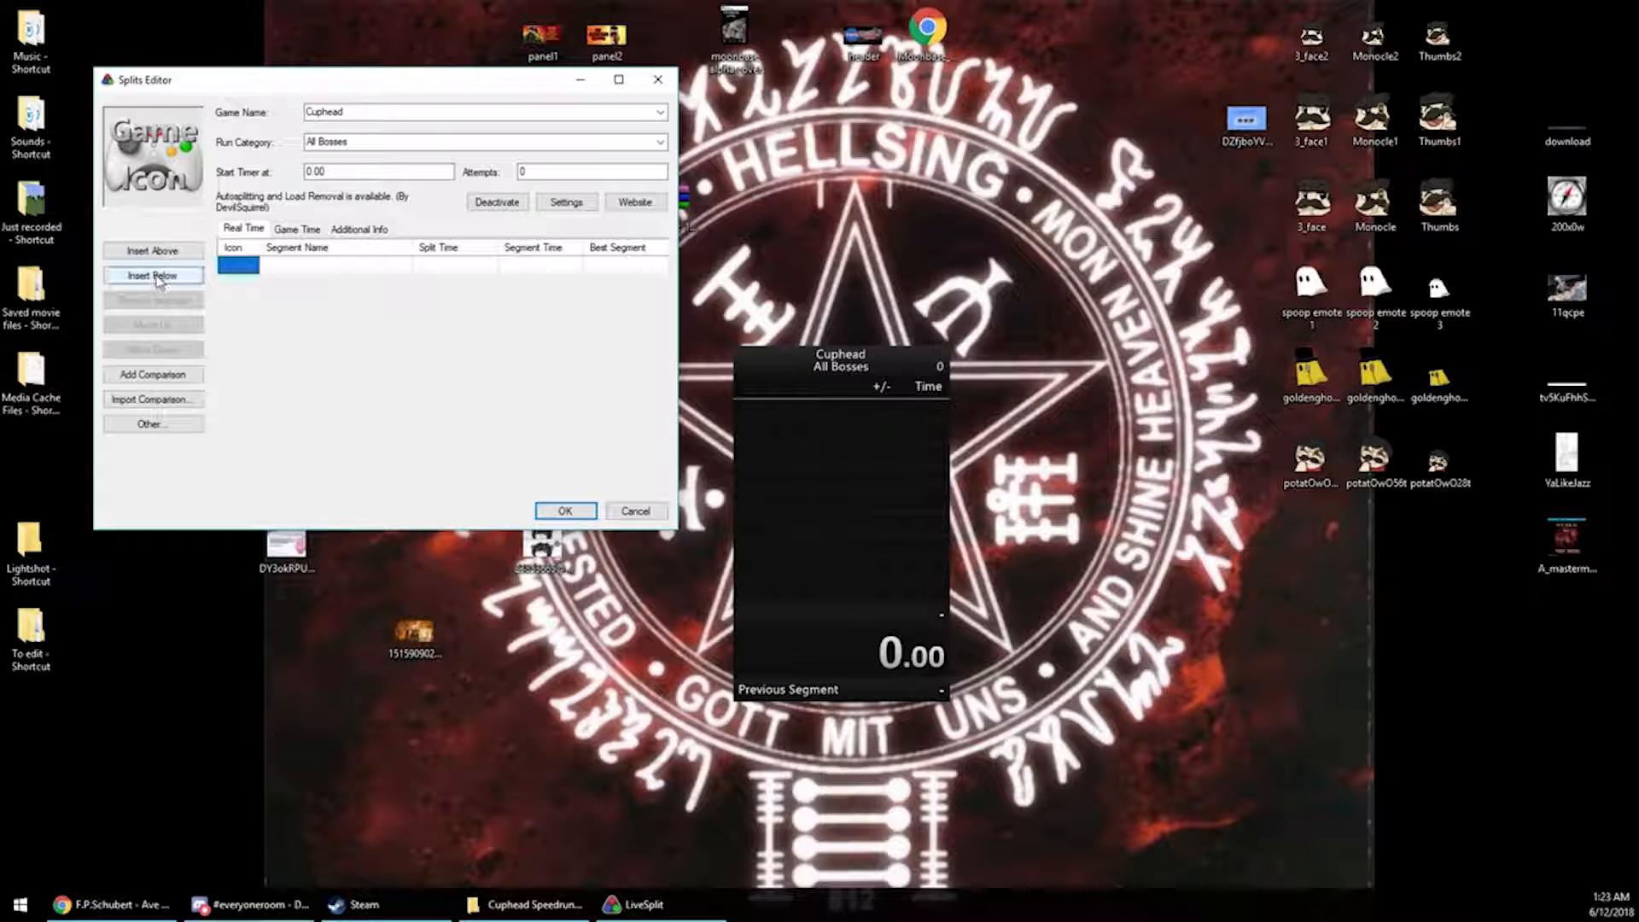
click(152, 254)
click(152, 253)
click(152, 254)
click(152, 254)
click(152, 253)
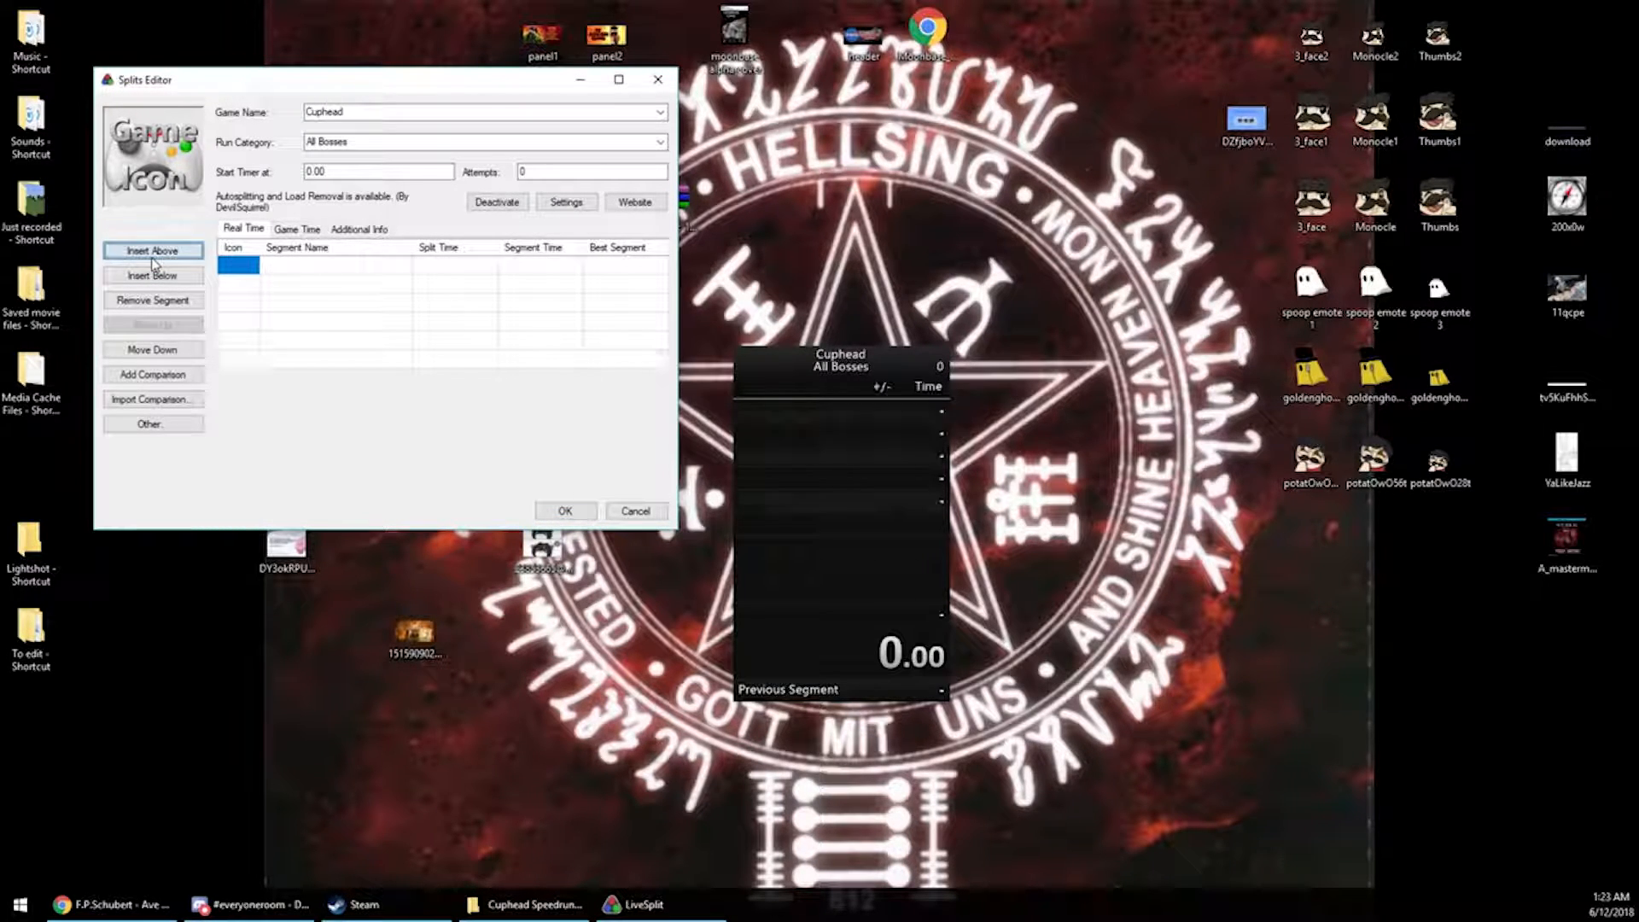
click(152, 254)
click(152, 254)
click(152, 254)
click(153, 253)
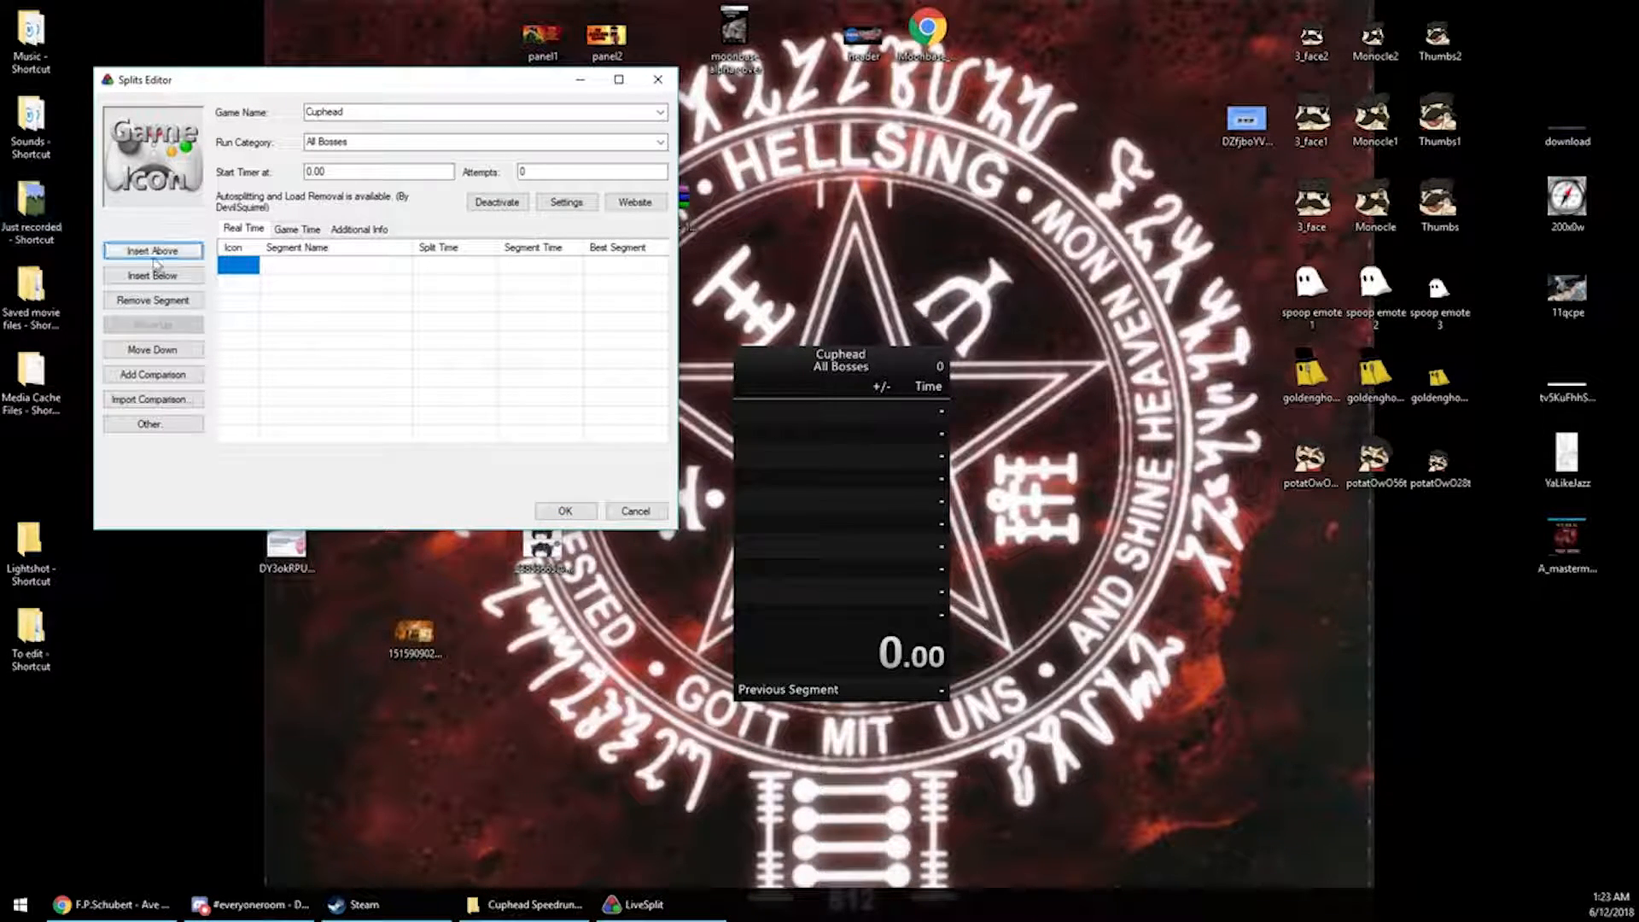
click(170, 253)
click(170, 253)
Name the first two segments Tutorial and Root Pack
click(314, 264)
click(300, 265)
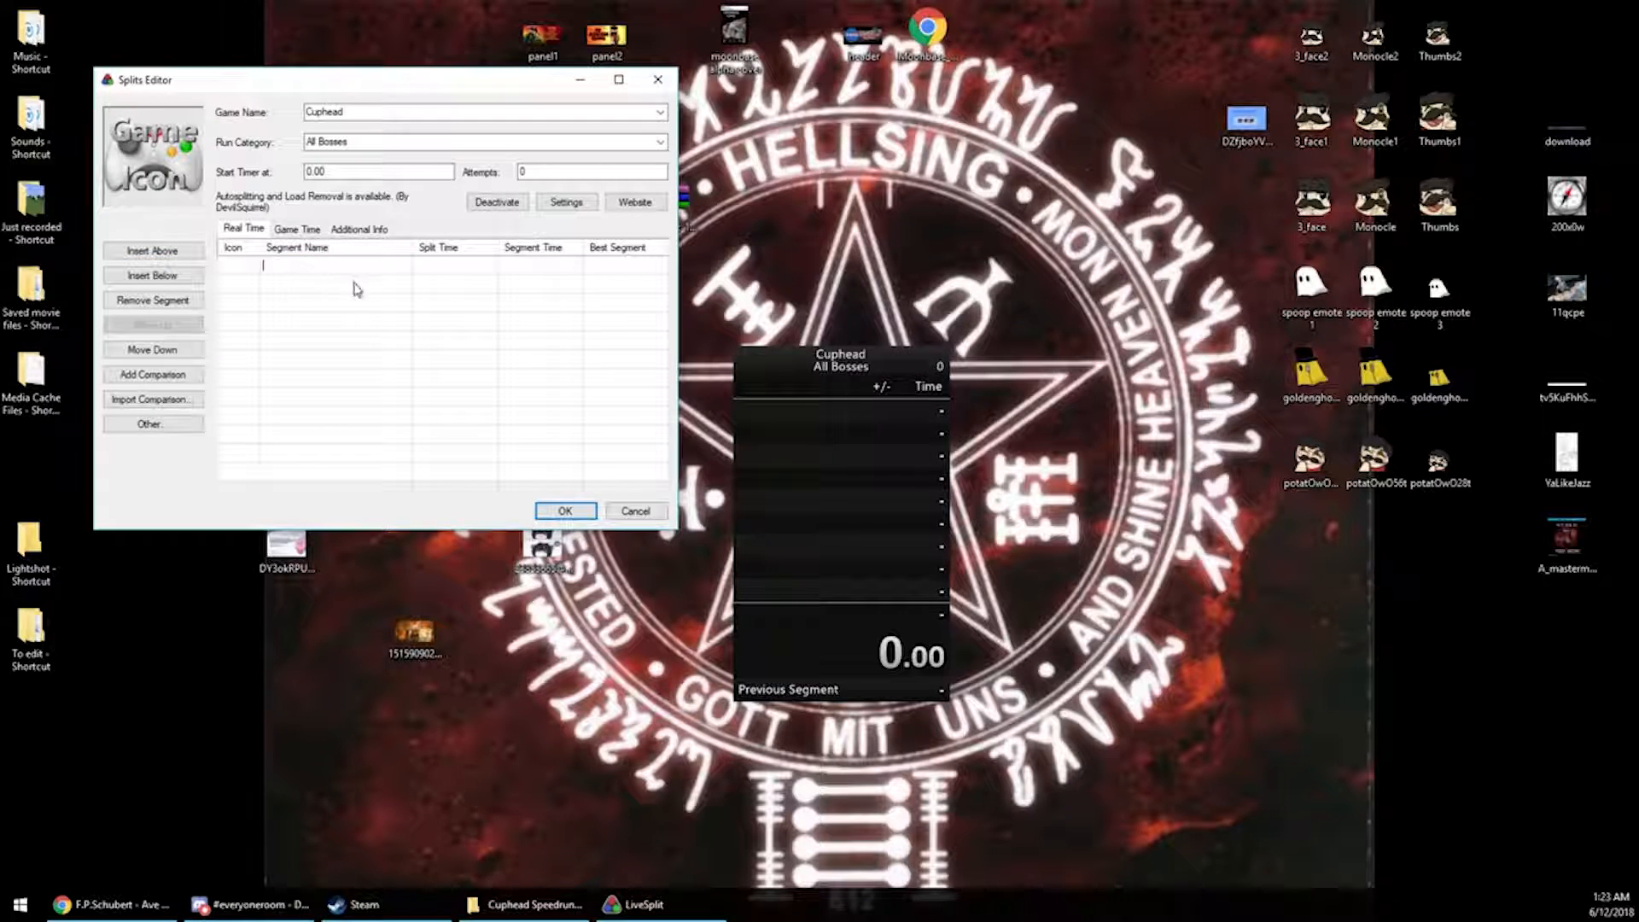
text(Tutorial)
key(Return)
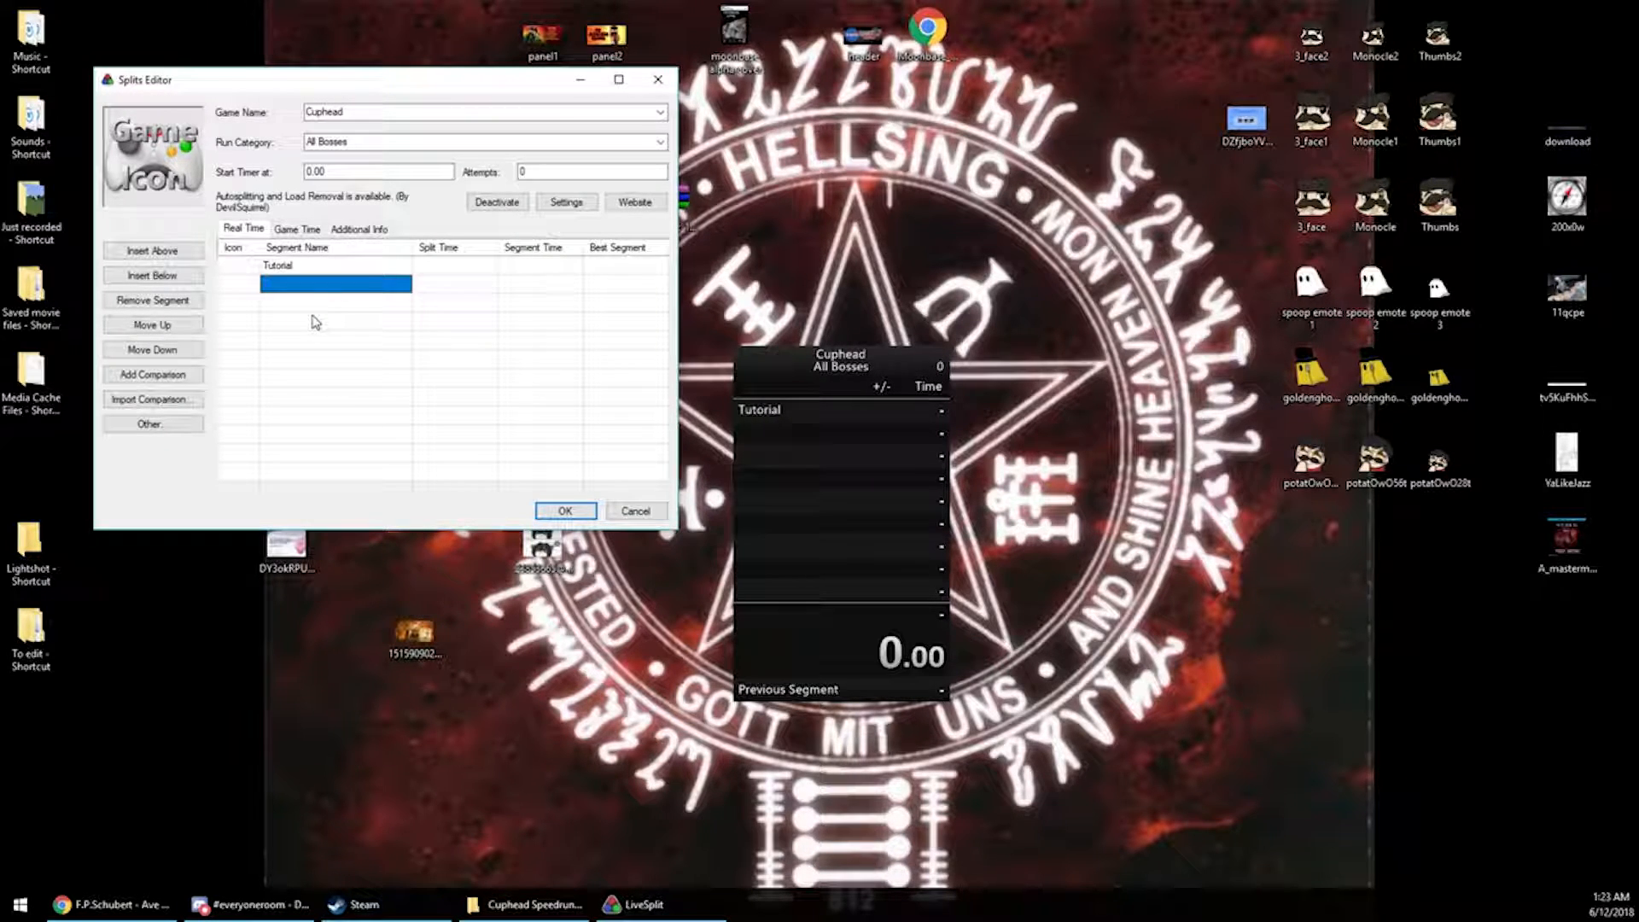
text(Root Pack)
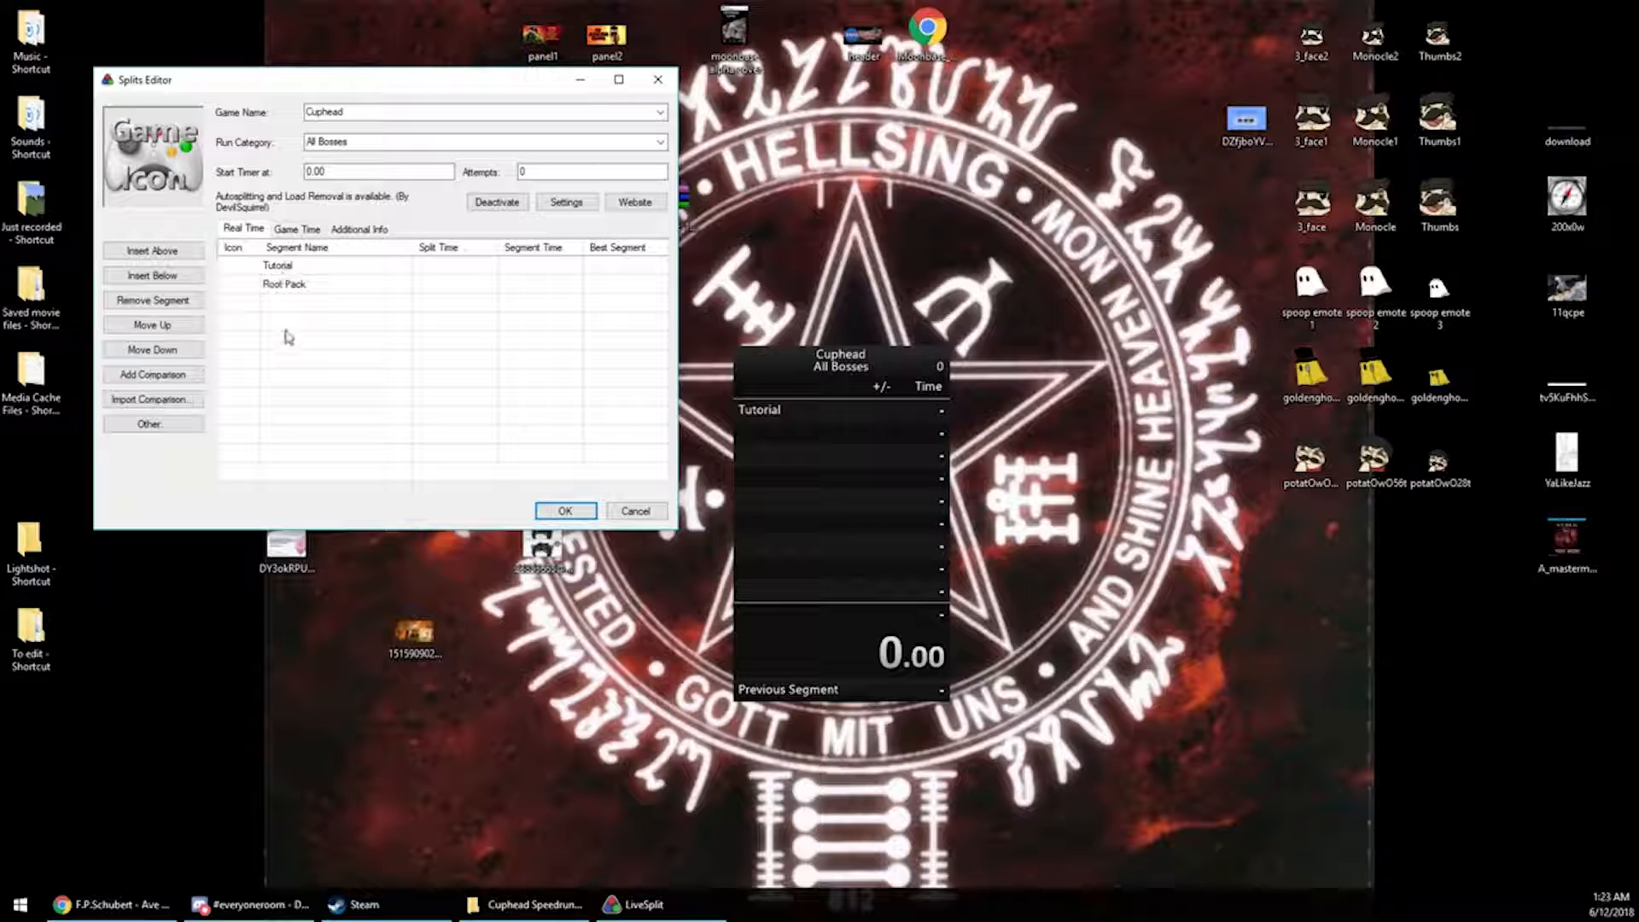
key(Return)
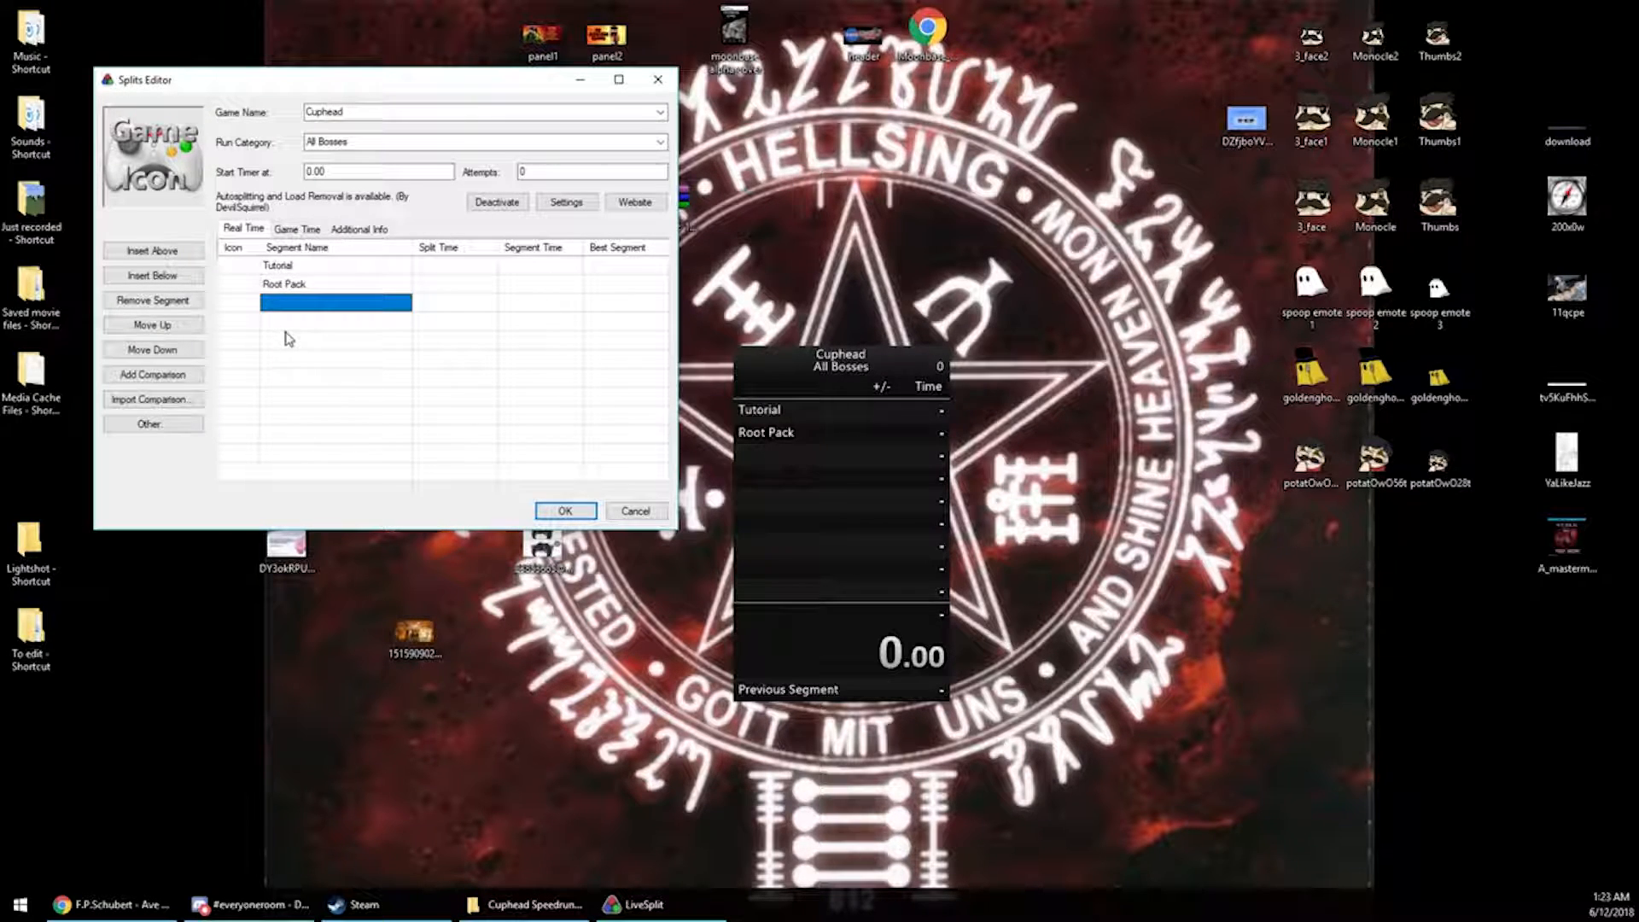
Name the third and fourth segments Ribby and Croaks and Goopy
text(Rib)
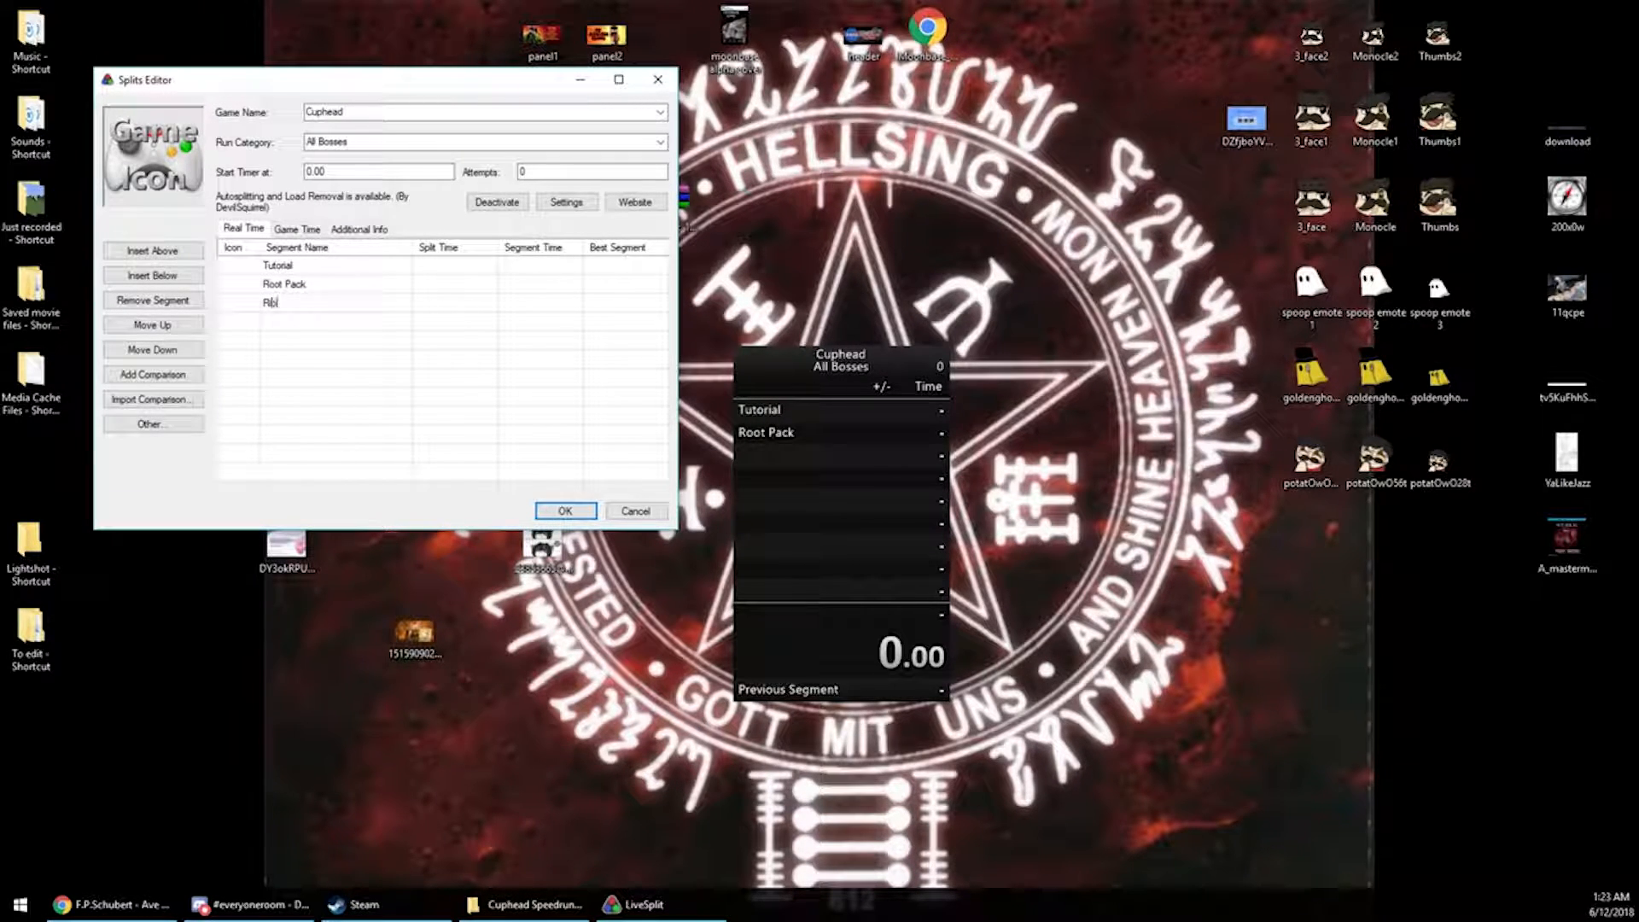
text(by and Croaks)
key(Return)
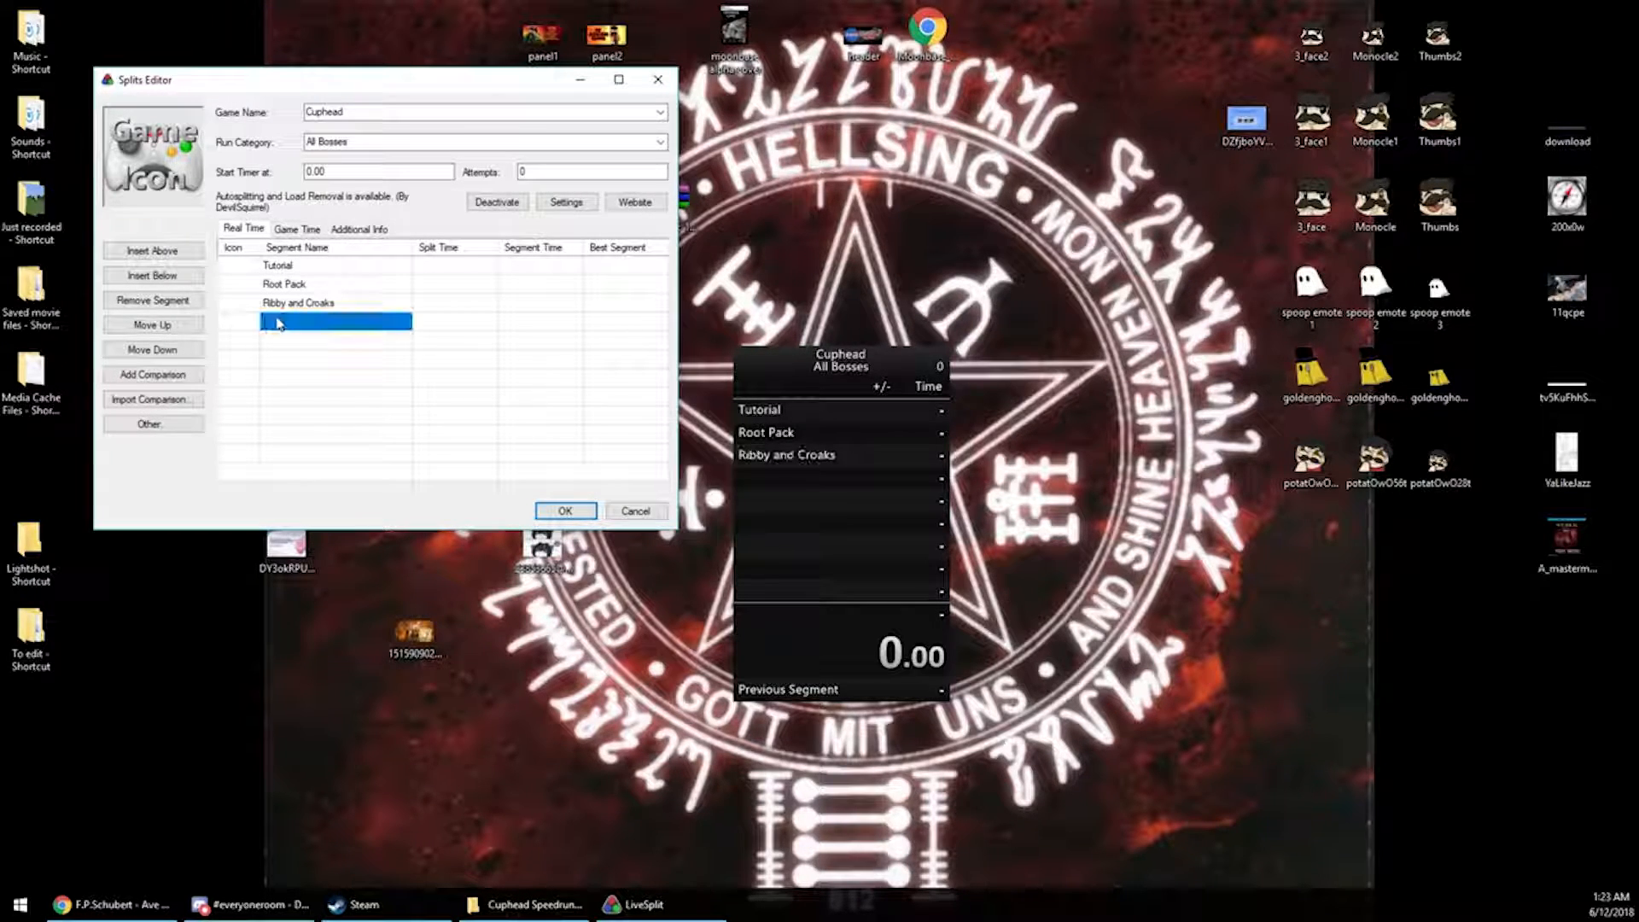
text(Goopy)
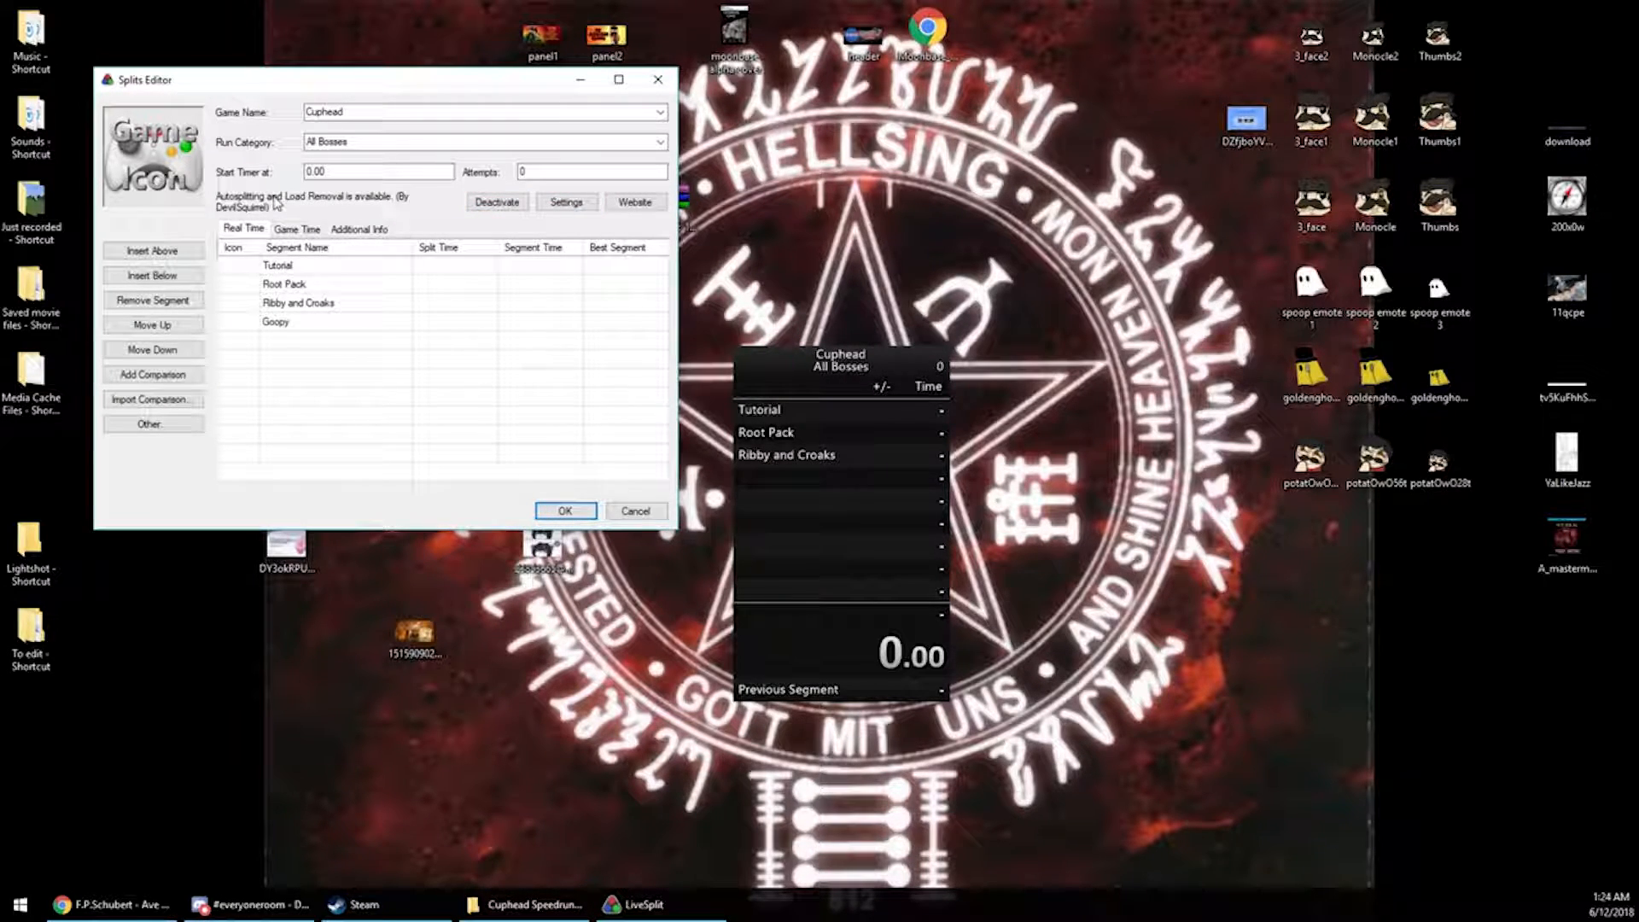
Open the autosplitter settings and add nine split entries
click(568, 206)
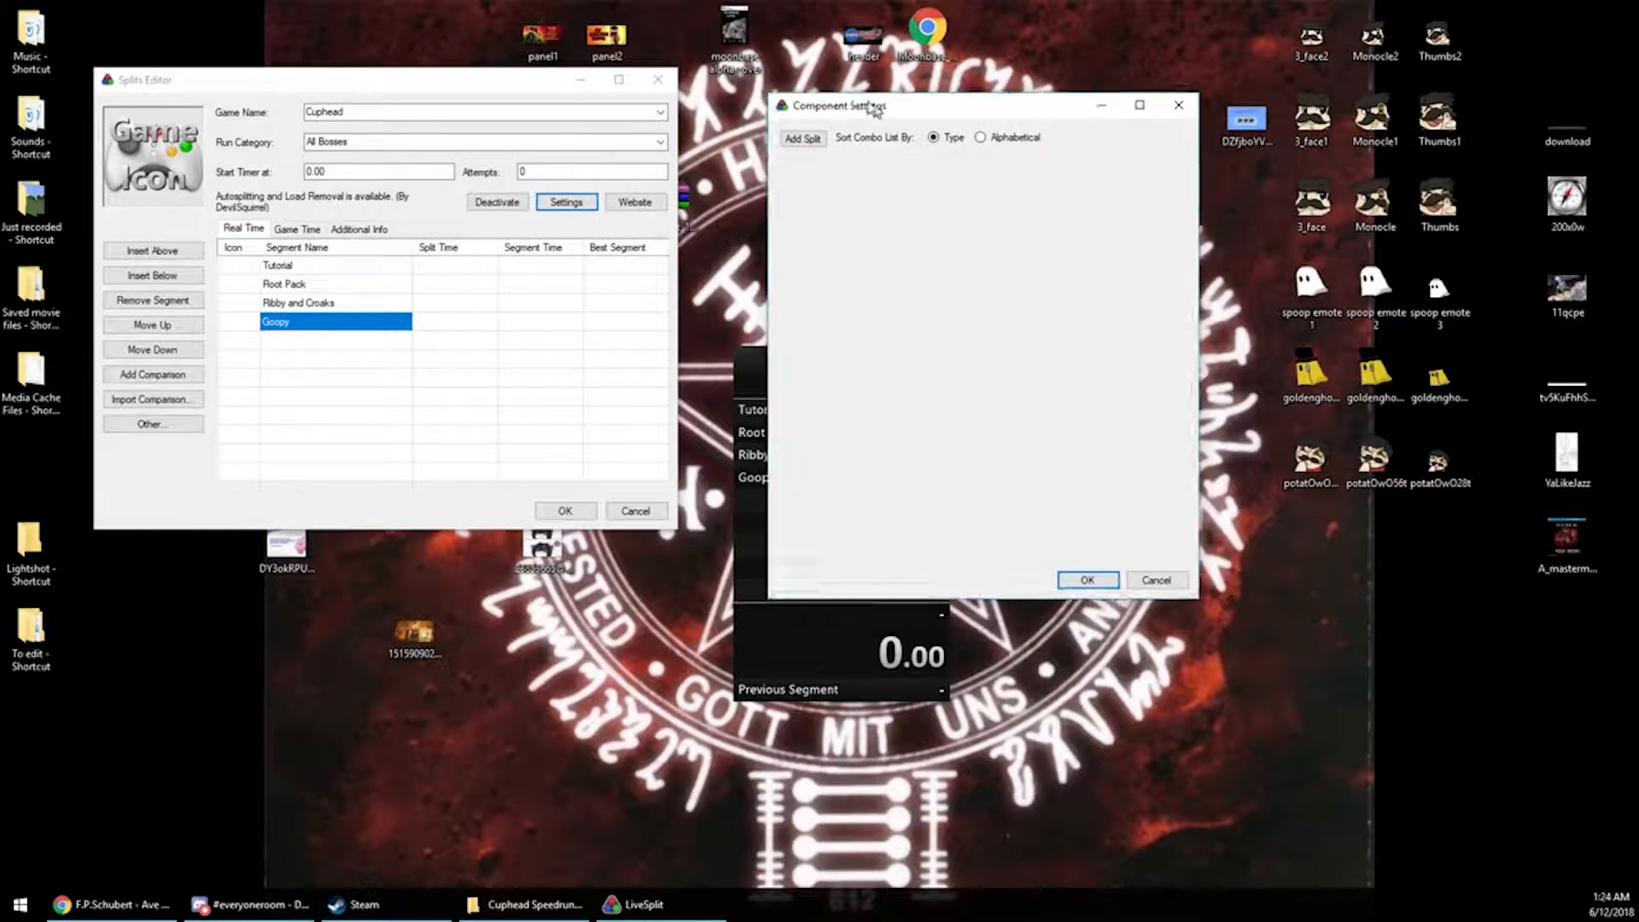
double_click(777, 120)
click(776, 120)
double_click(777, 120)
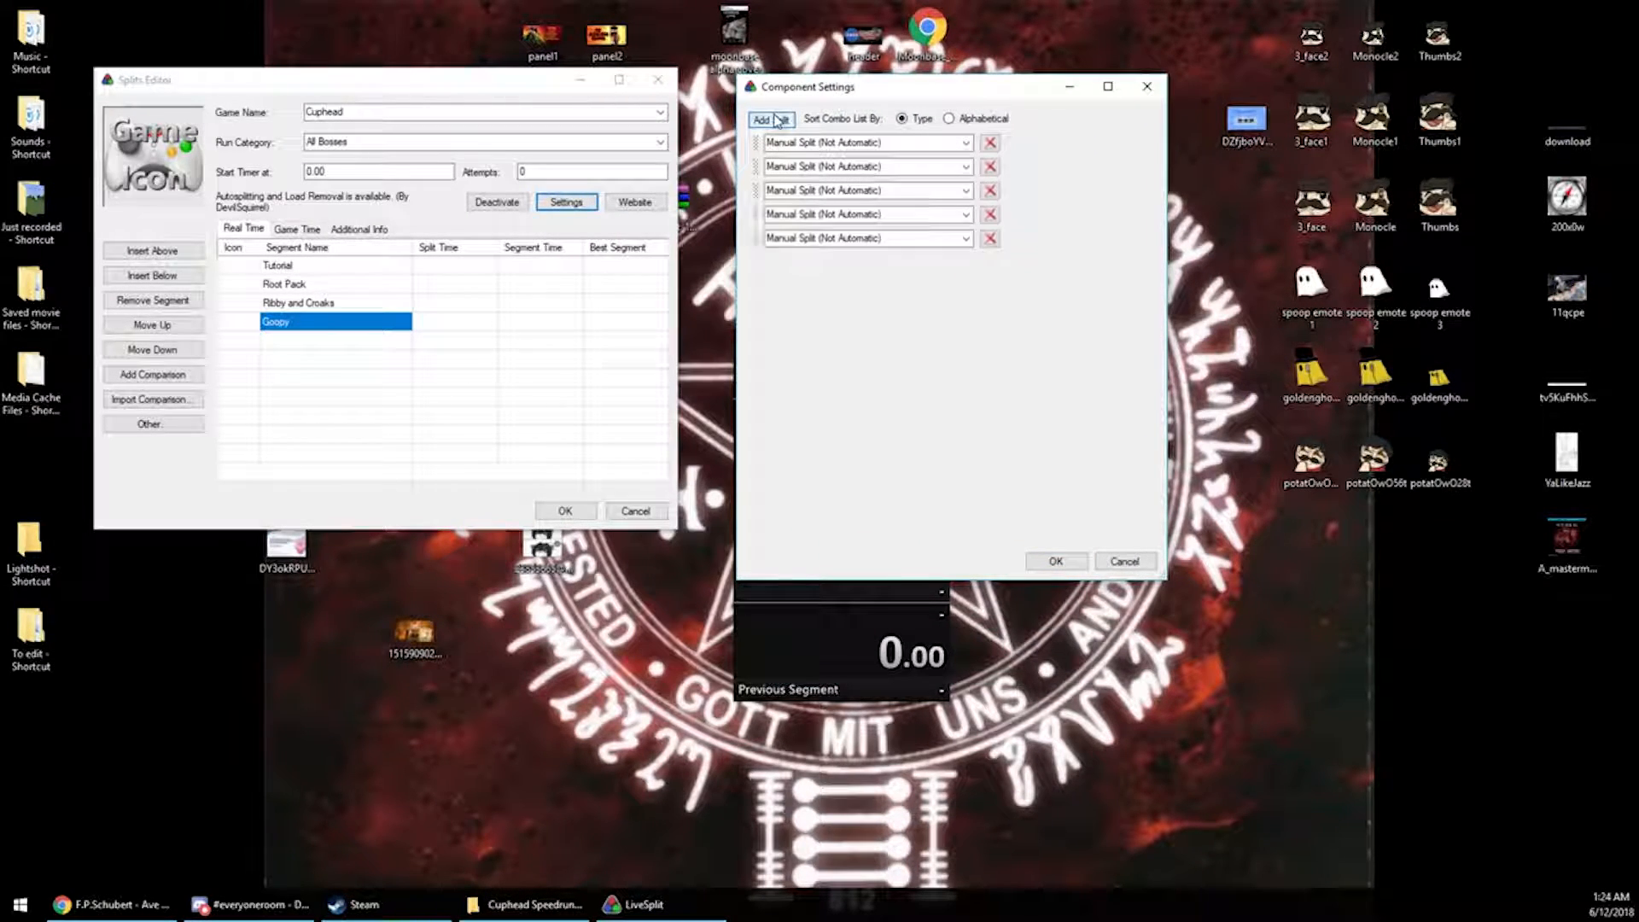
click(776, 121)
double_click(776, 120)
click(776, 120)
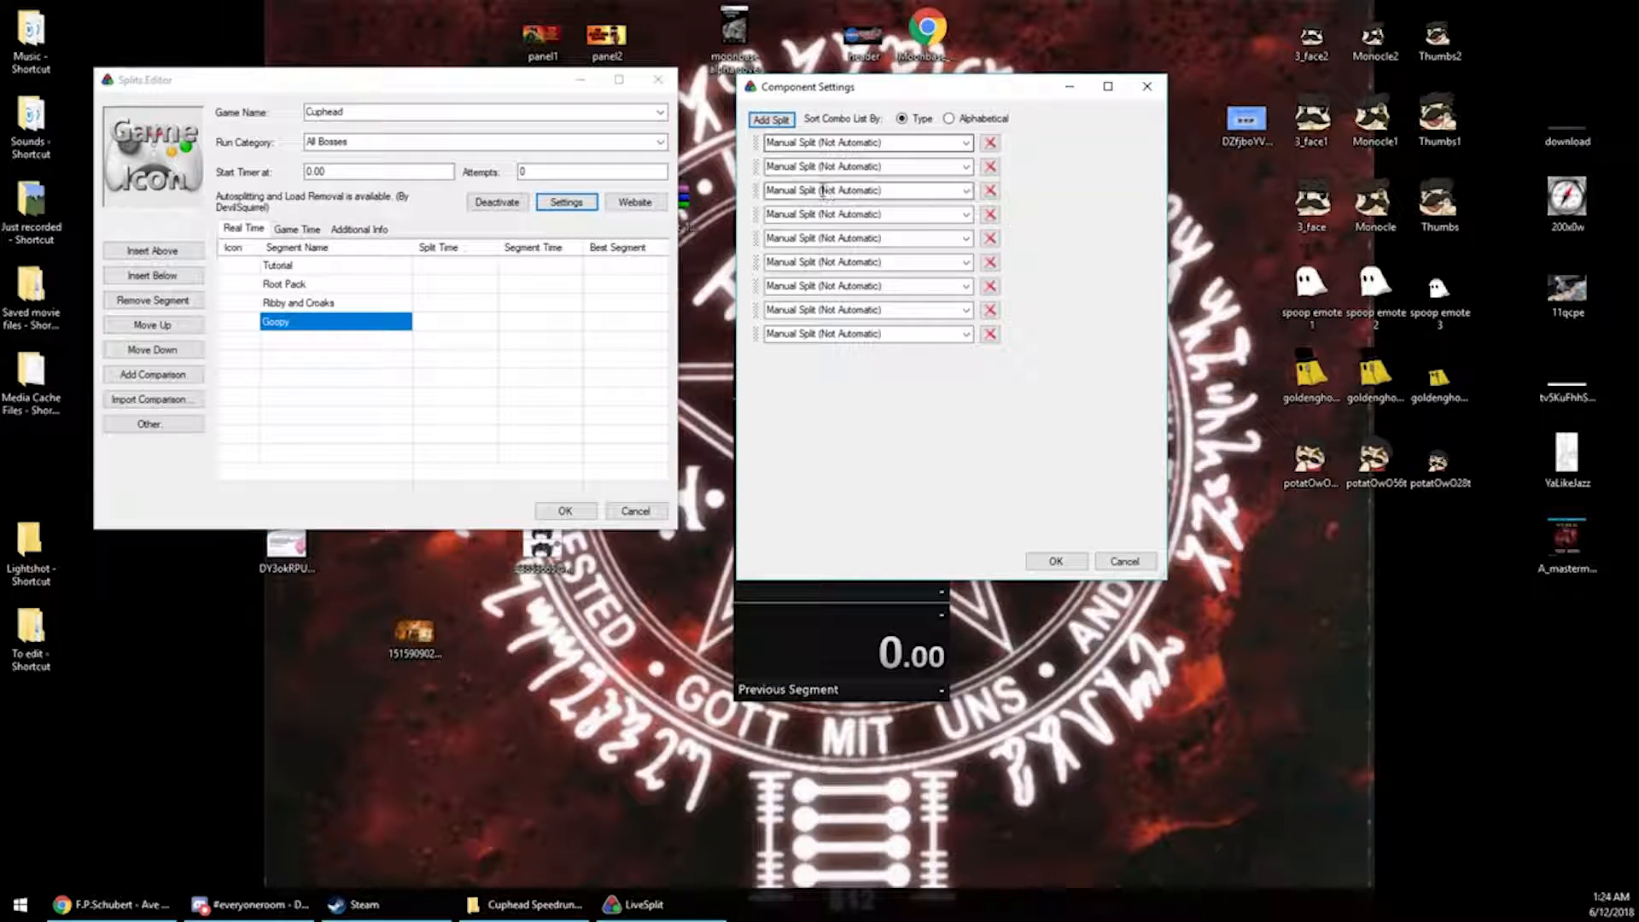
Set the first autosplit entry to Start Game (Select Save)
click(966, 334)
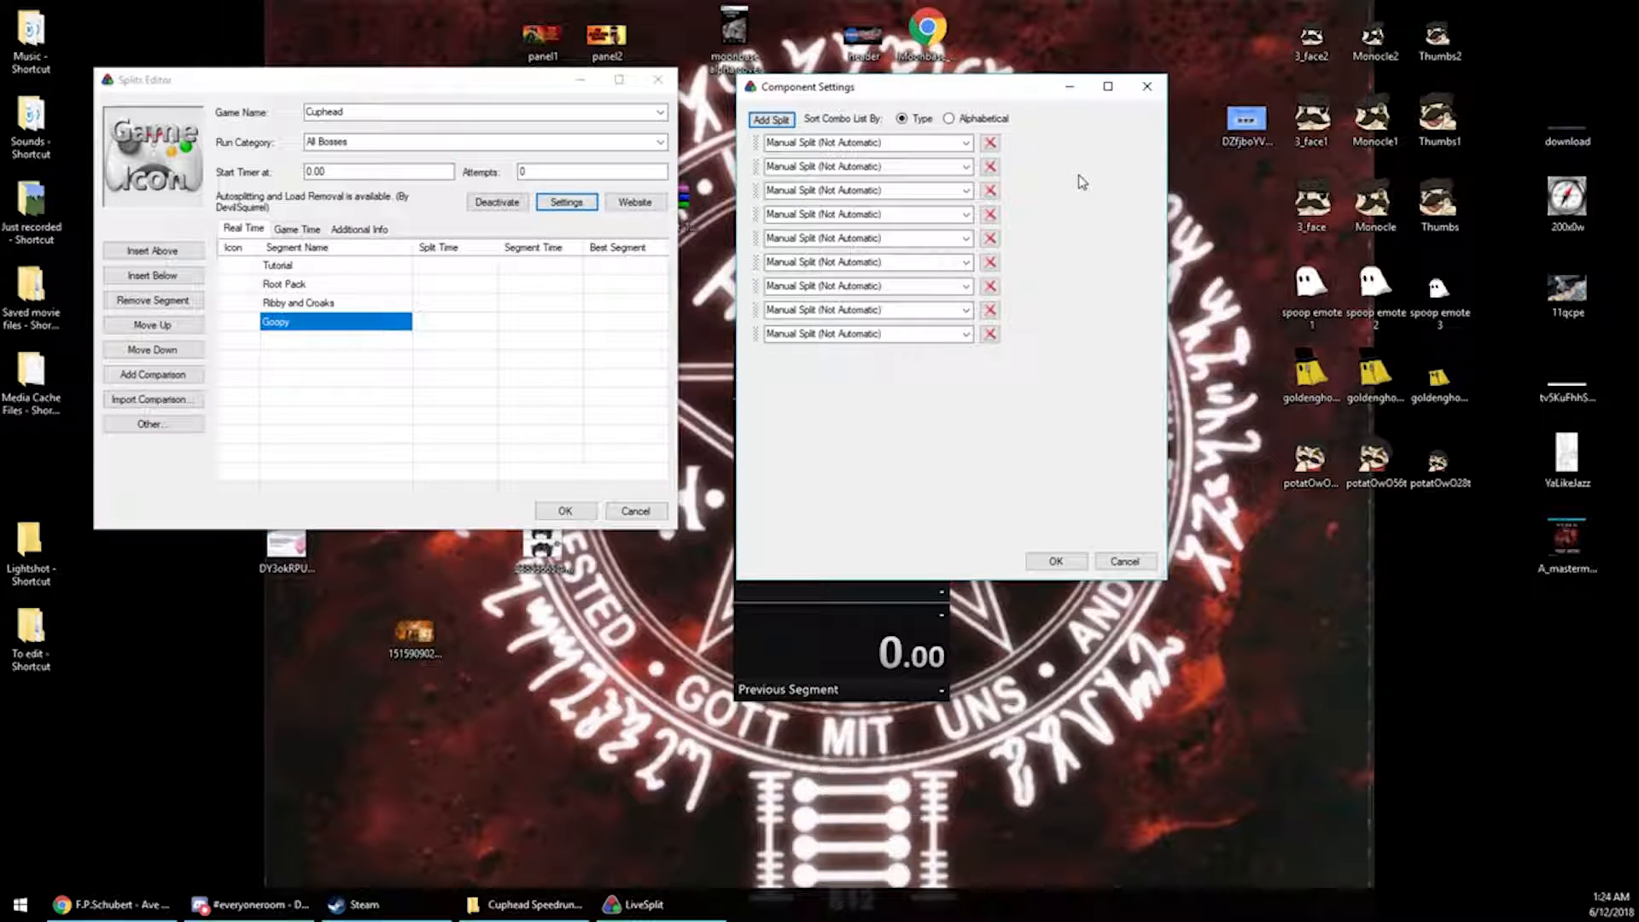
click(965, 143)
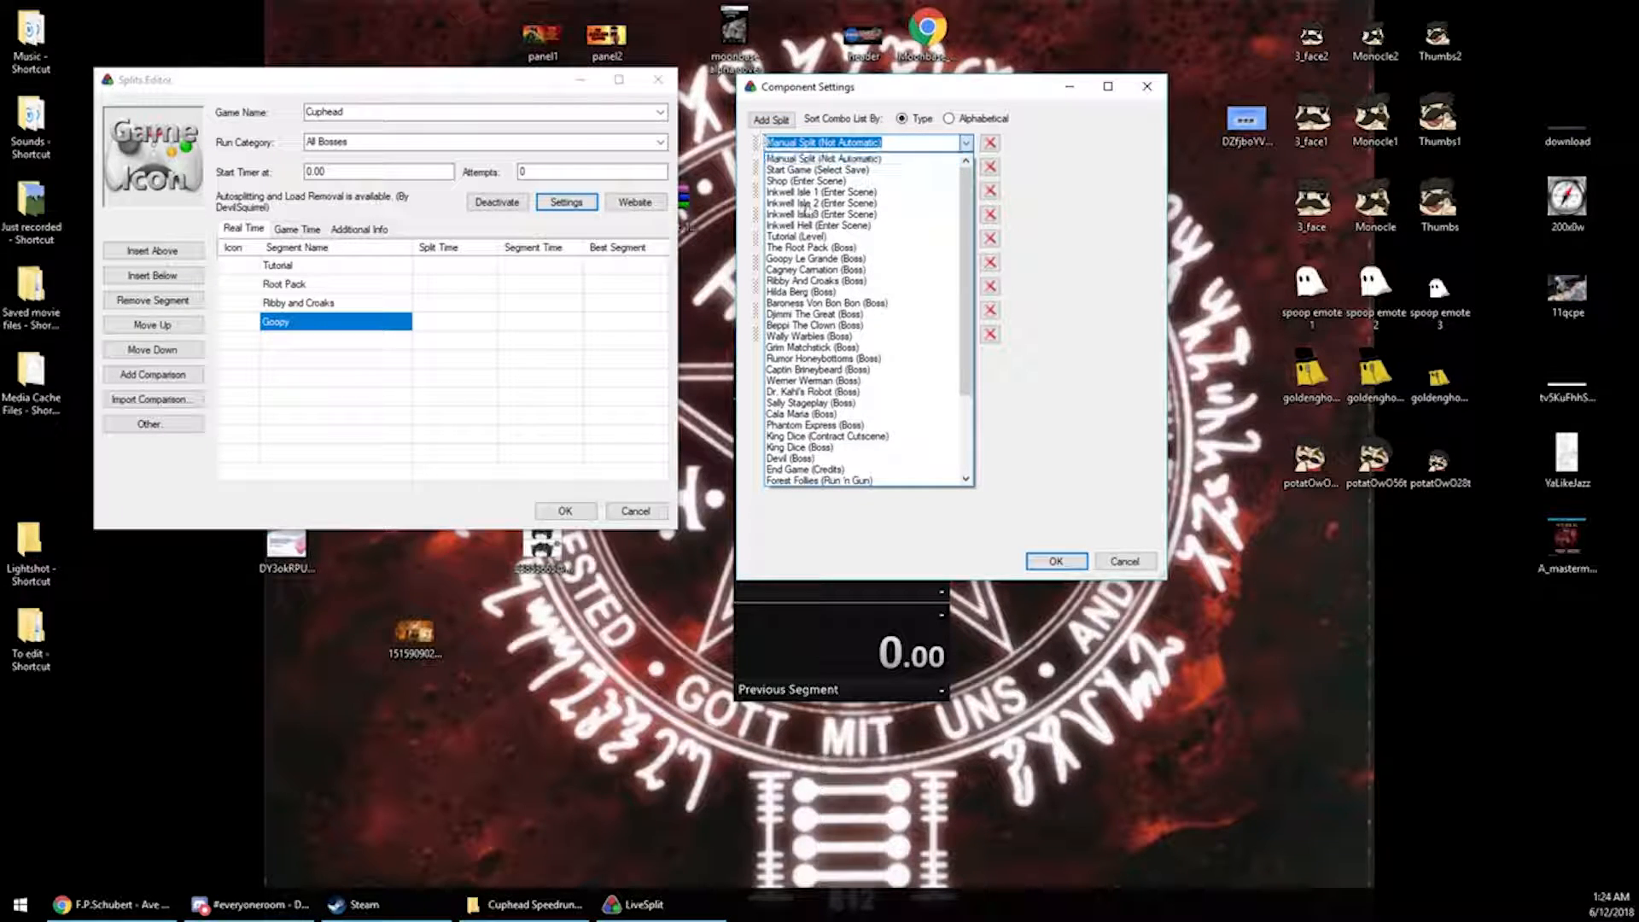
click(807, 170)
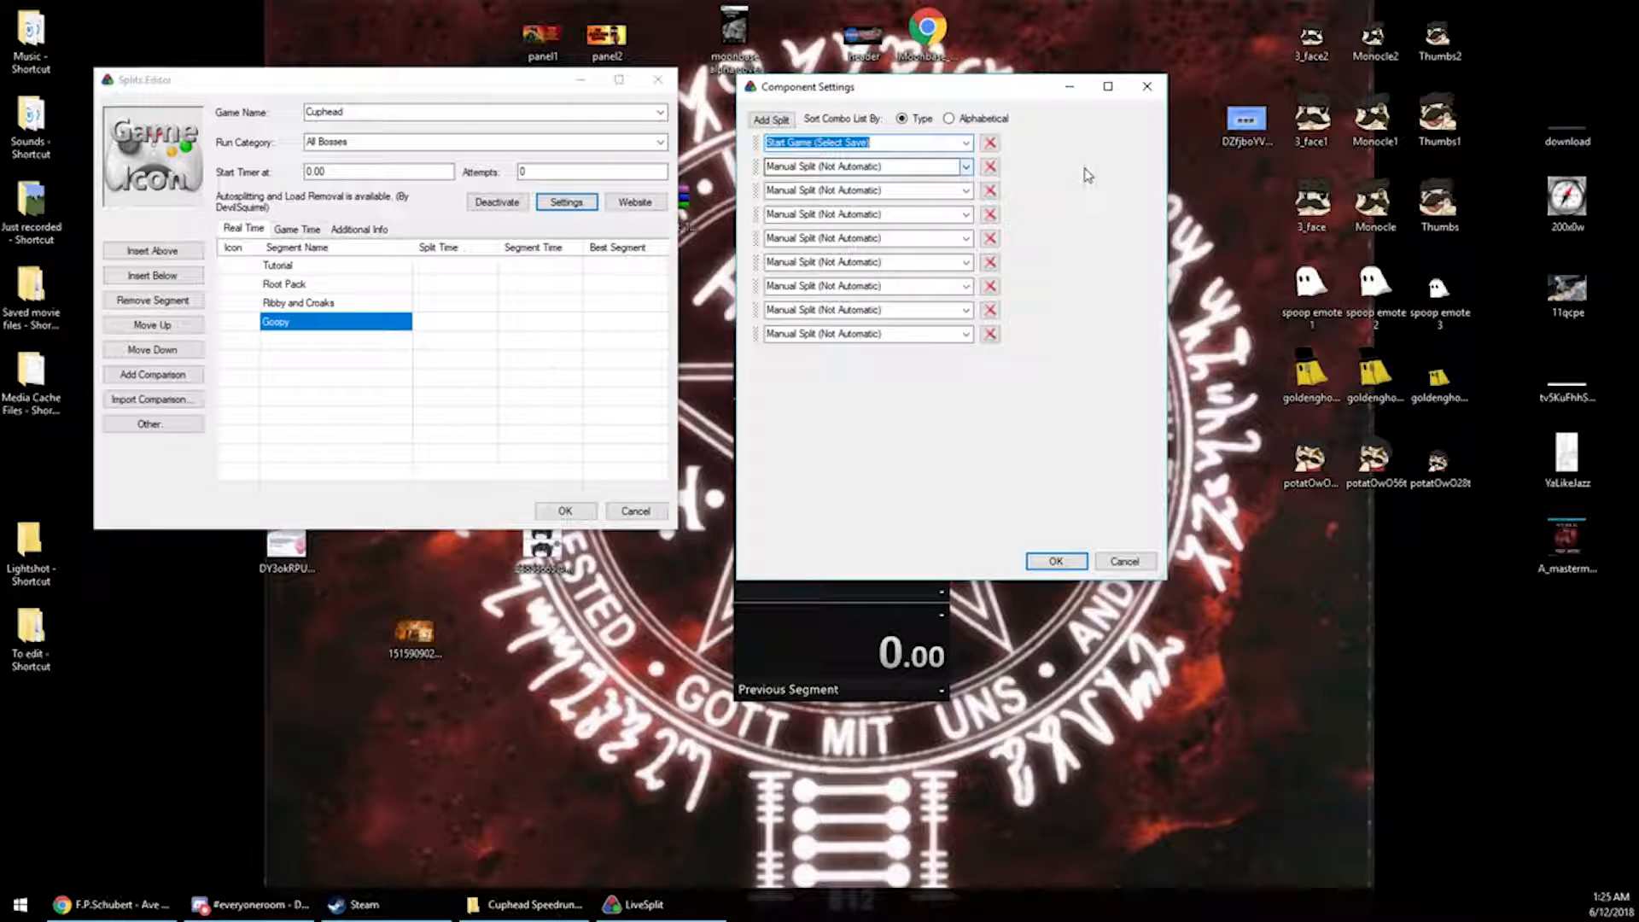
Set the second autosplit entry to Tutorial (Level)
click(965, 166)
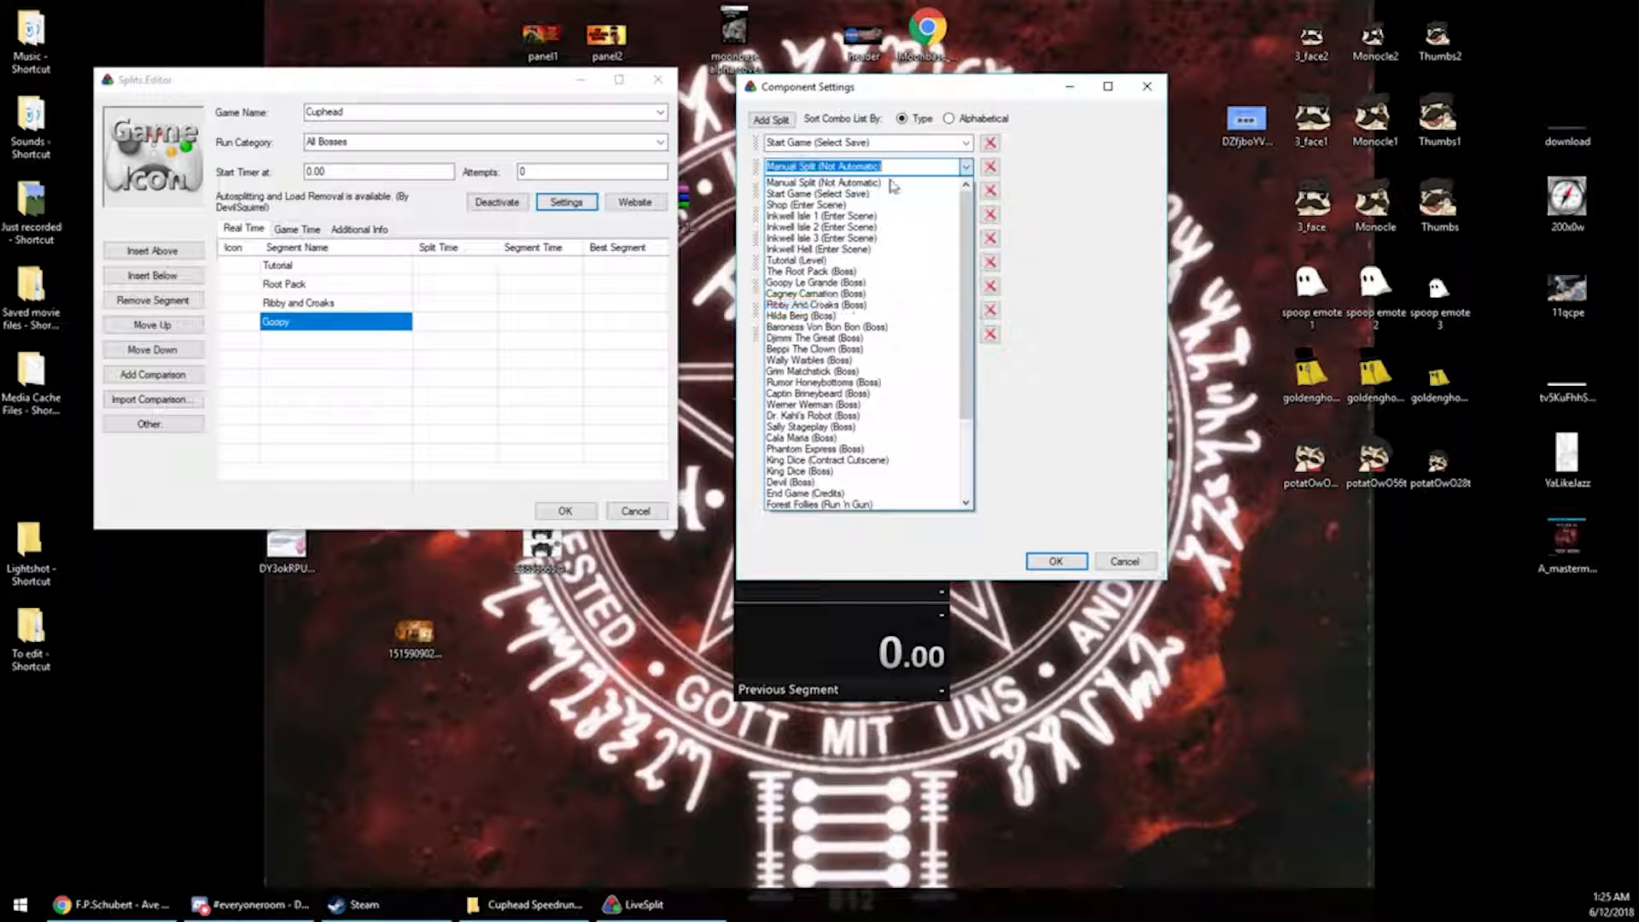
click(819, 259)
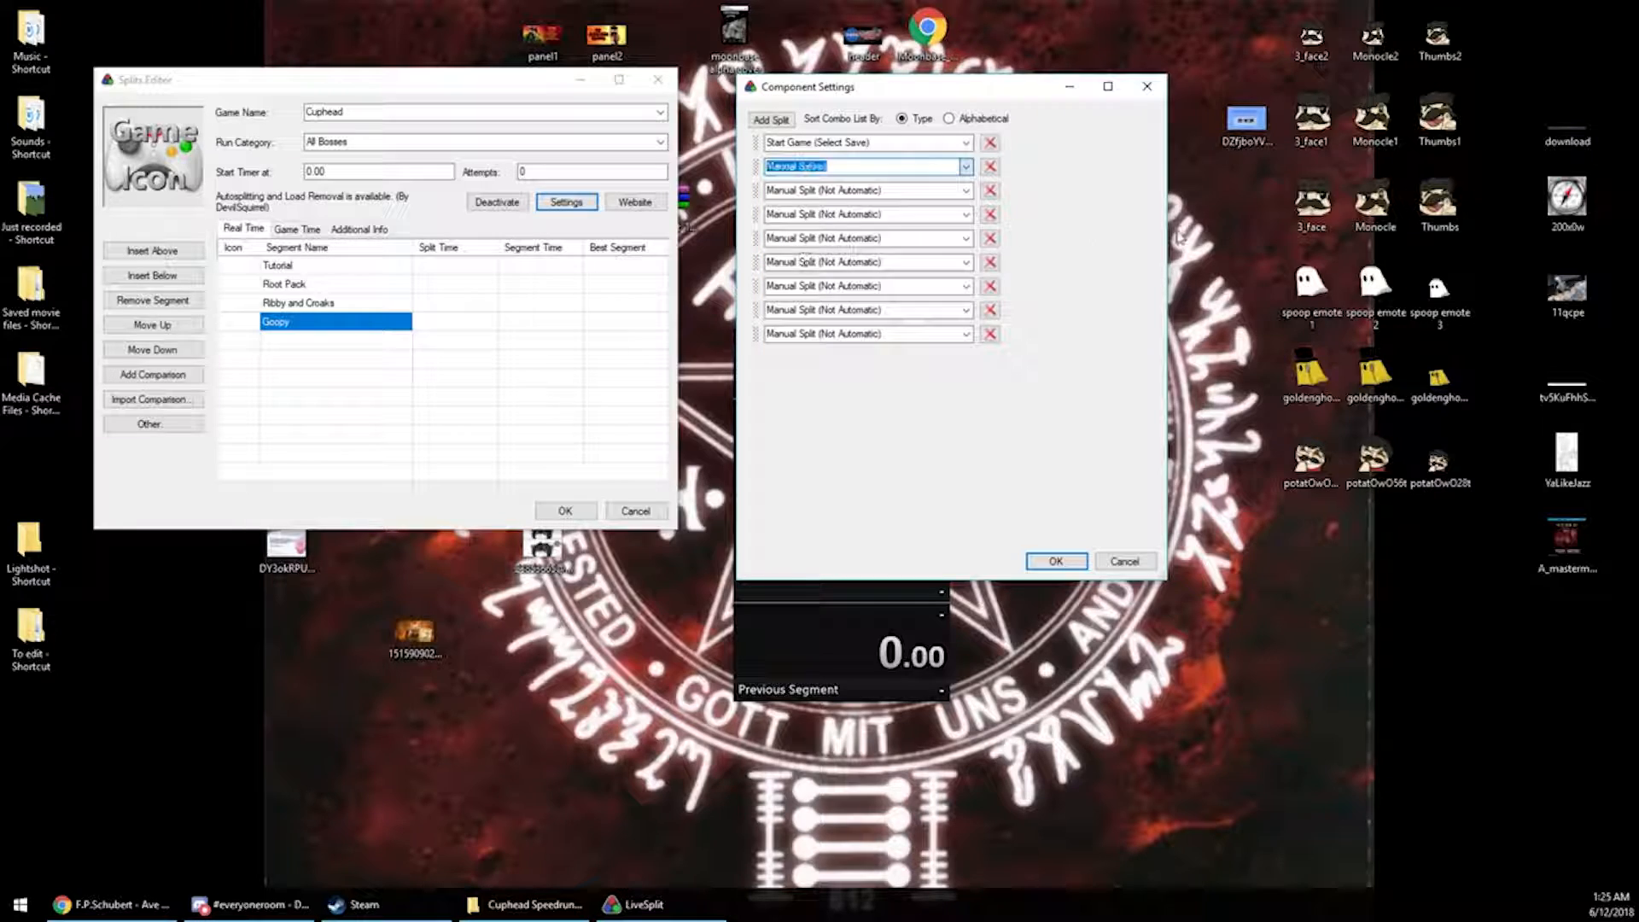
Set the third autosplit entry to The Root Pack (Boss) and the fourth to Goopy Le Grande (Boss)
click(966, 190)
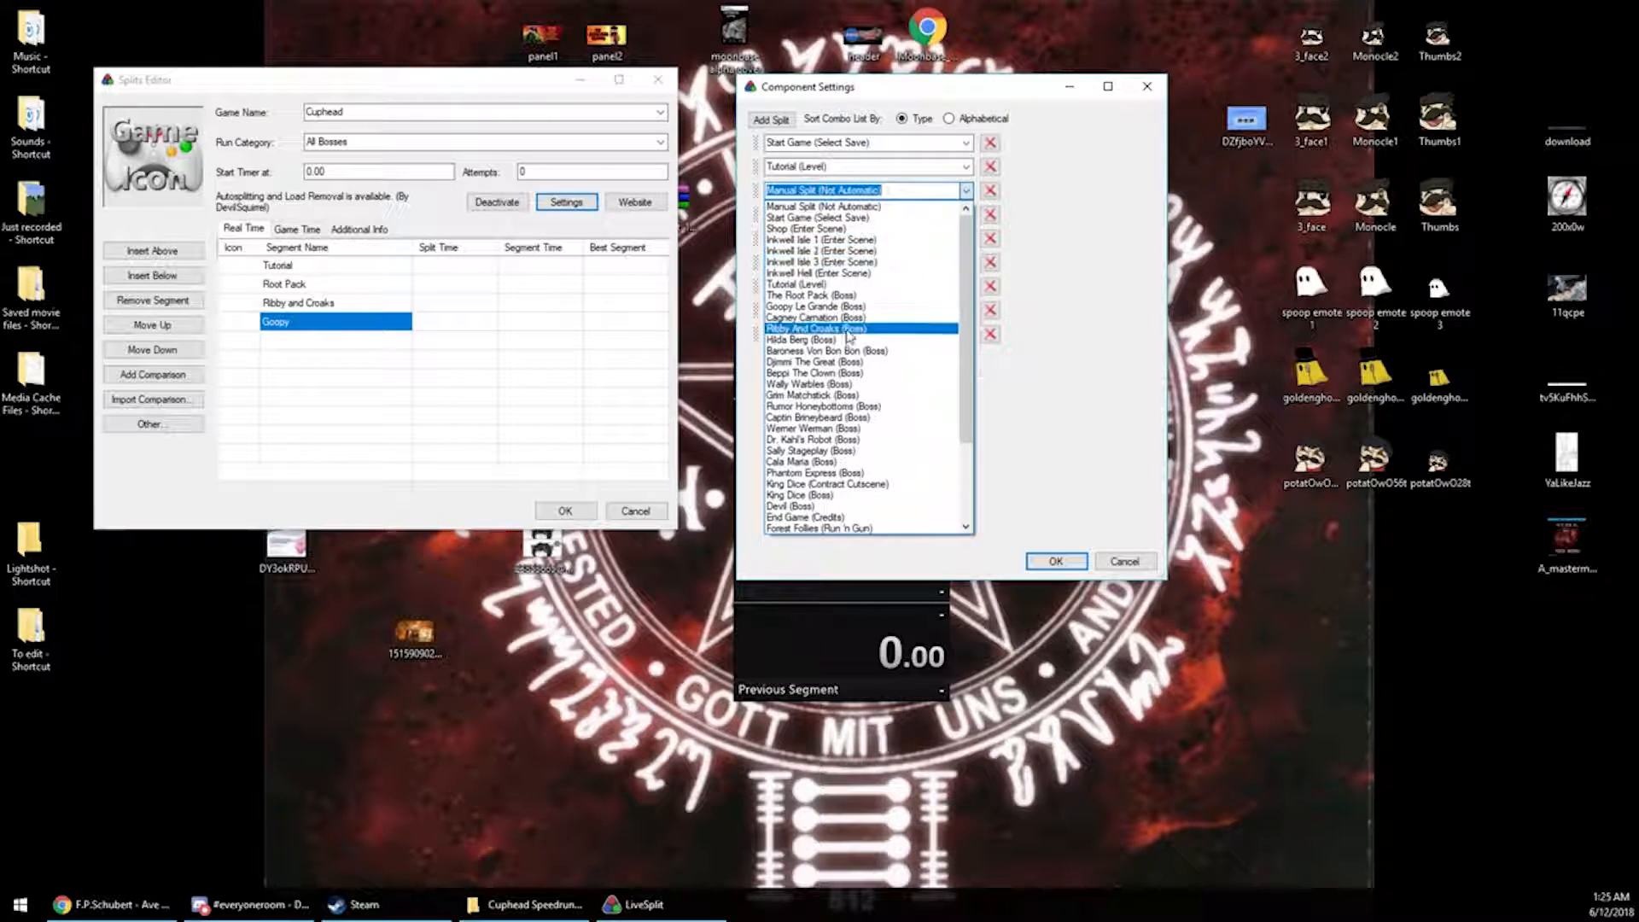
click(811, 294)
click(967, 214)
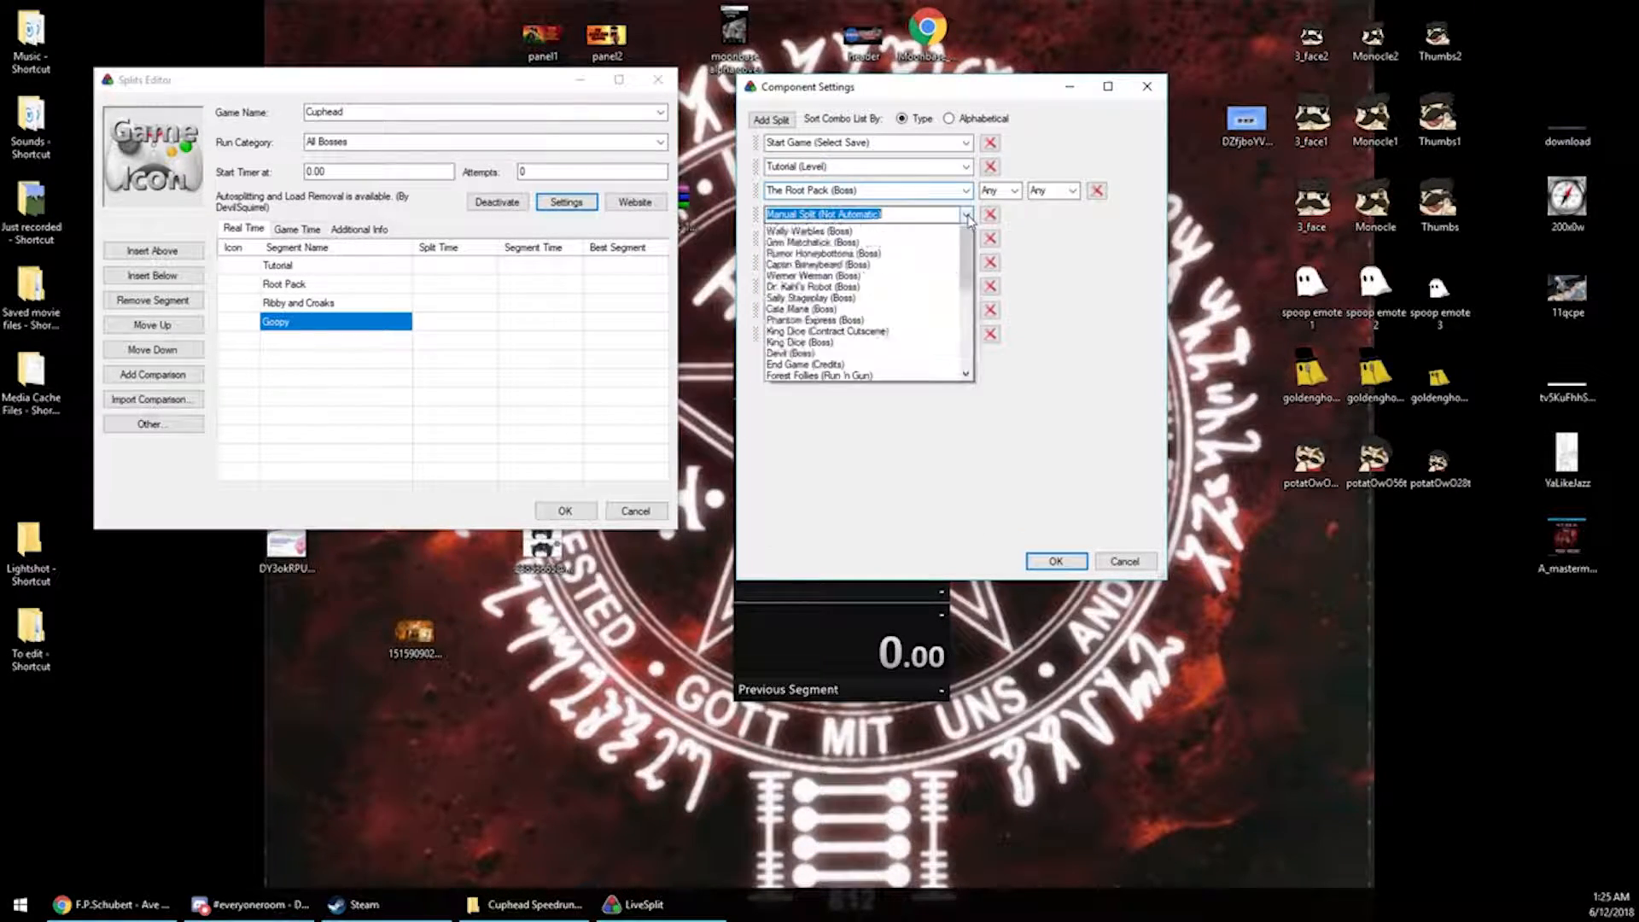
click(845, 331)
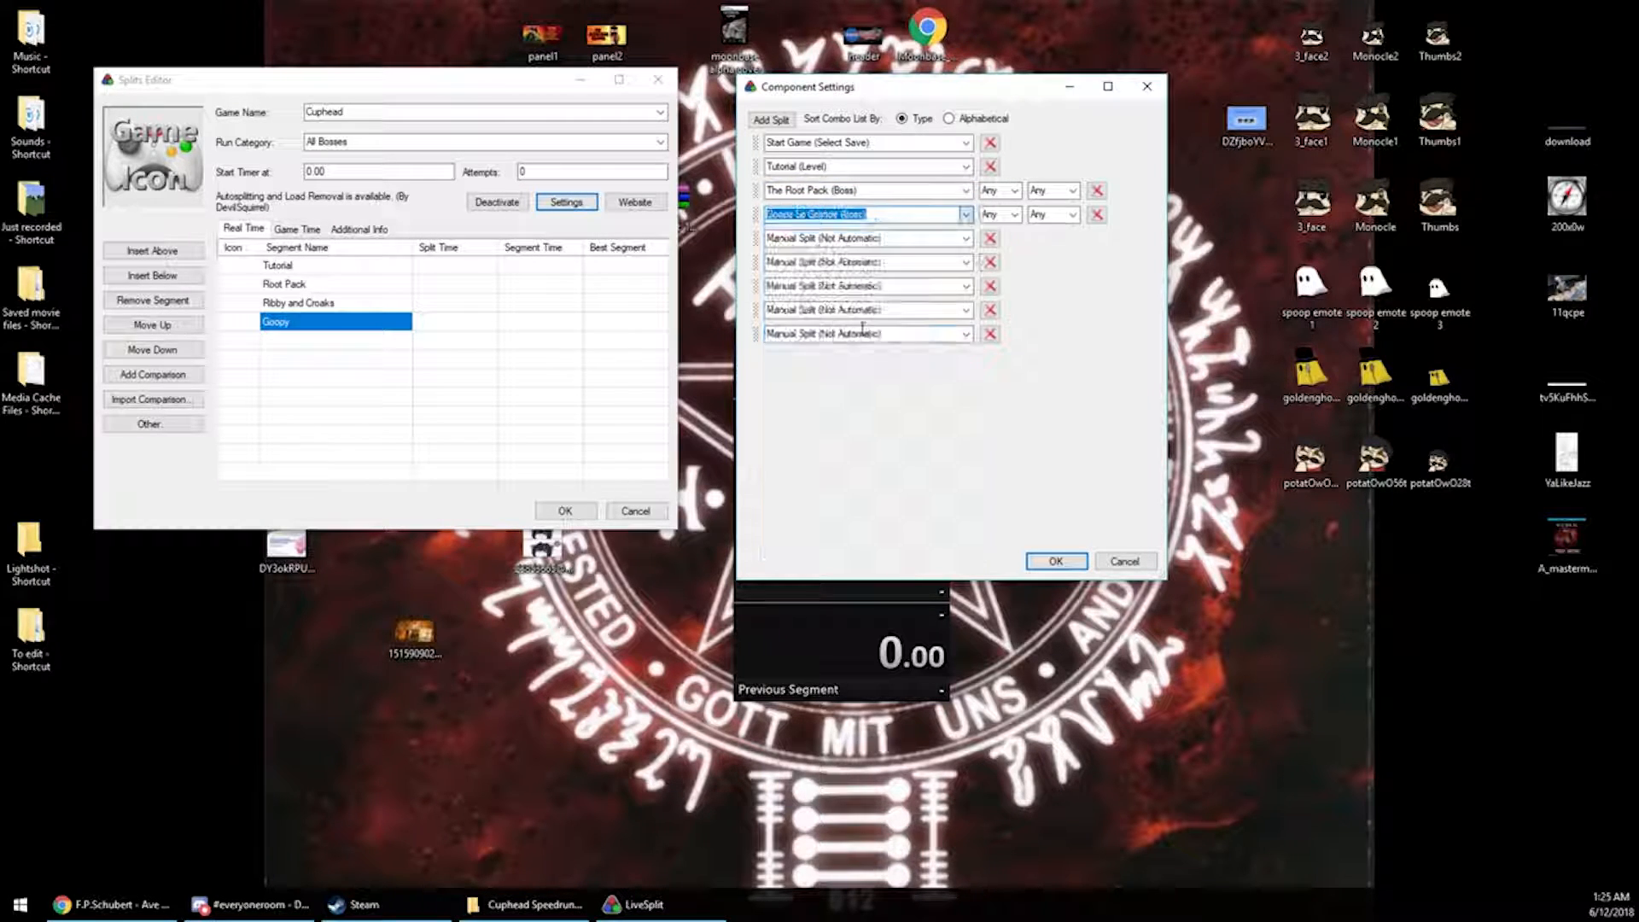
Review the grade options for The Root Pack autosplit entry
click(1007, 191)
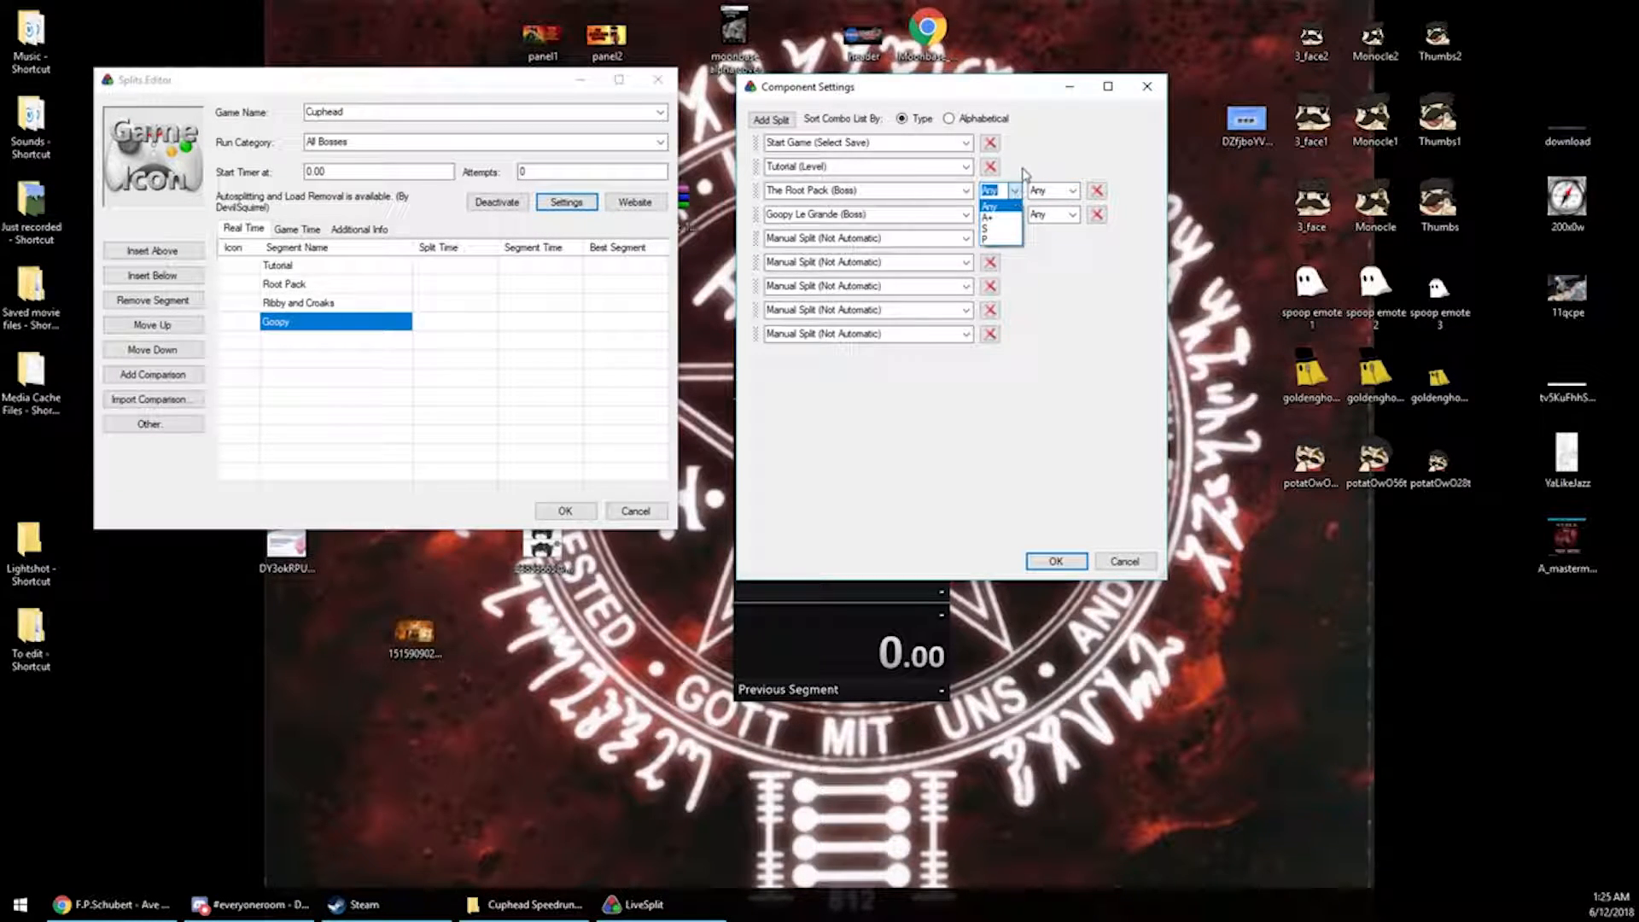
click(1014, 192)
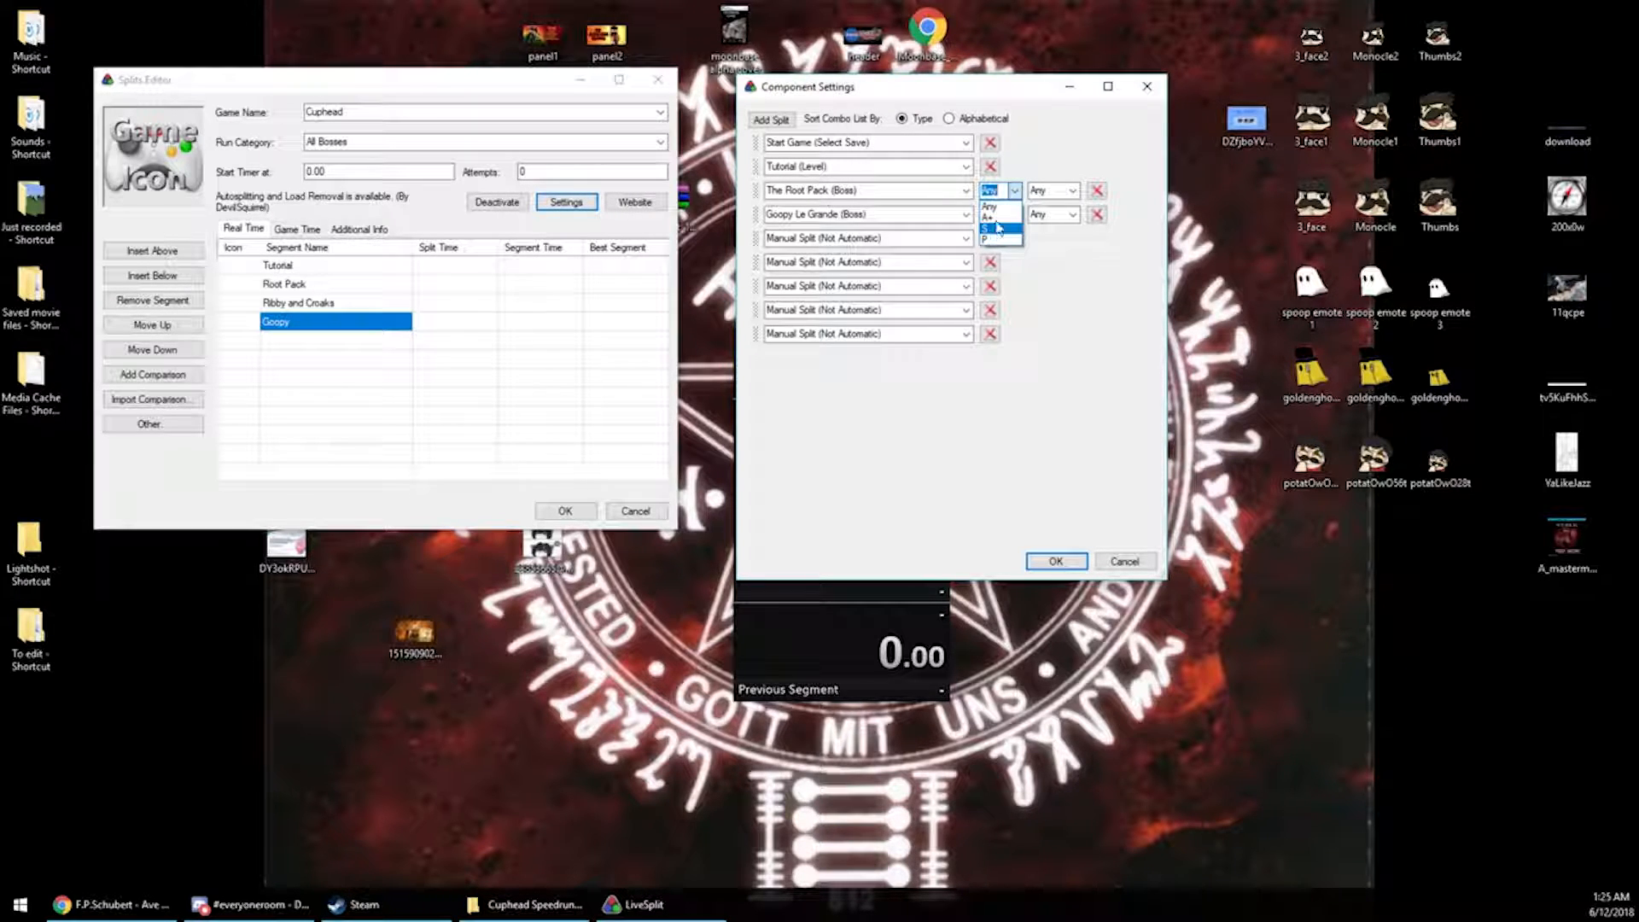
click(1059, 168)
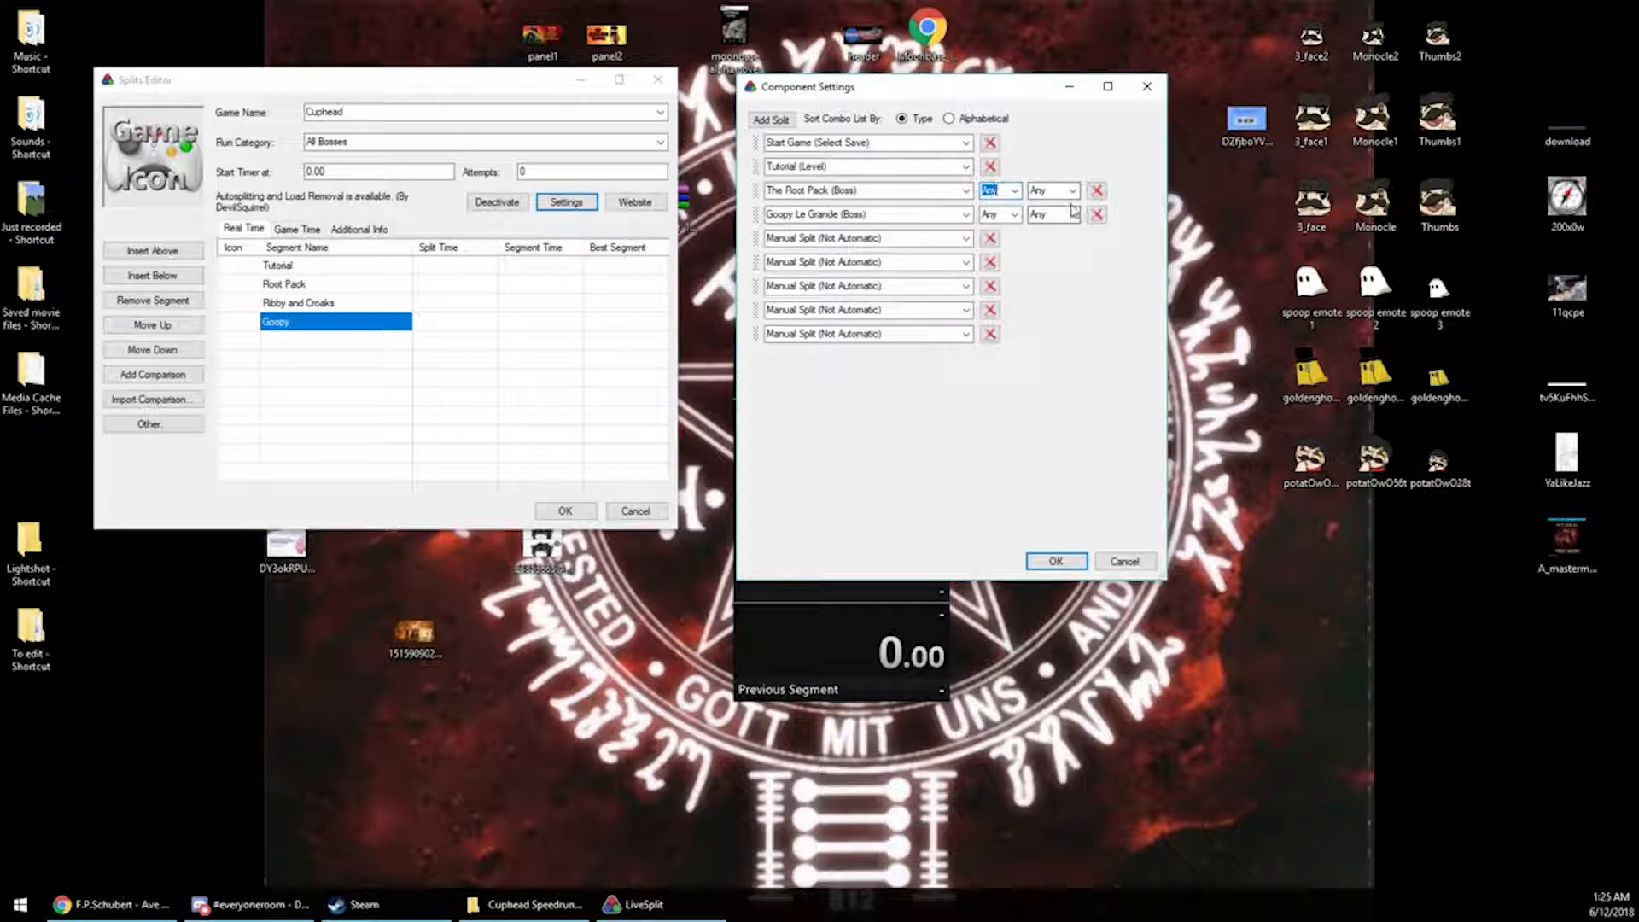
Set the fifth autosplit entry to Hilda Berg (Boss)
click(866, 238)
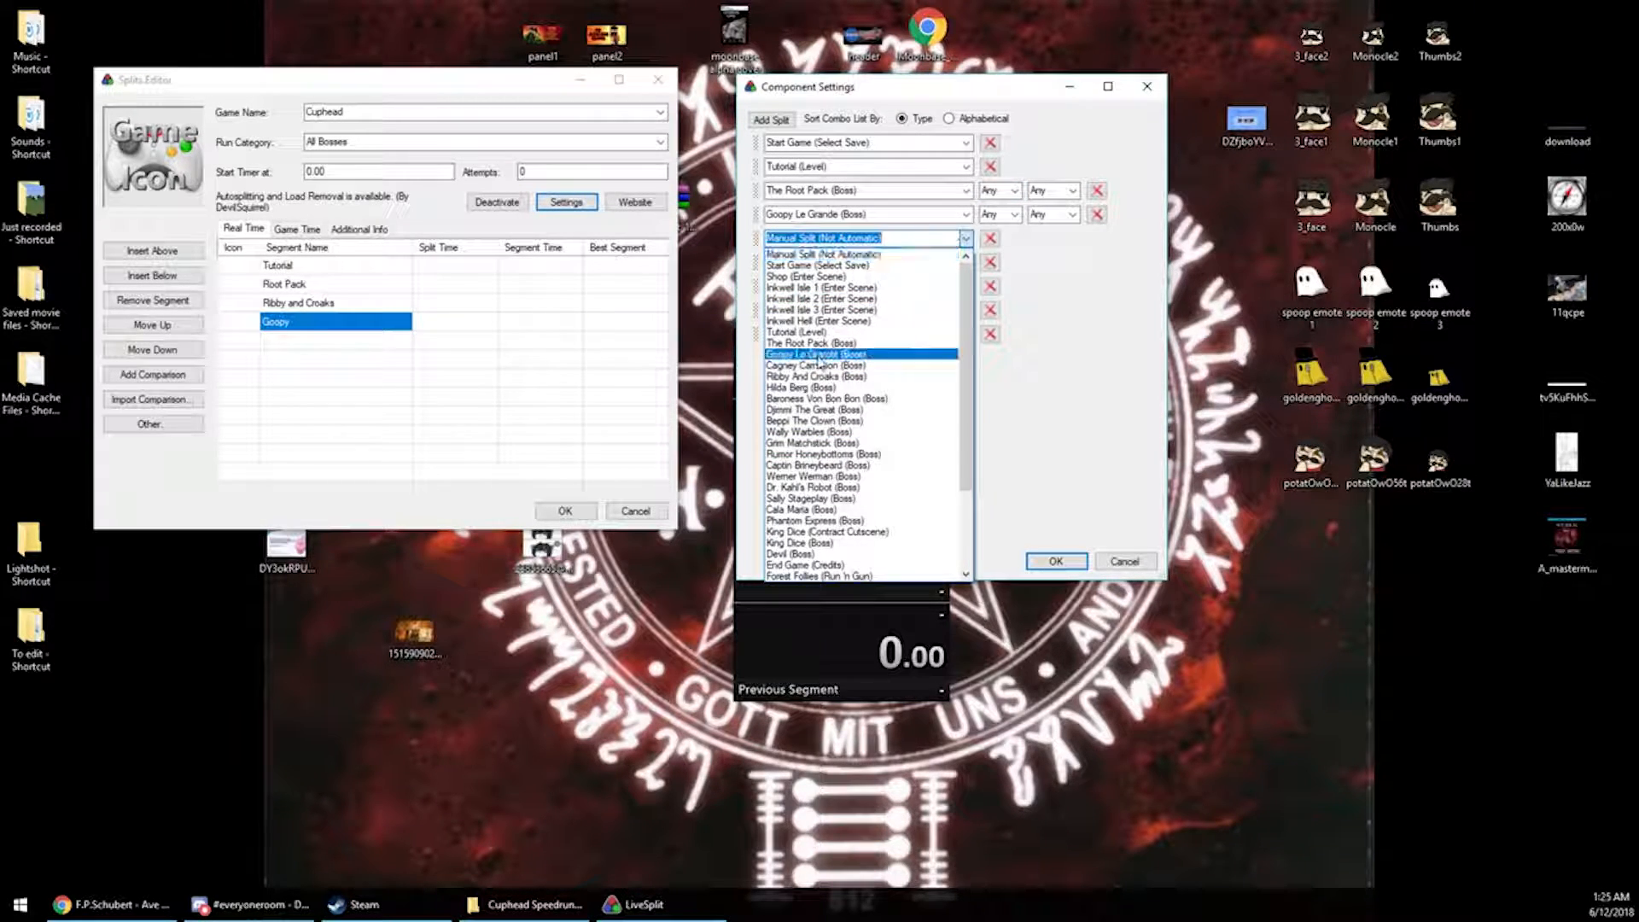
click(852, 389)
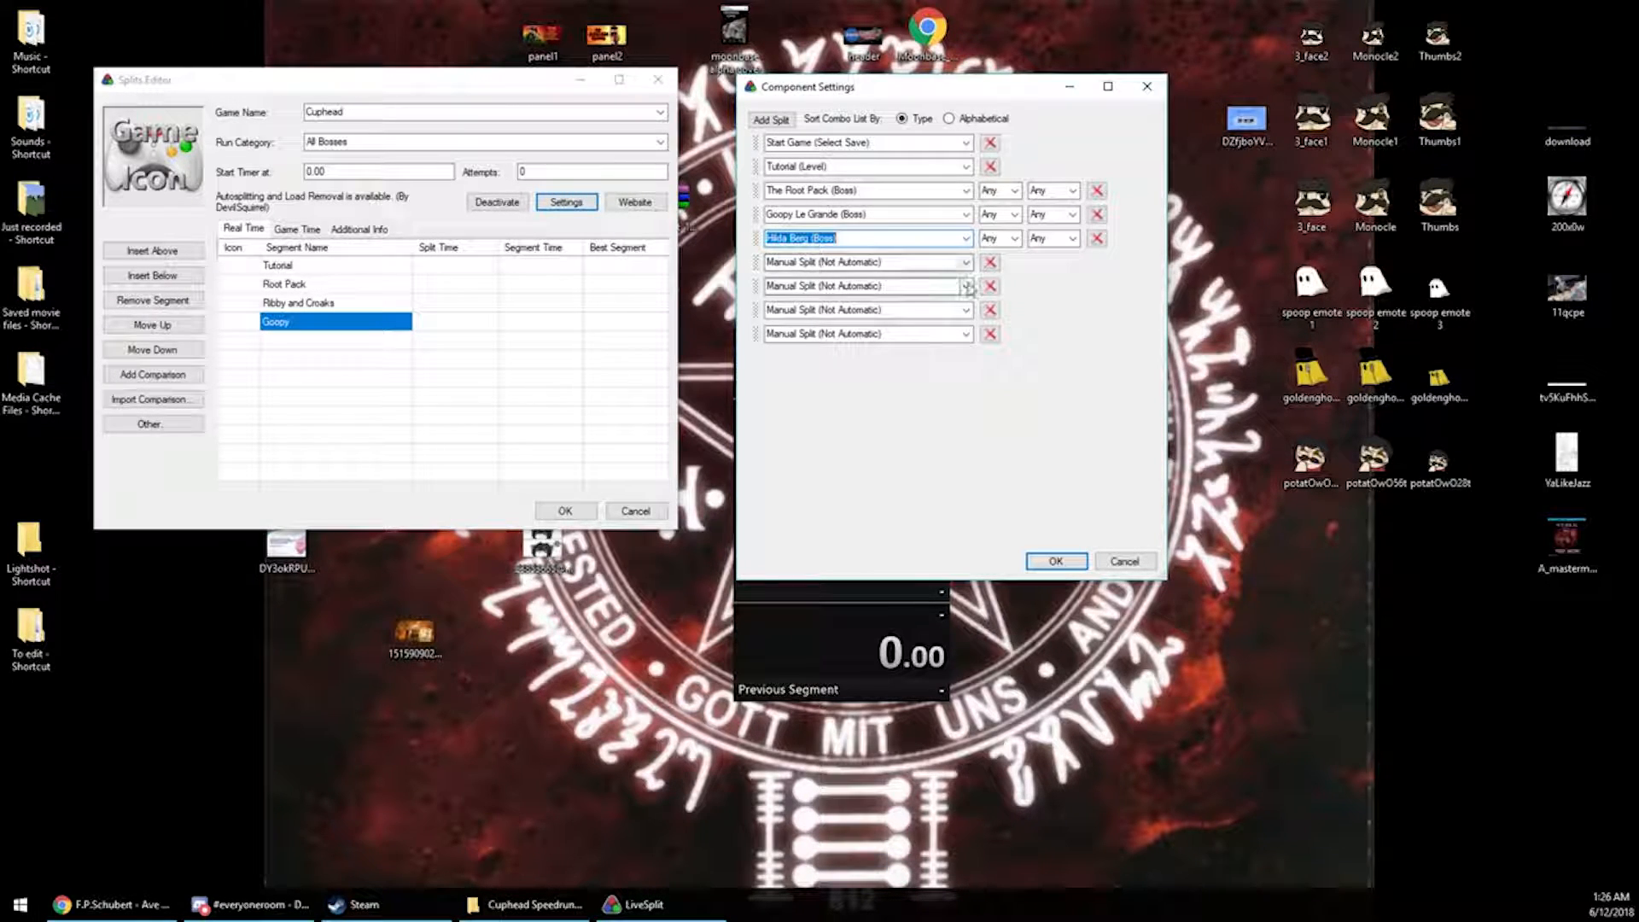
Cancel the autosplitter settings and close the splits editor without saving
click(1123, 562)
click(650, 512)
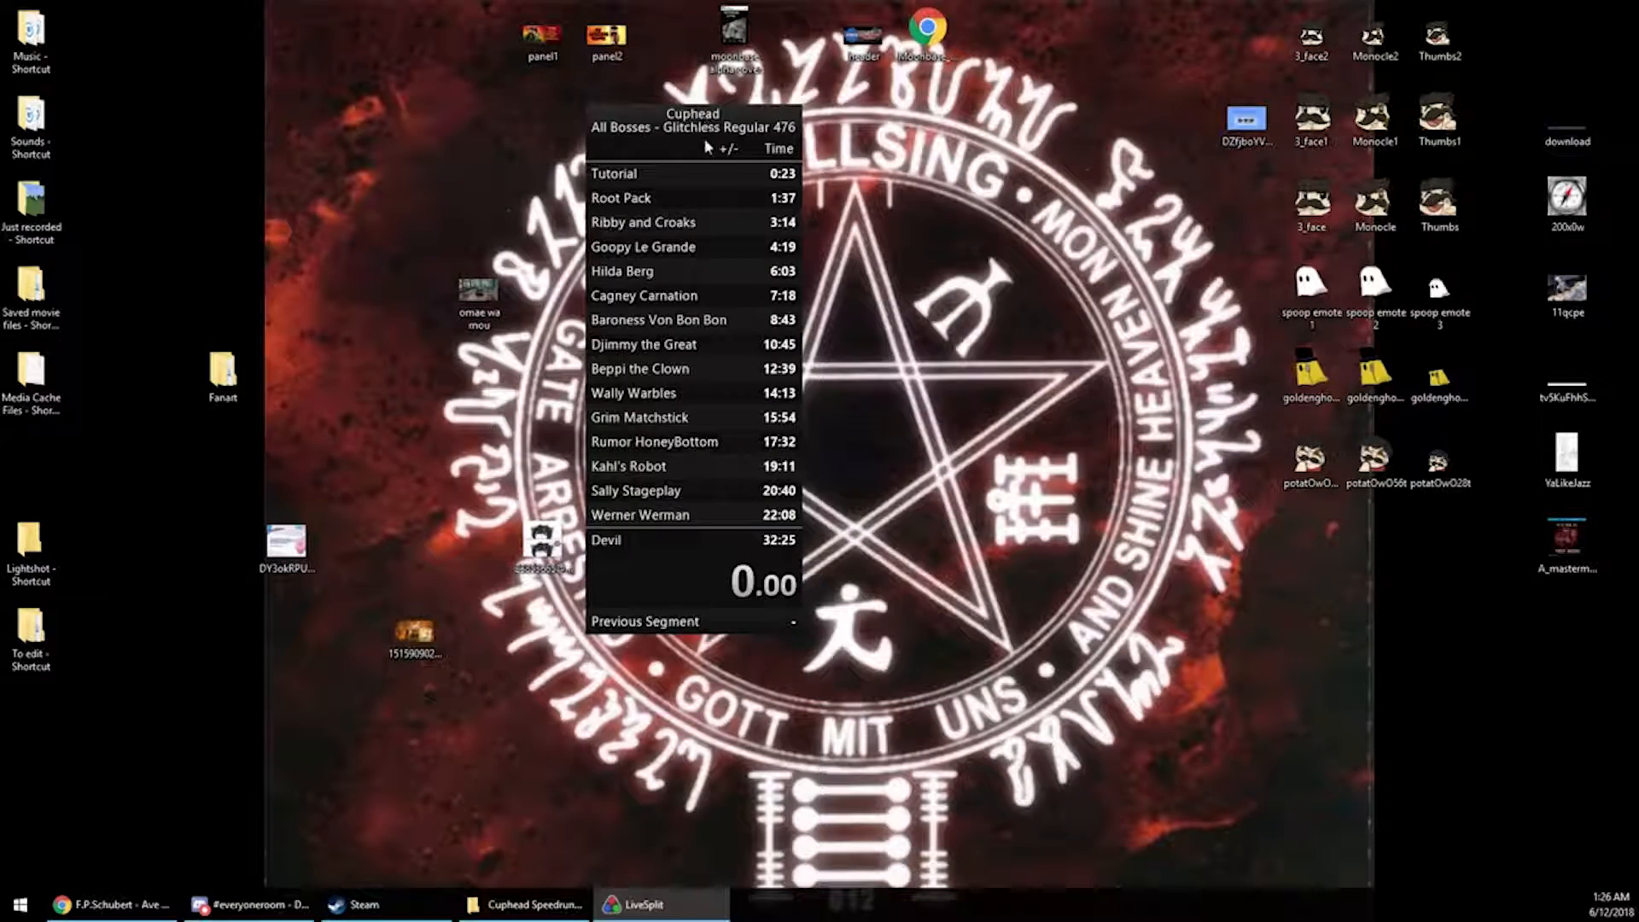
Open the existing Cuphead All Bosses splits in the splits editor and review the full segment list
scroll(693, 320, down, 4)
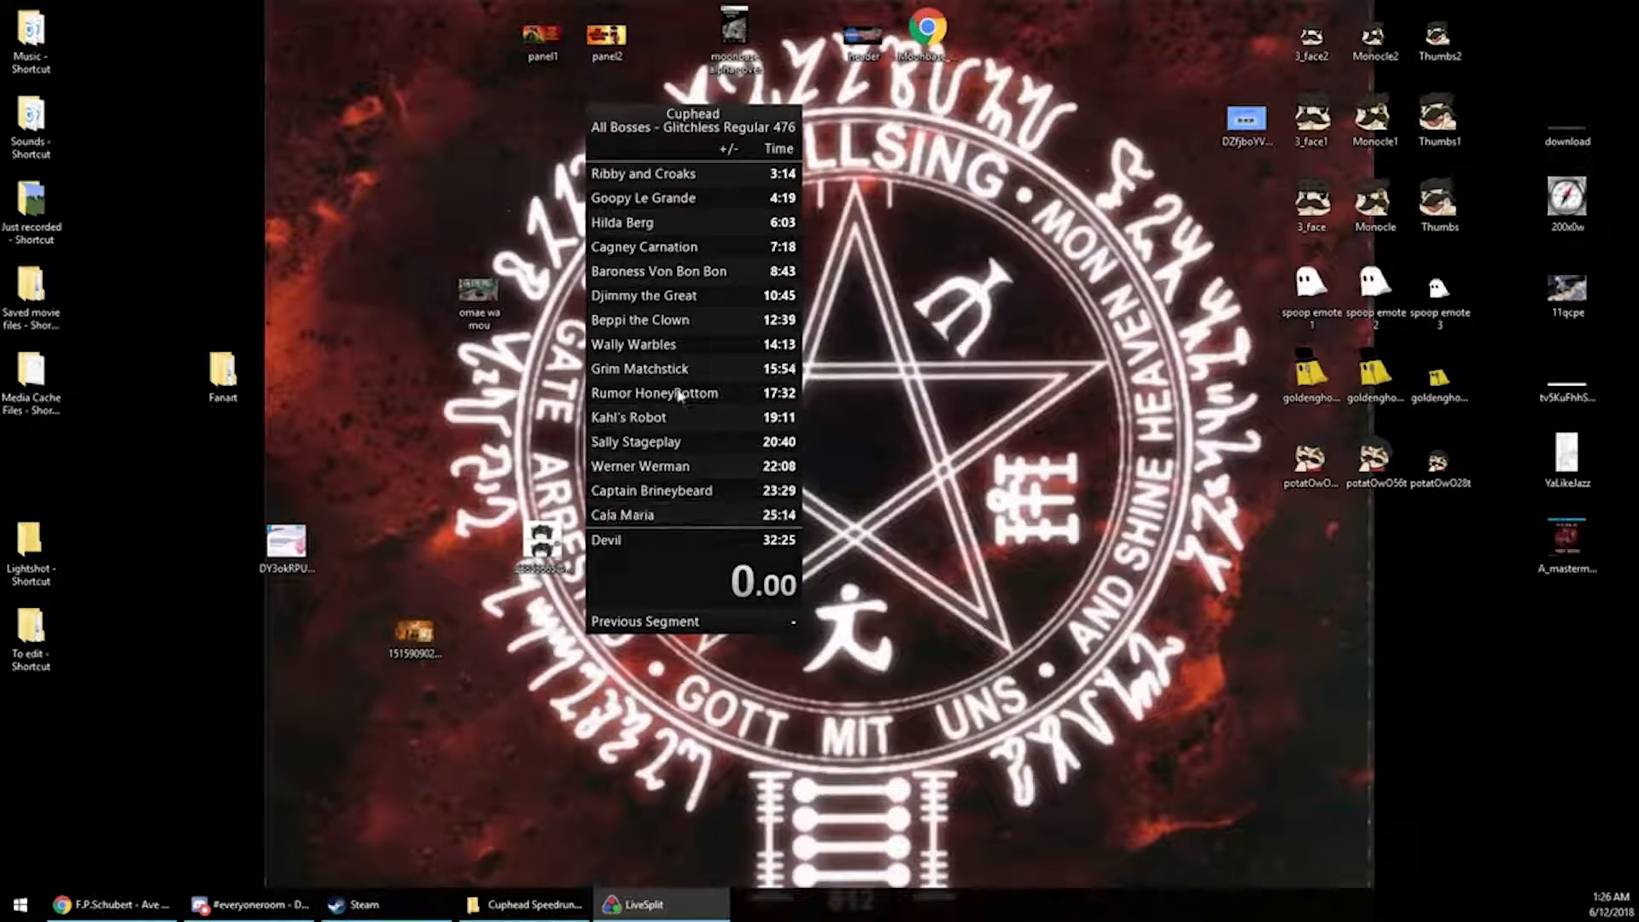
scroll(755, 352, up, 4)
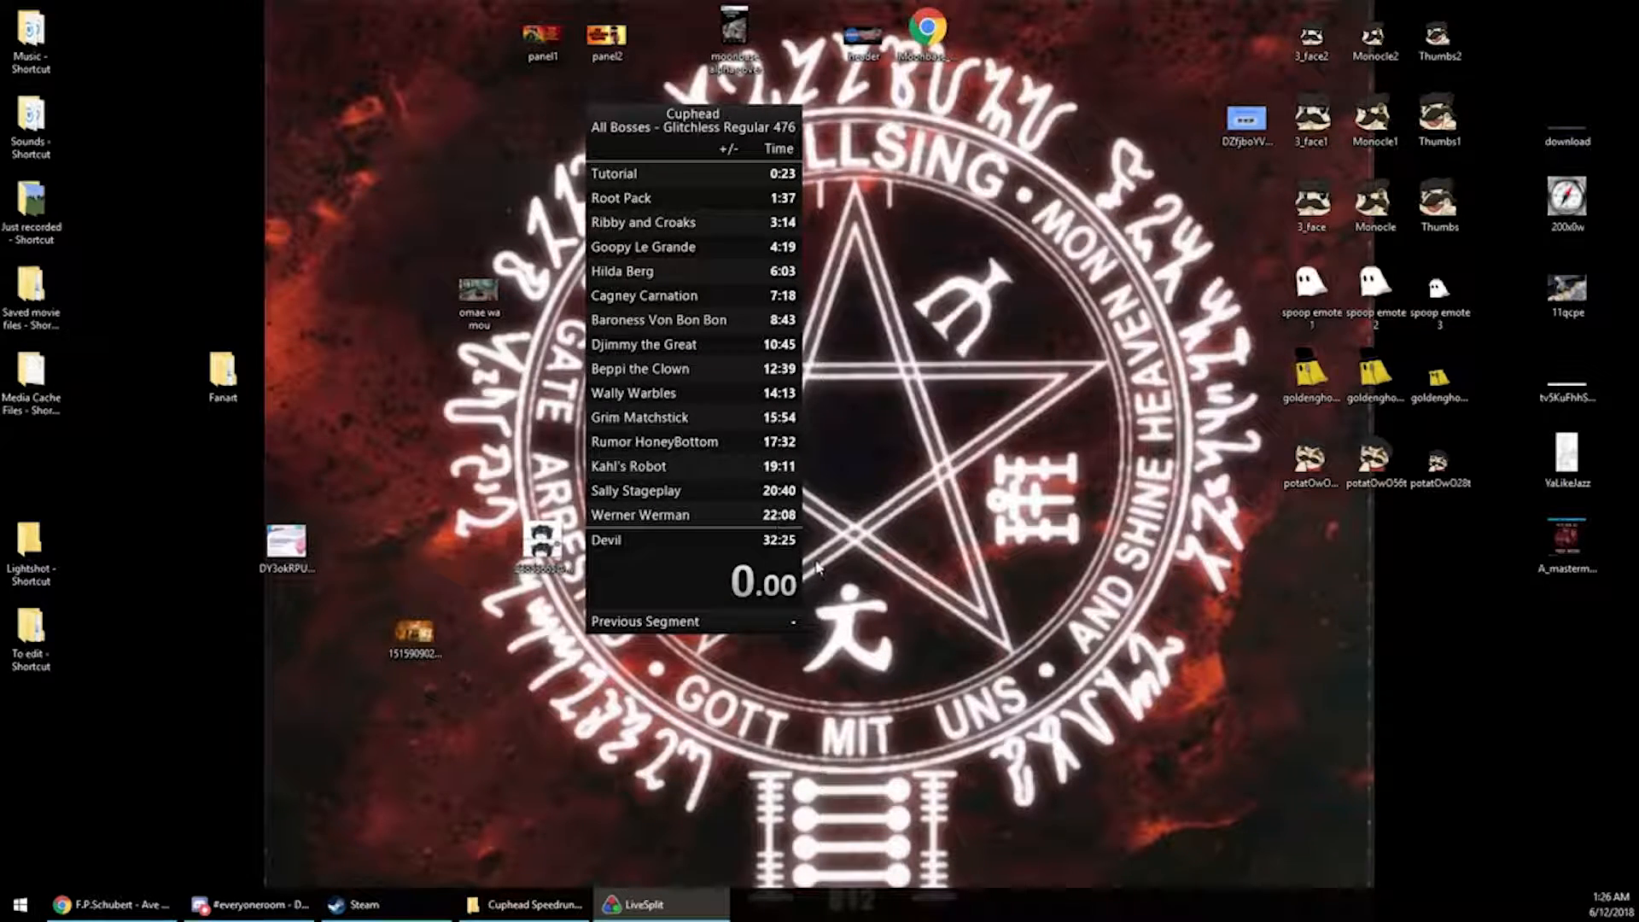
scroll(778, 382, down, 4)
scroll(779, 546, up, 4)
right_click(661, 584)
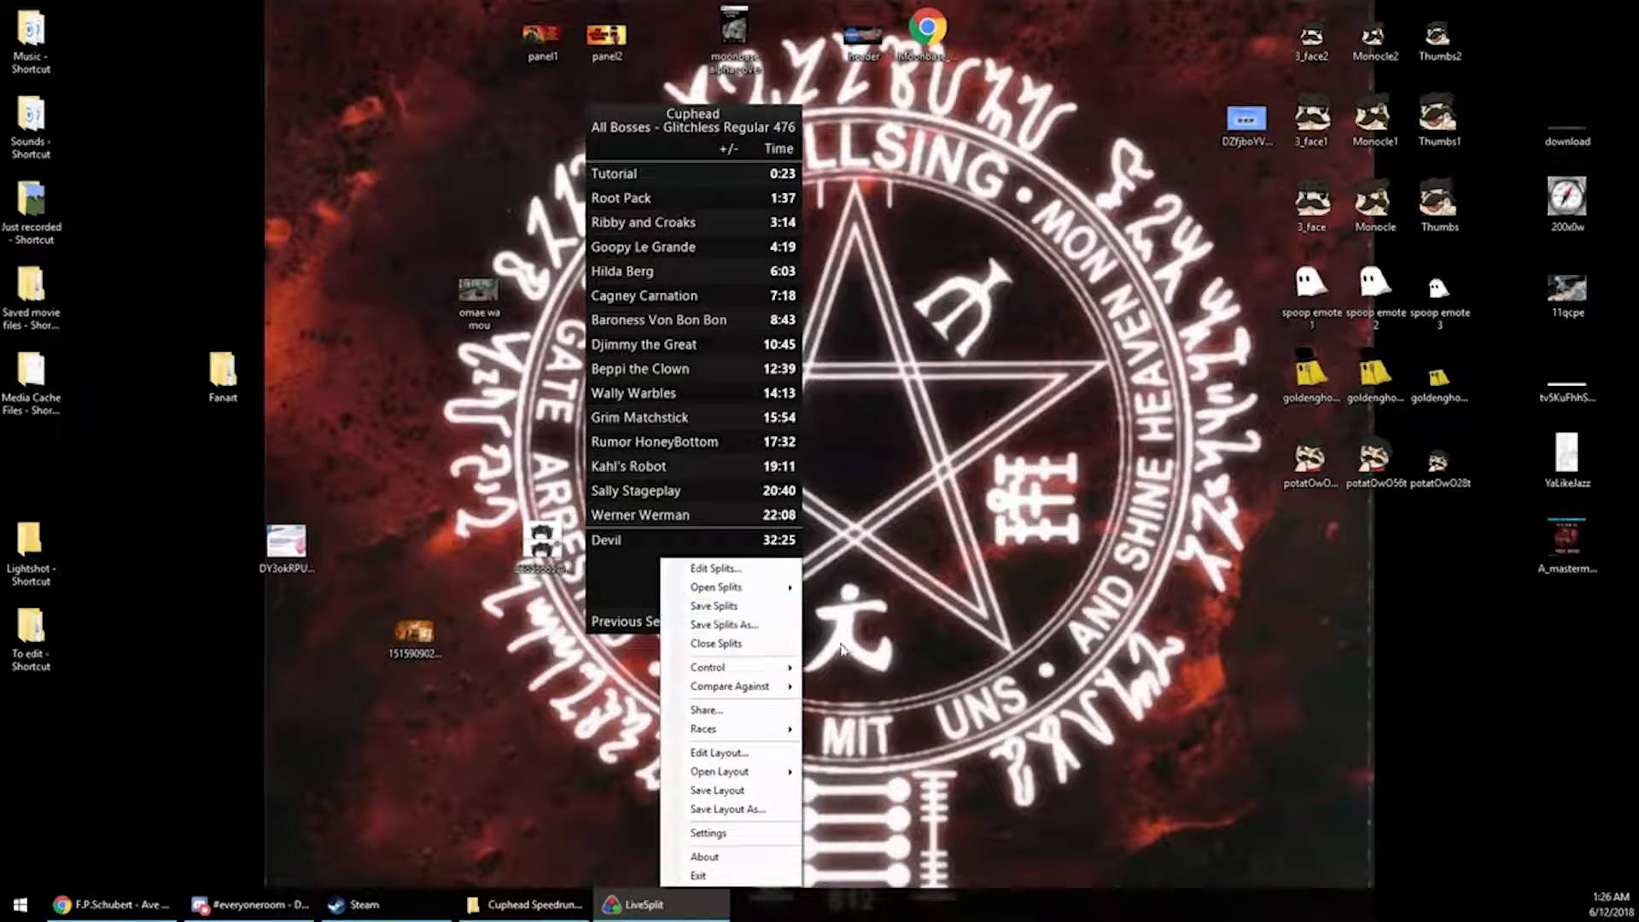
click(720, 569)
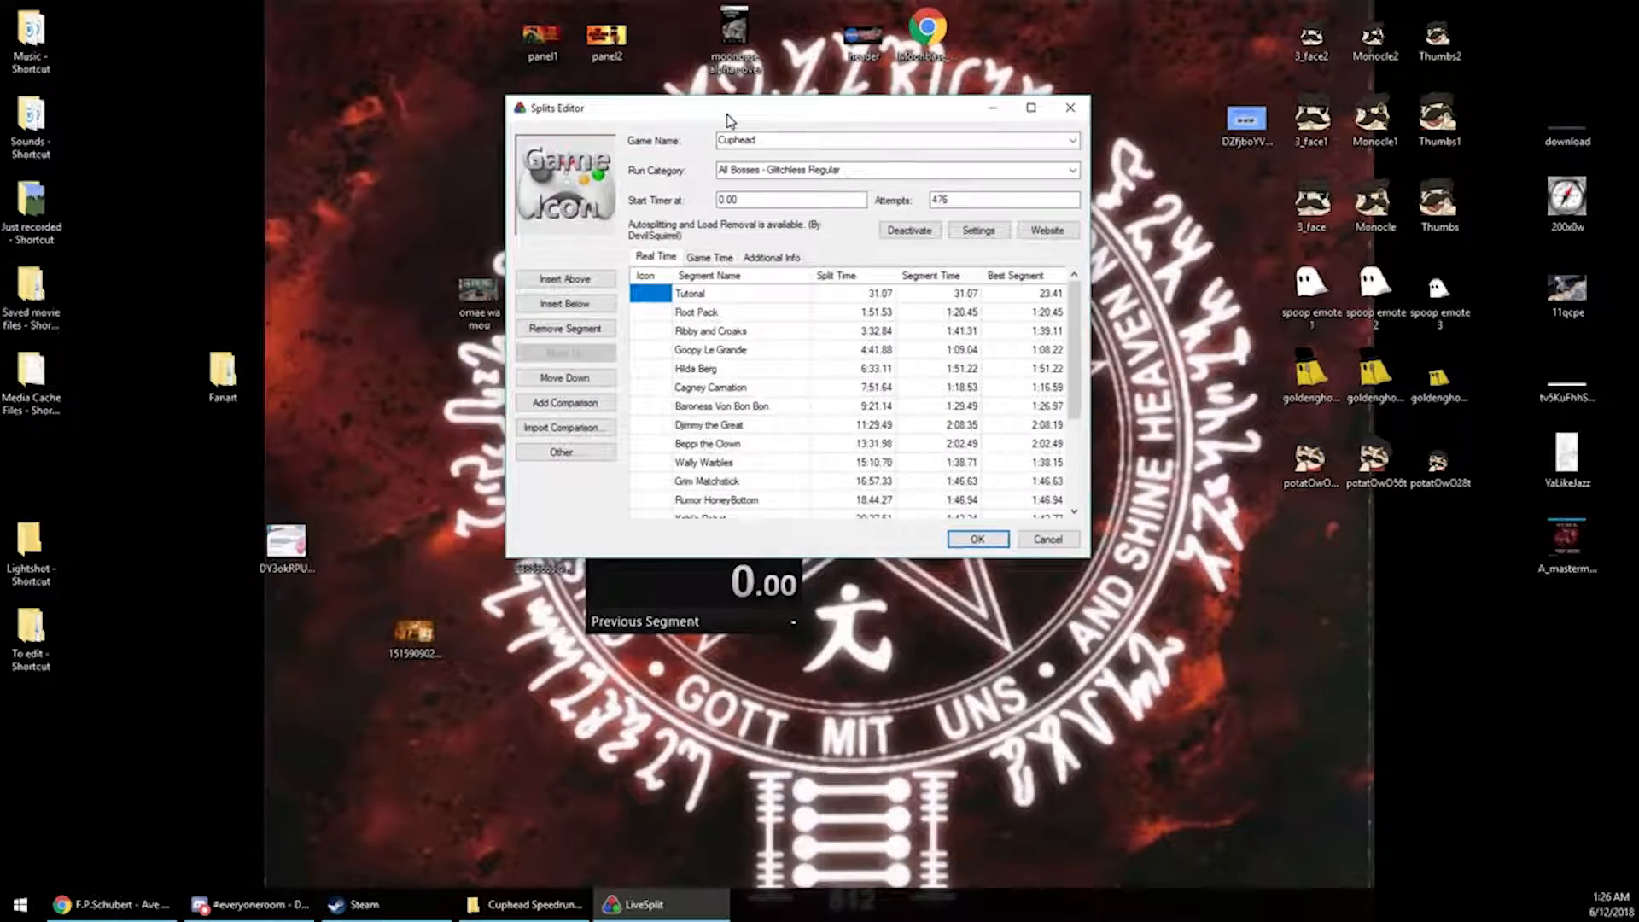
drag(732, 120, 319, 135)
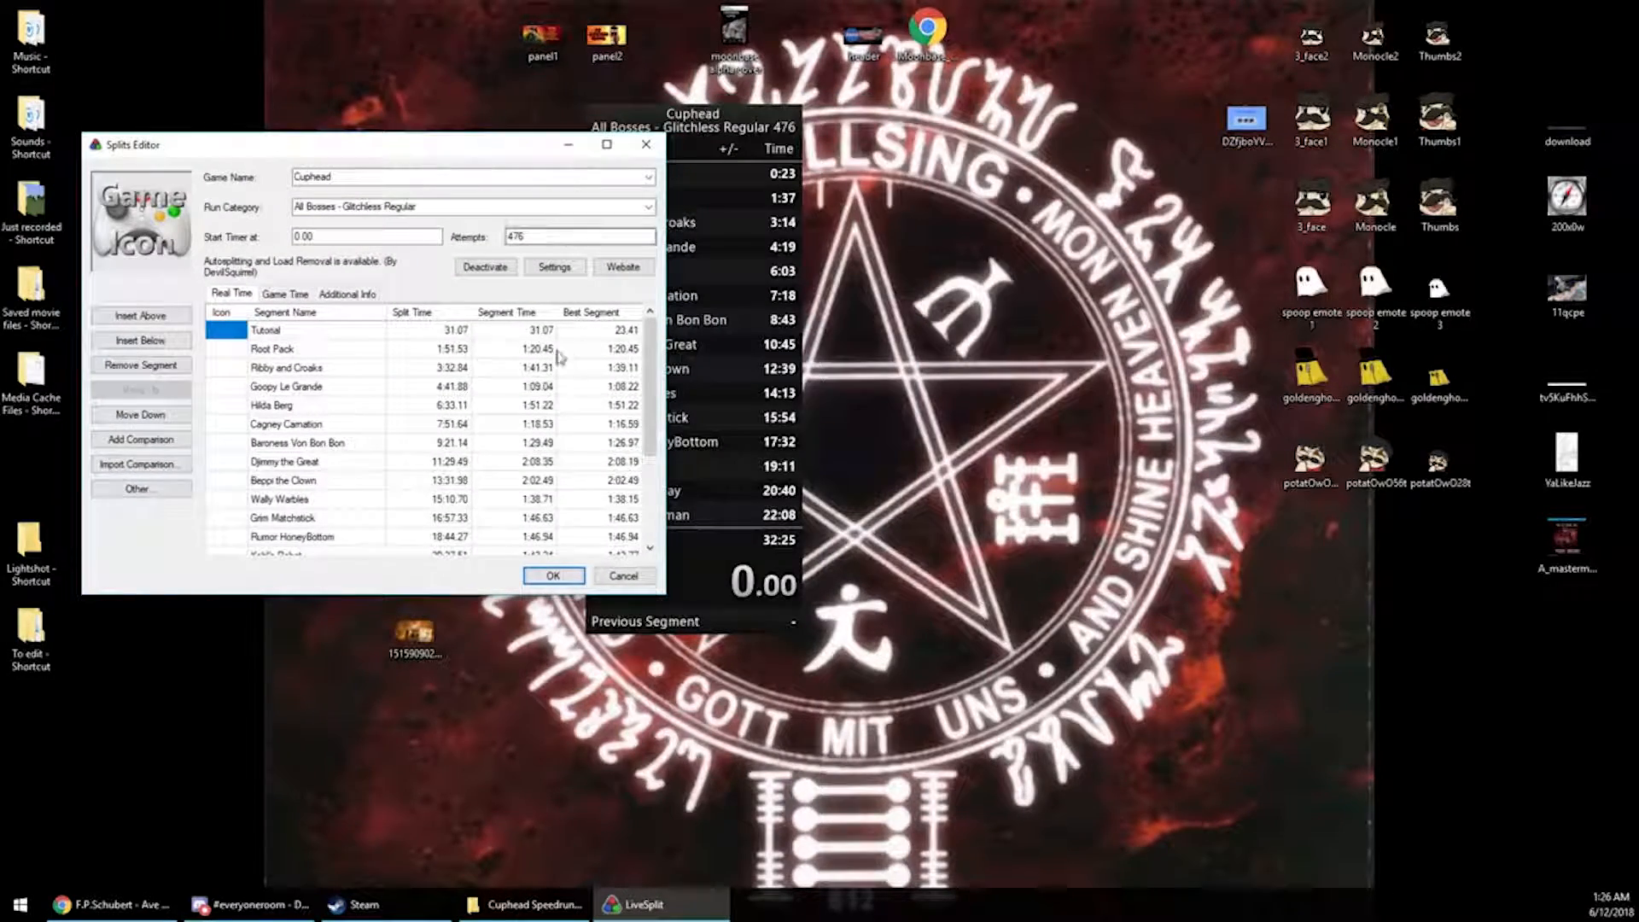
scroll(626, 435, down, 3)
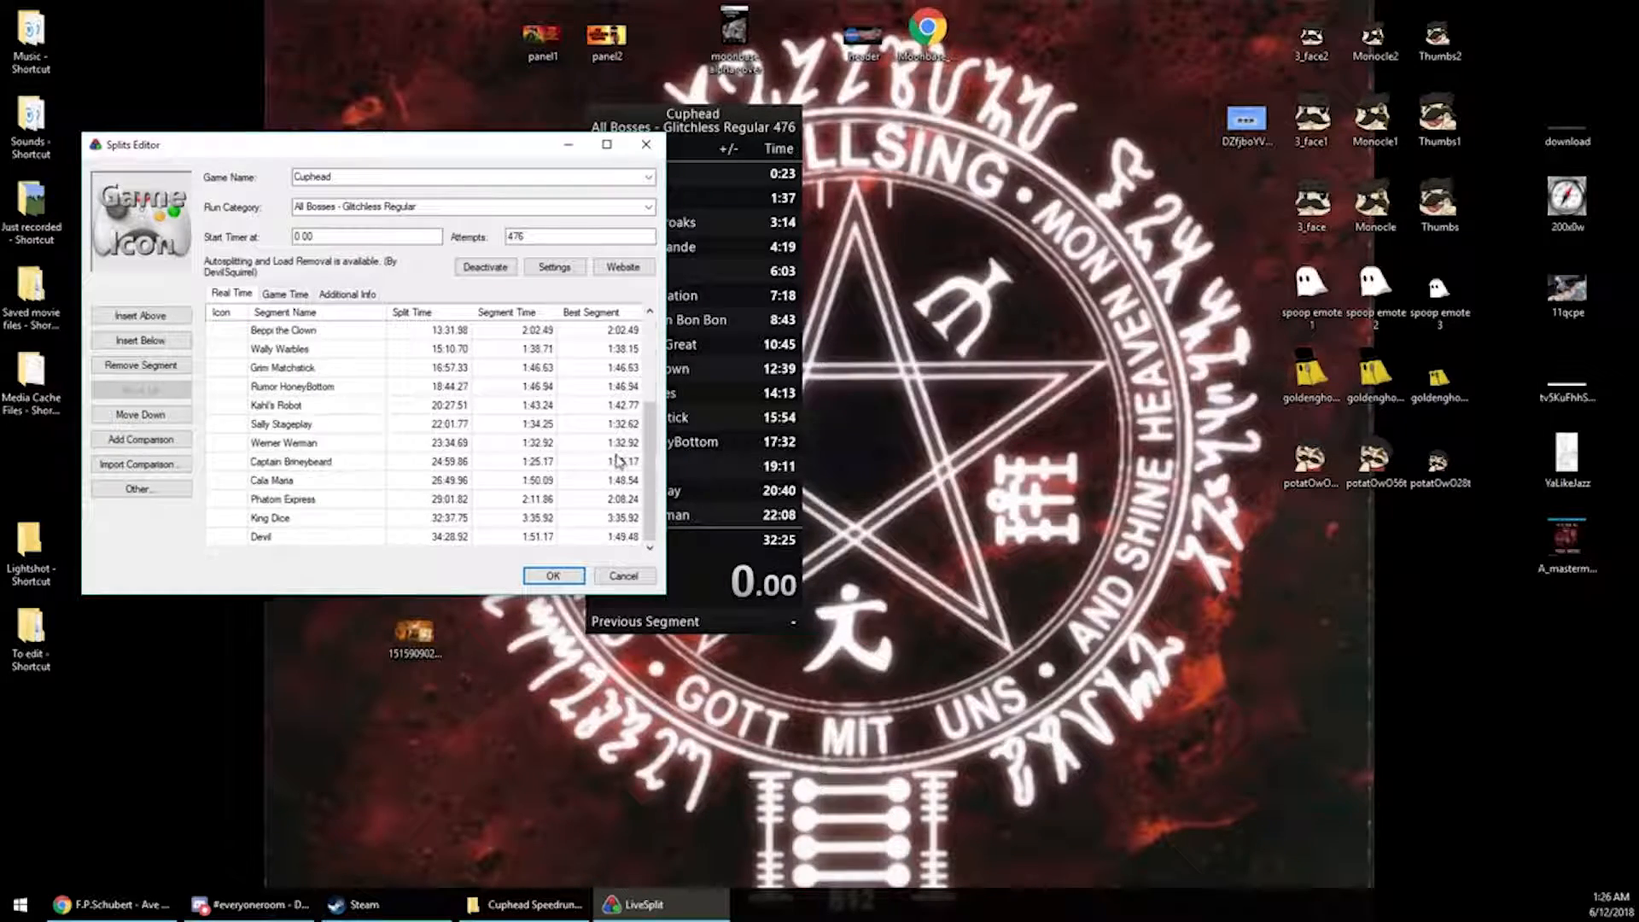
scroll(626, 439, up, 3)
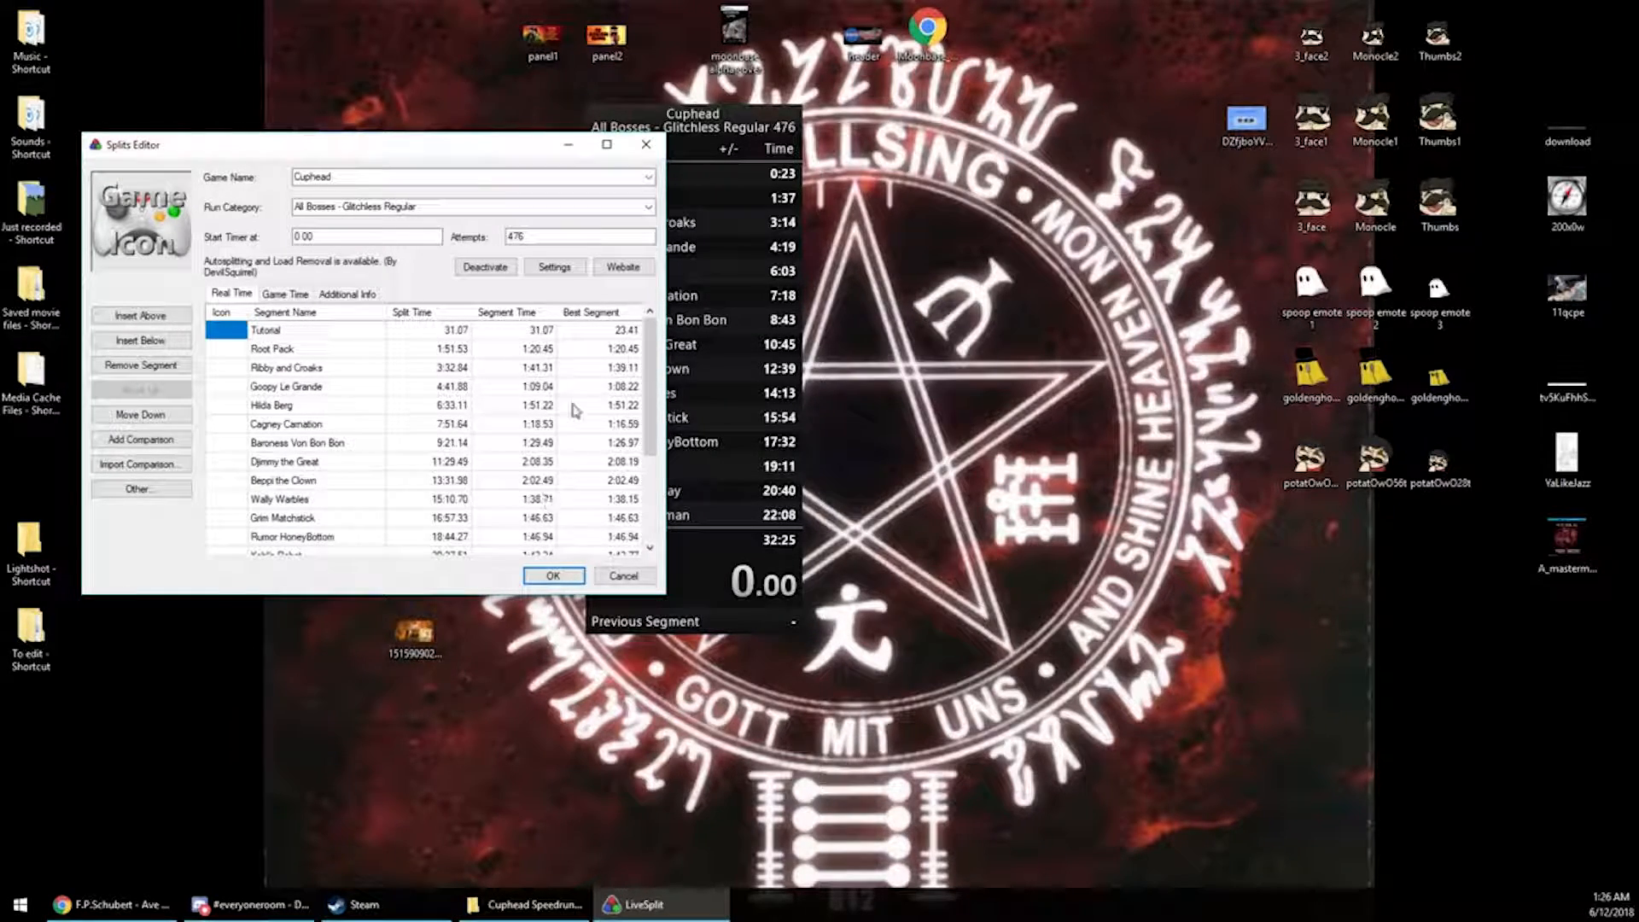
scroll(546, 504, down, 3)
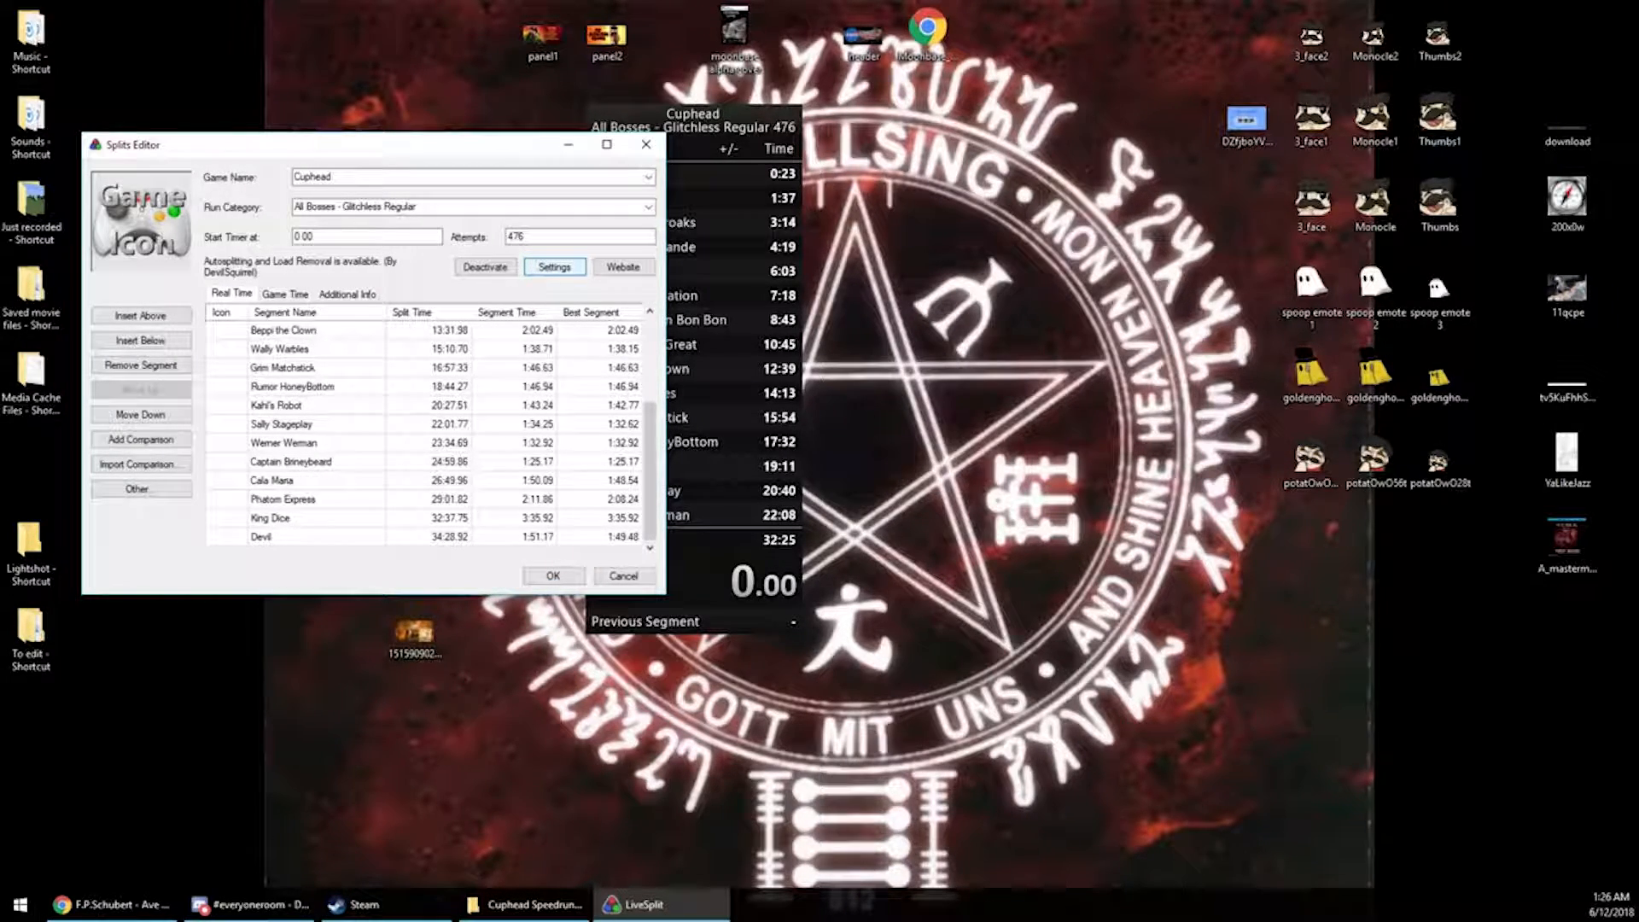
Open the autosplitter settings and review the complete list of boss split entries before closing it
click(555, 267)
drag(0, 285, 1040, 102)
drag(1238, 179, 1241, 308)
drag(1241, 383, 1240, 383)
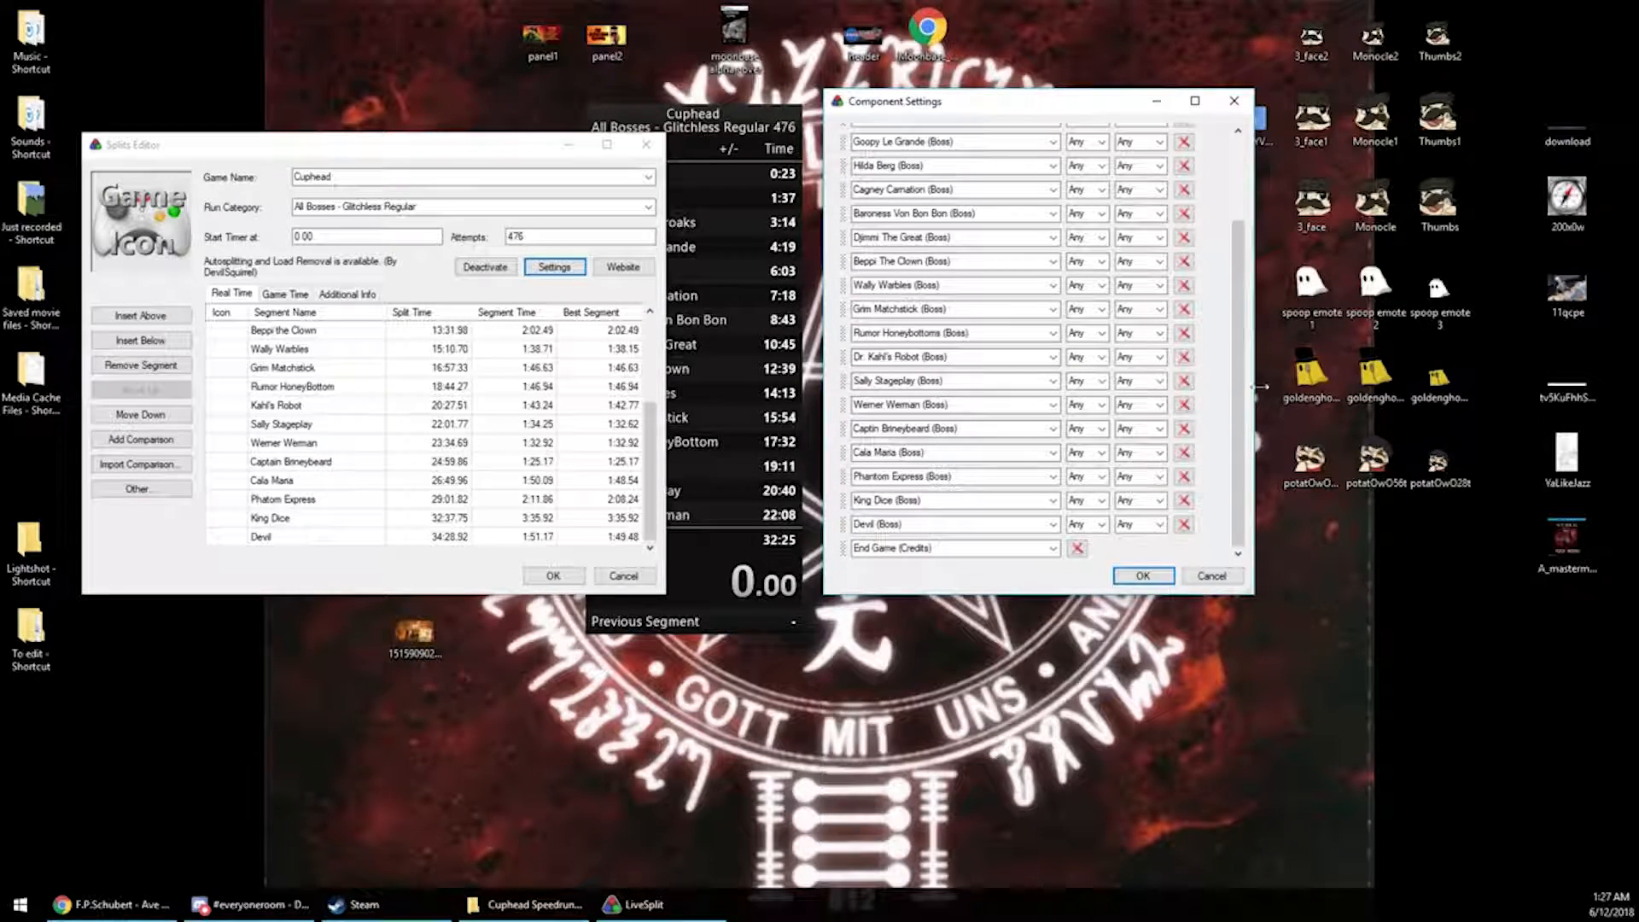
drag(1240, 357, 1240, 269)
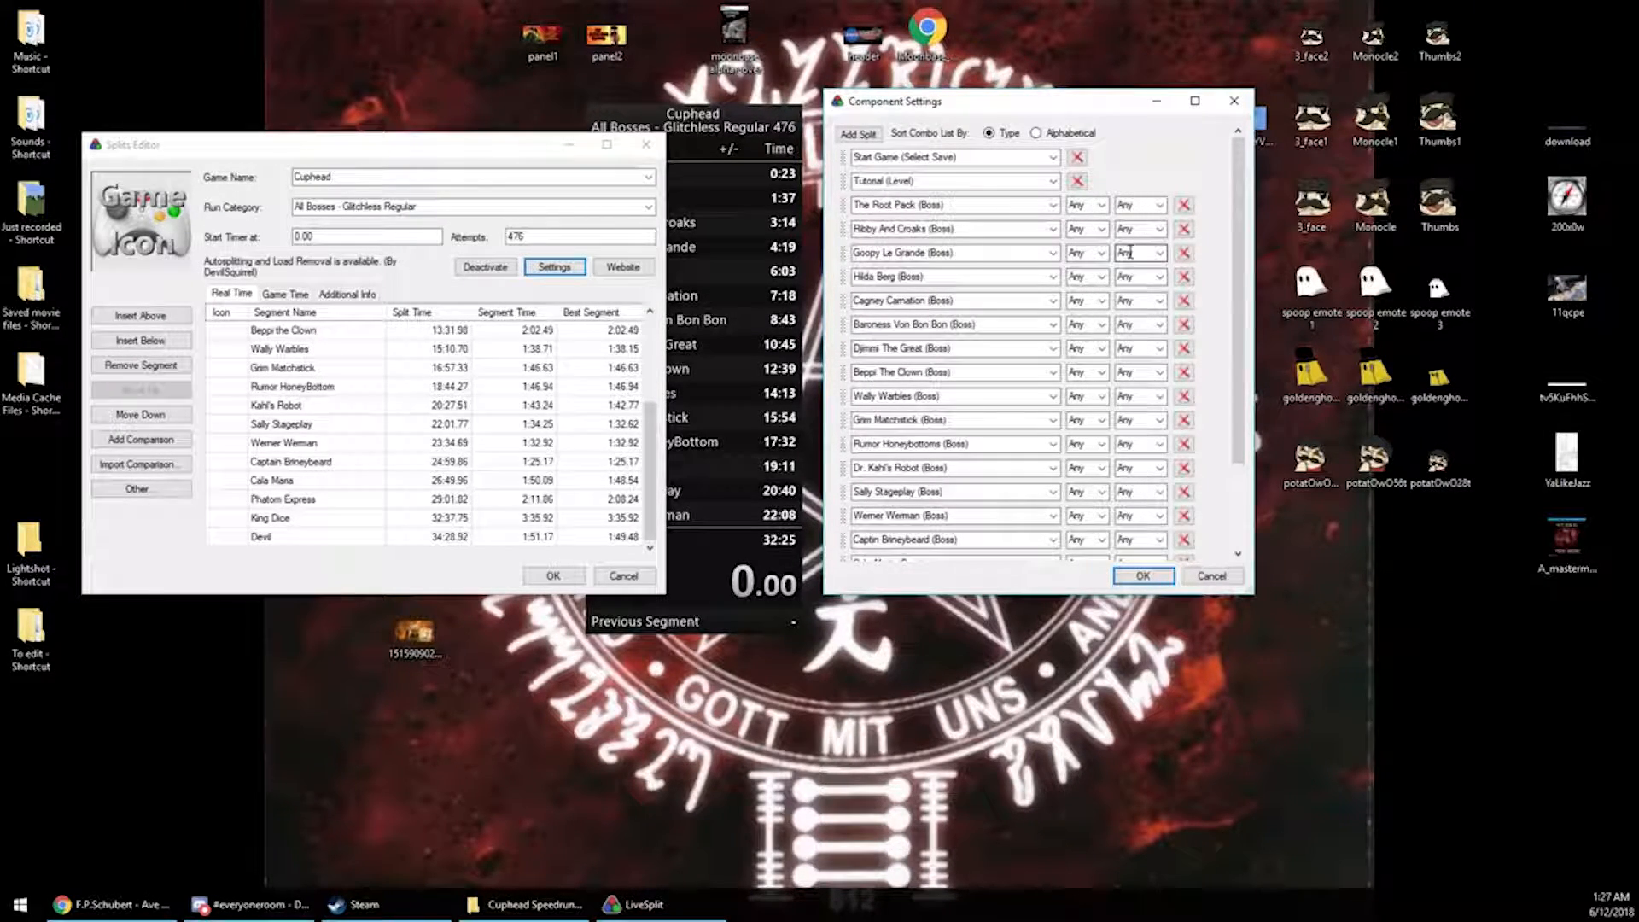
click(1233, 101)
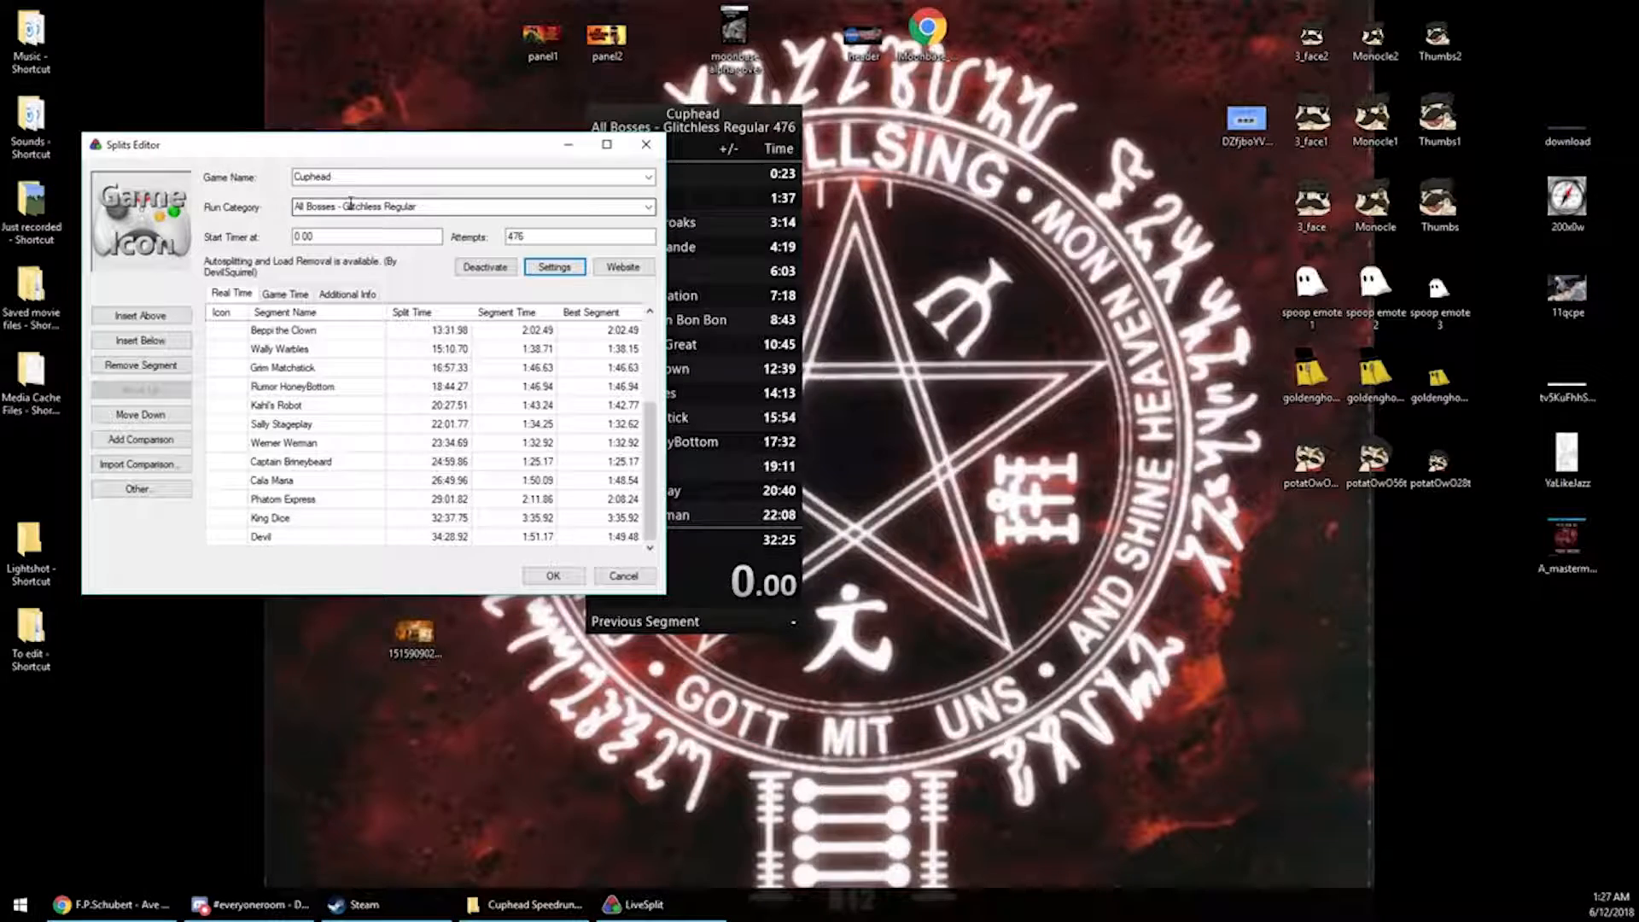
Review the available run category options, then close the splits editor
click(649, 206)
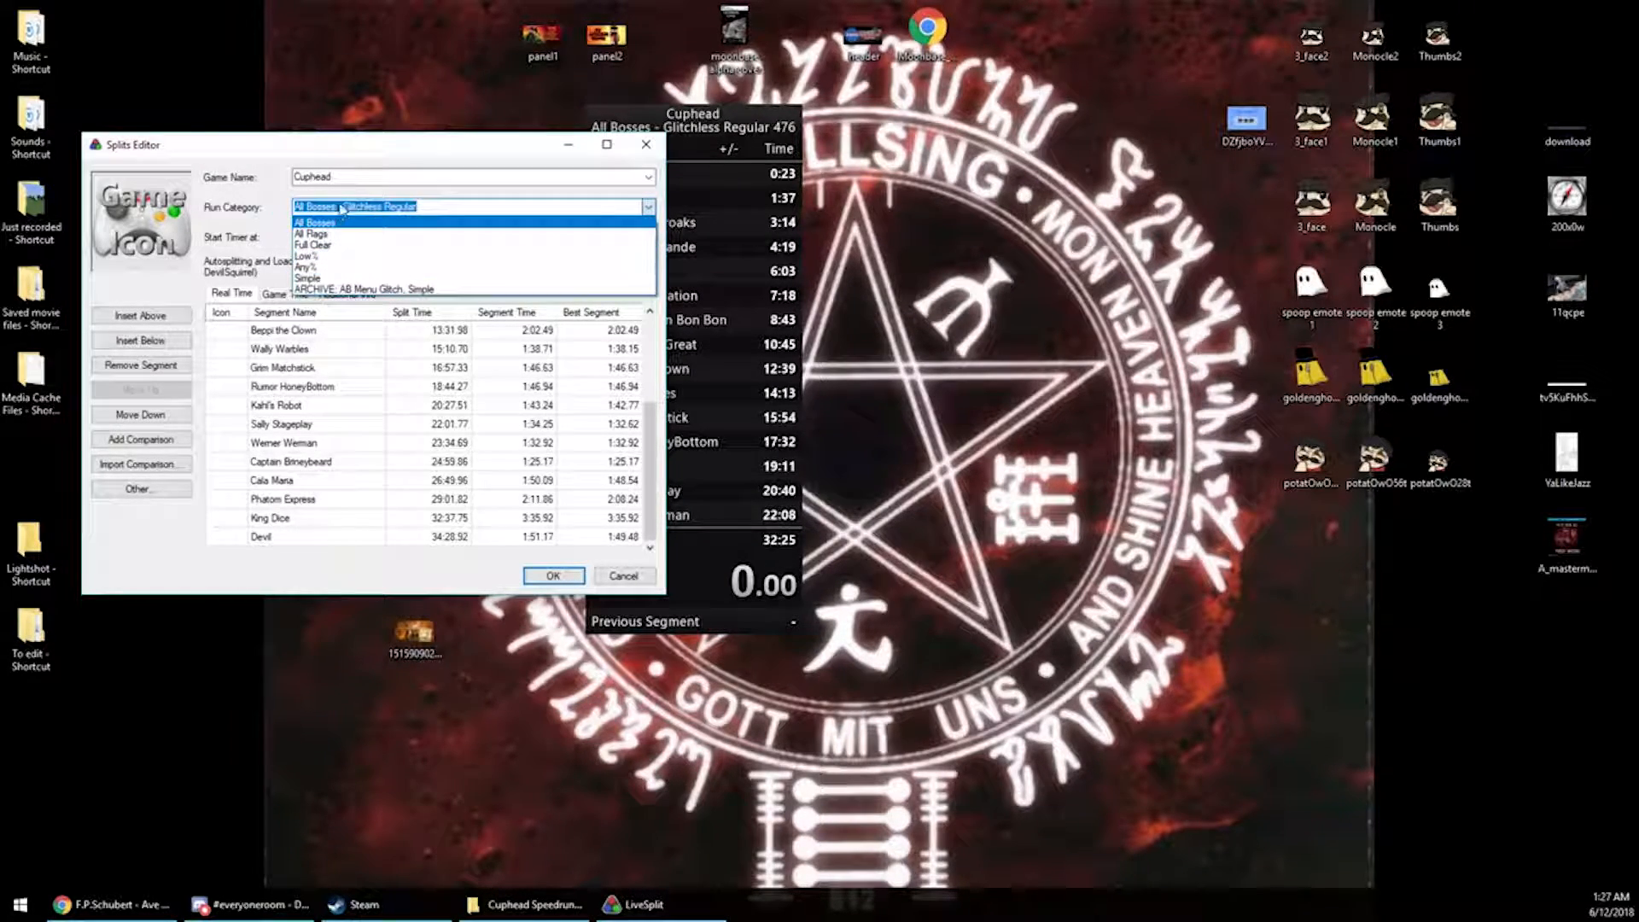
click(642, 203)
click(375, 207)
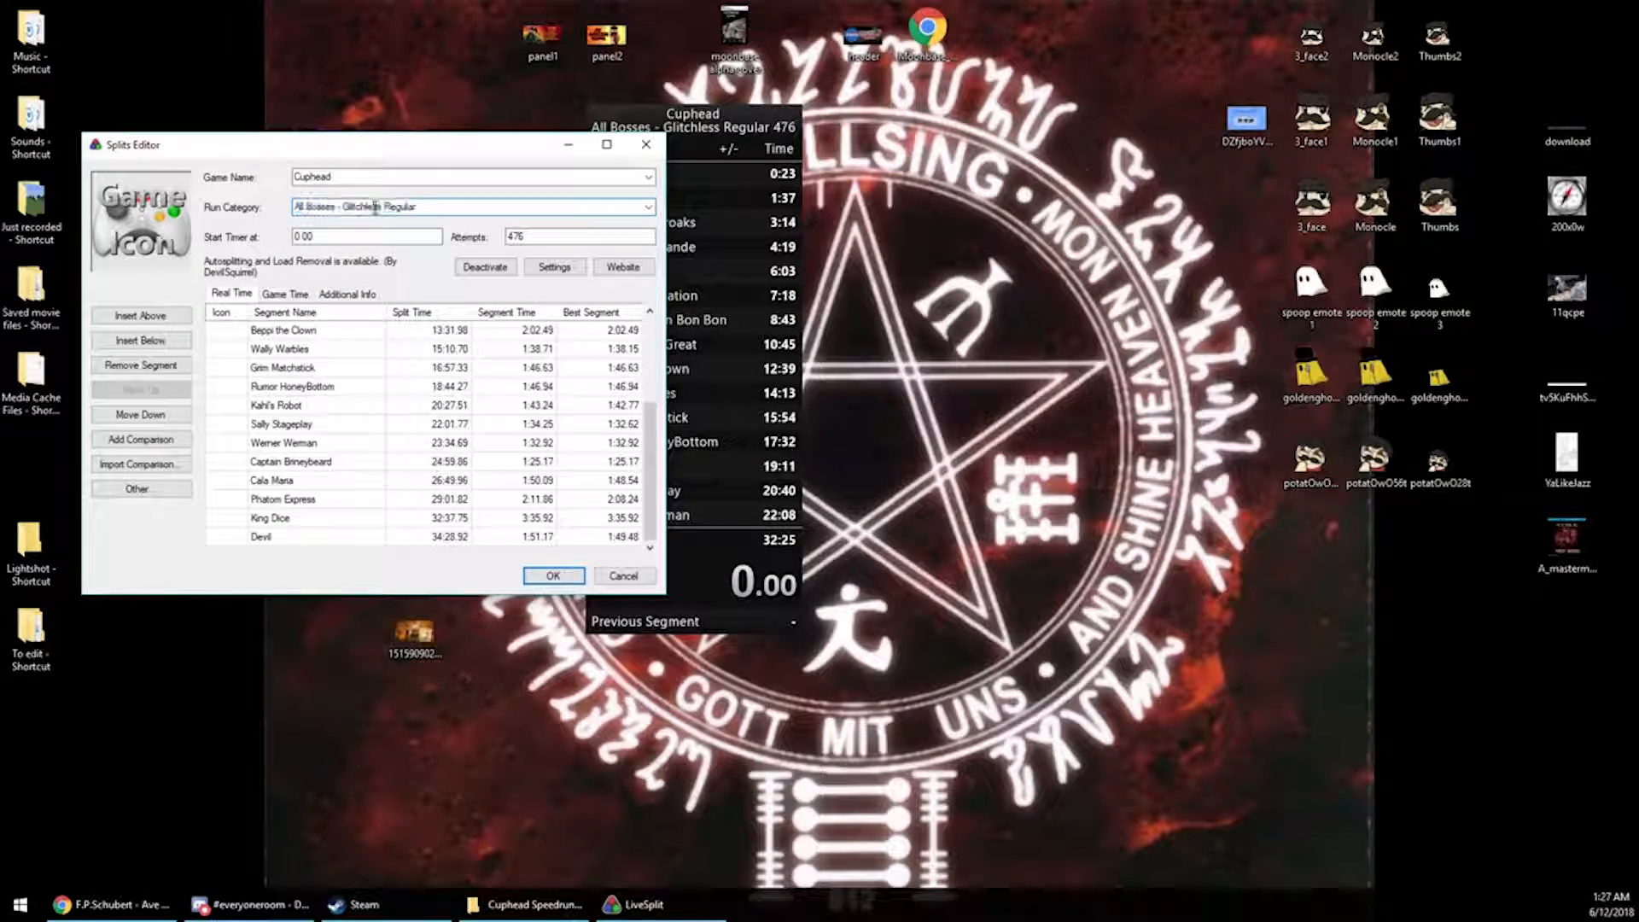
click(647, 144)
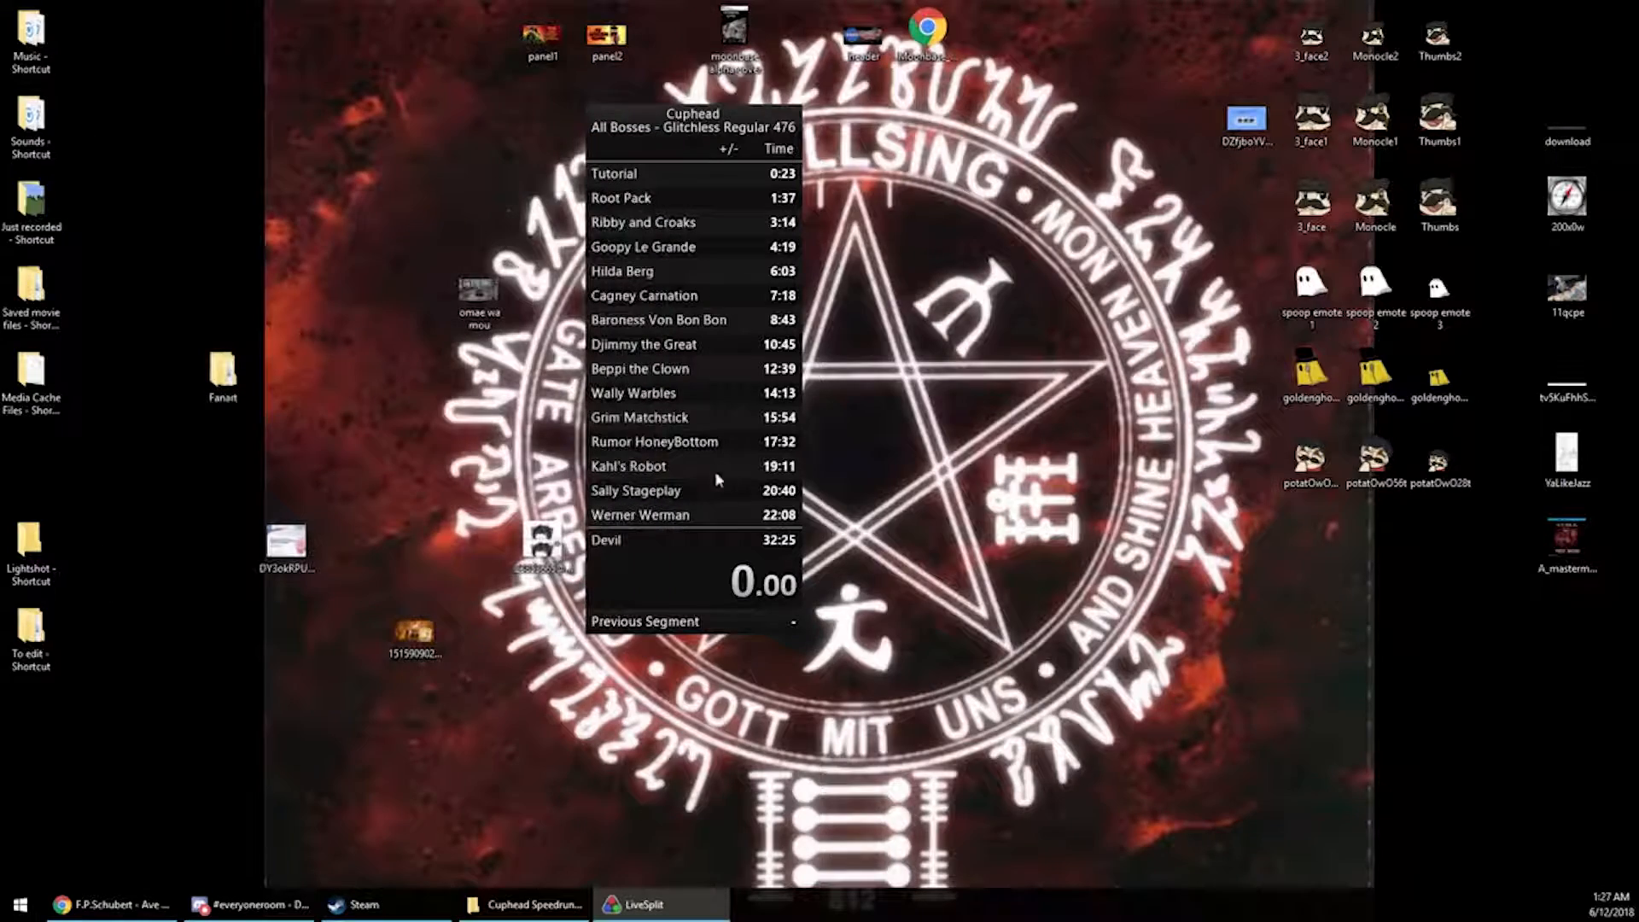
Open the layout editor for the current LiveSplit layout
right_click(738, 542)
mouse_move(806, 570)
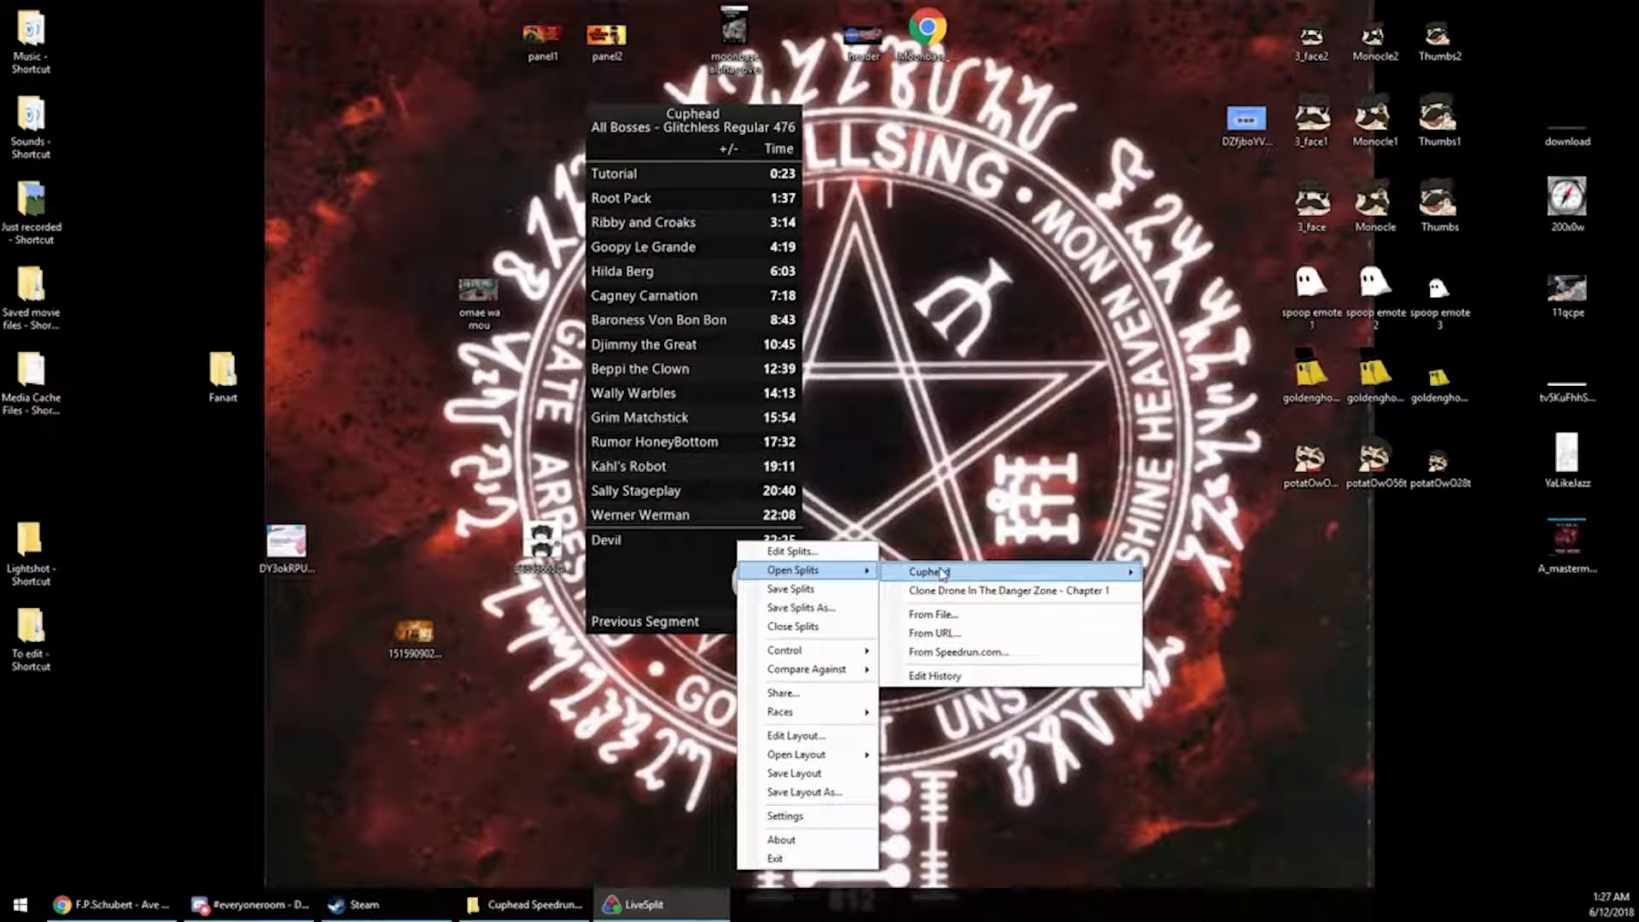
mouse_move(990, 571)
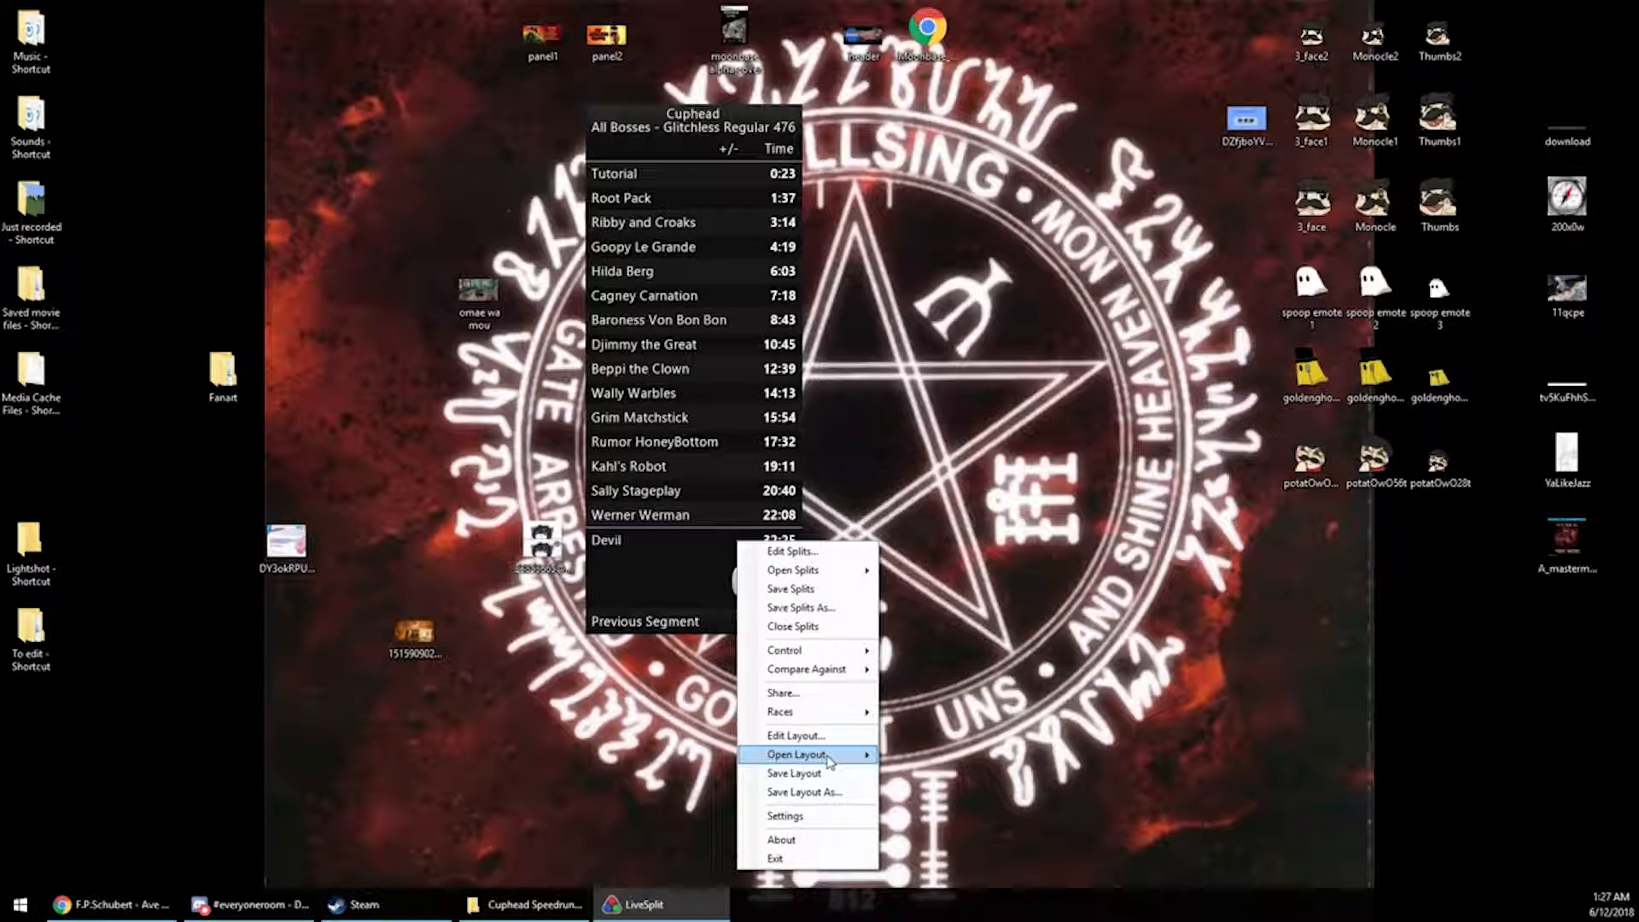
mouse_move(826, 757)
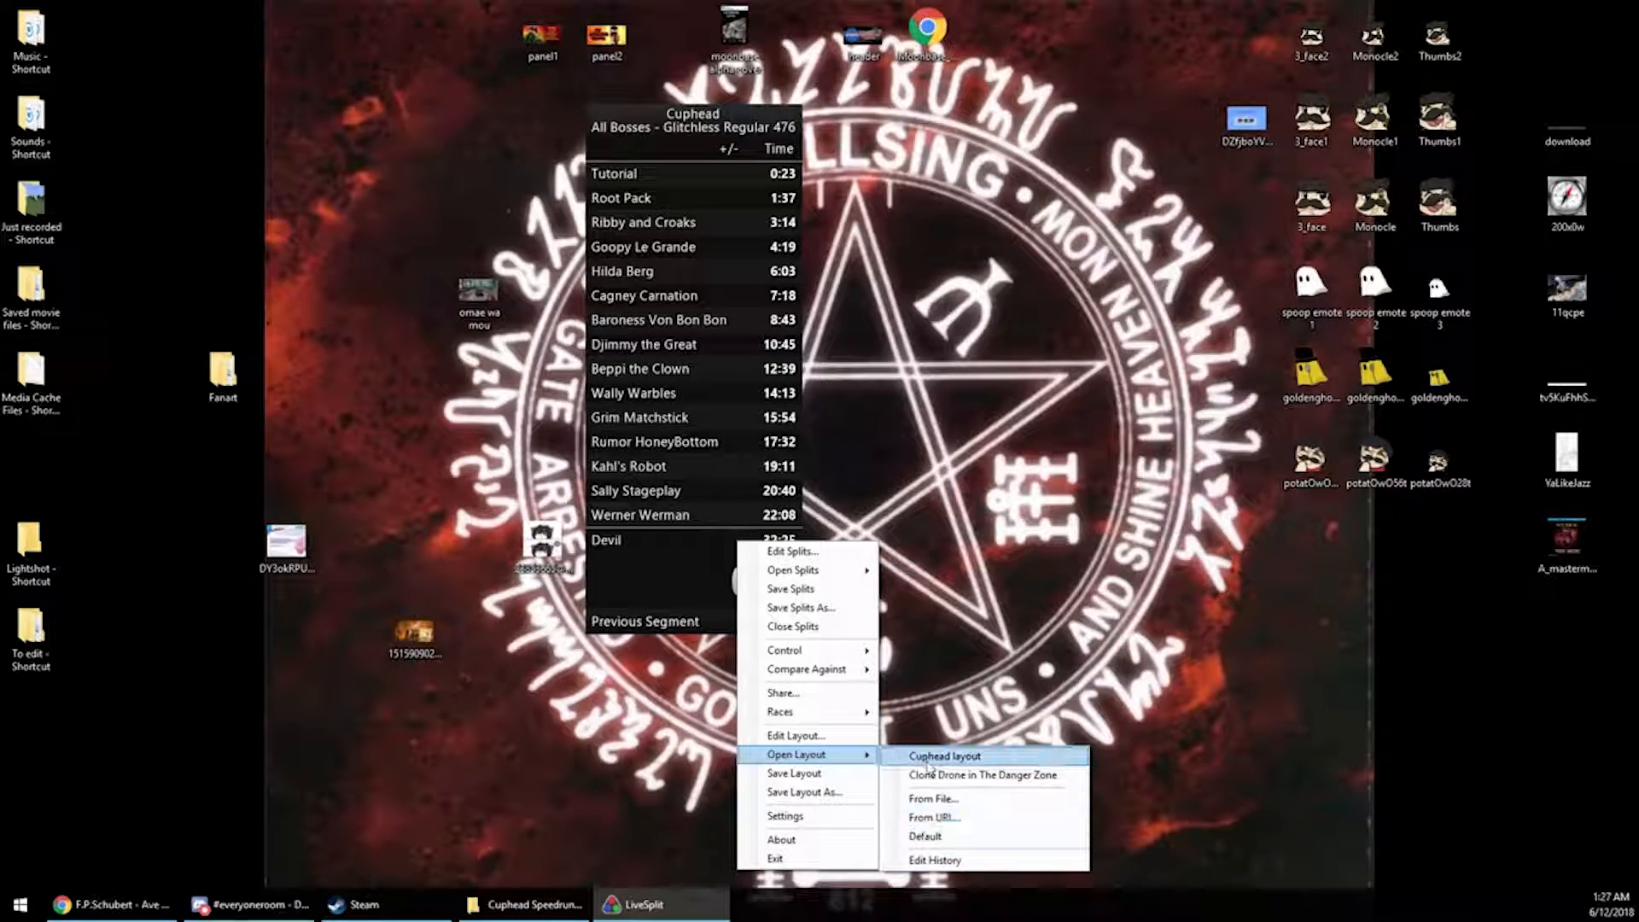
click(827, 739)
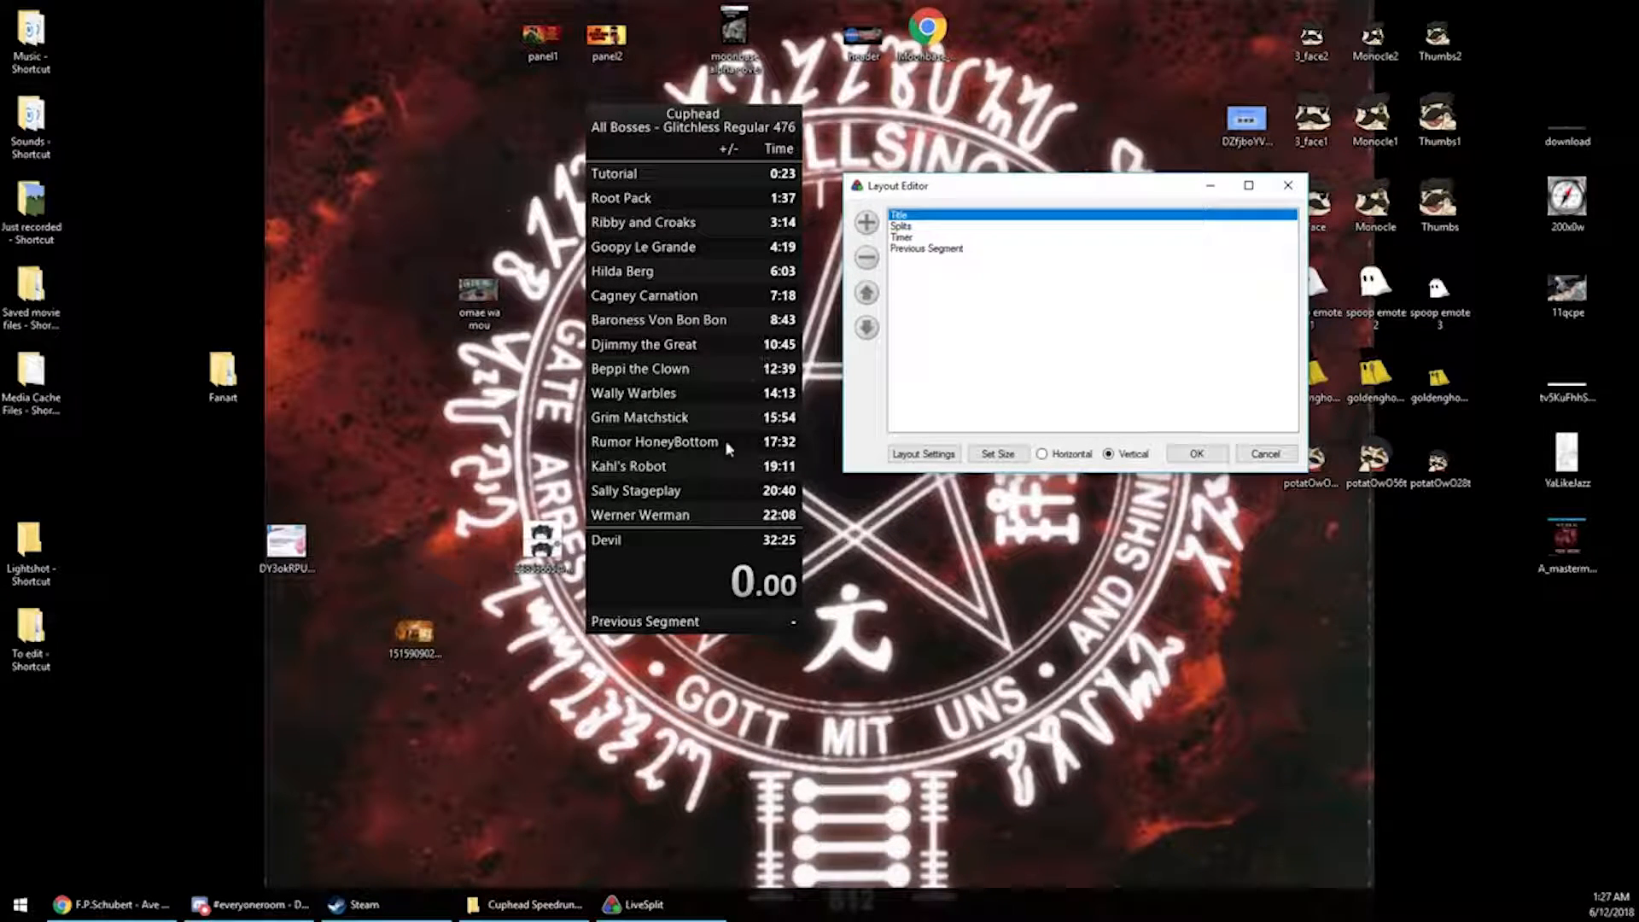
Select the Timer component and open the layout settings
click(898, 238)
click(906, 249)
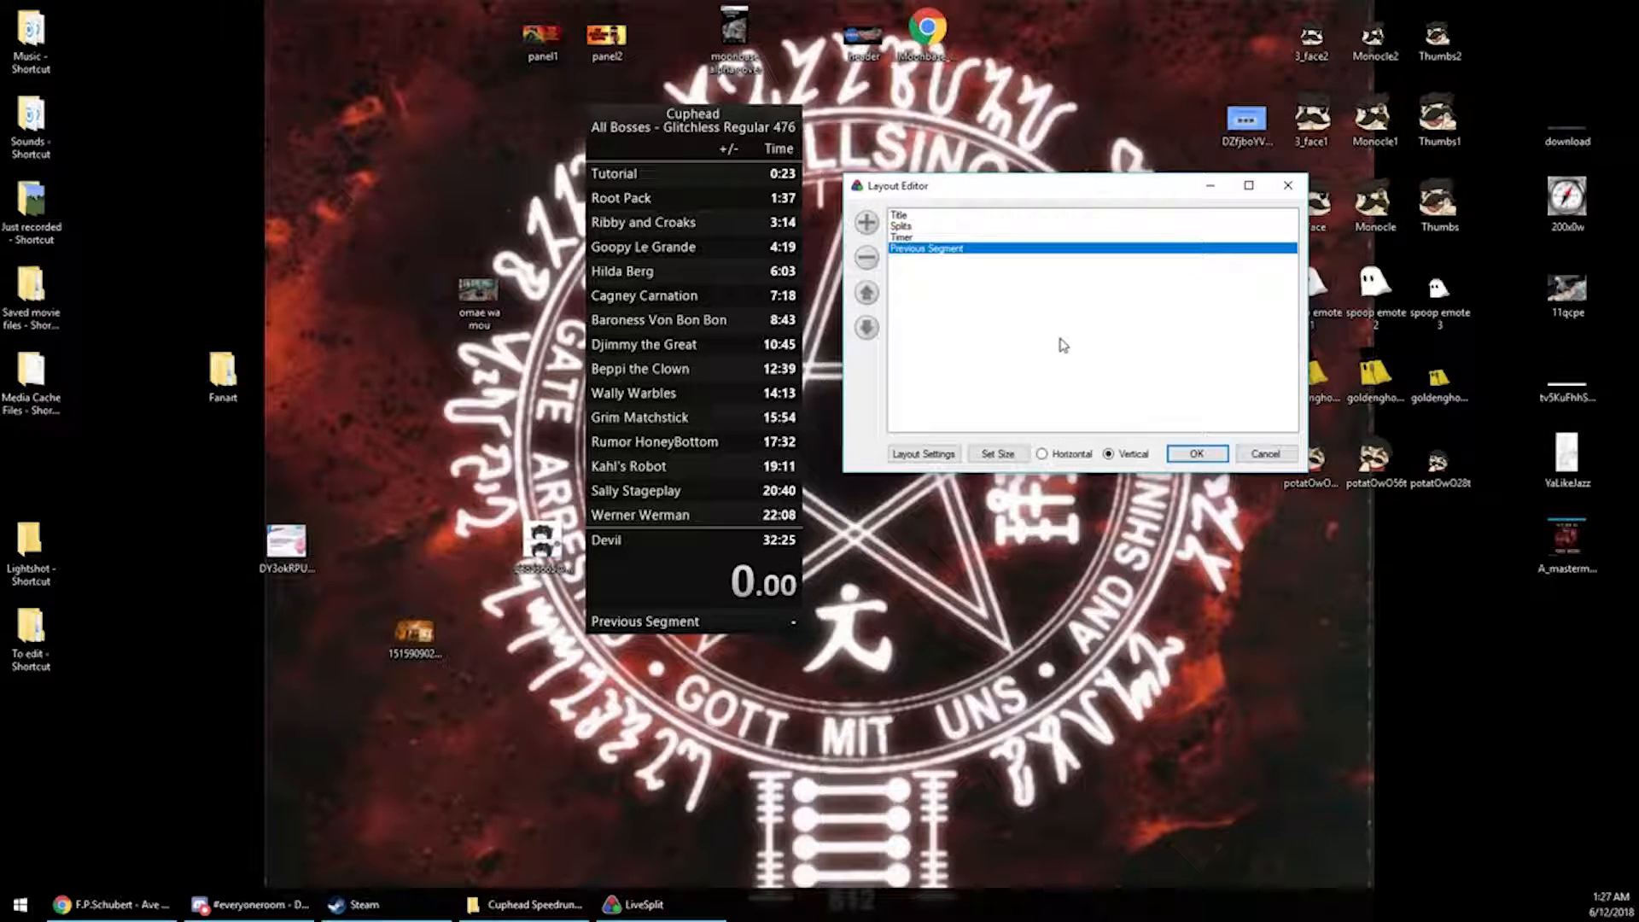
click(898, 239)
click(924, 453)
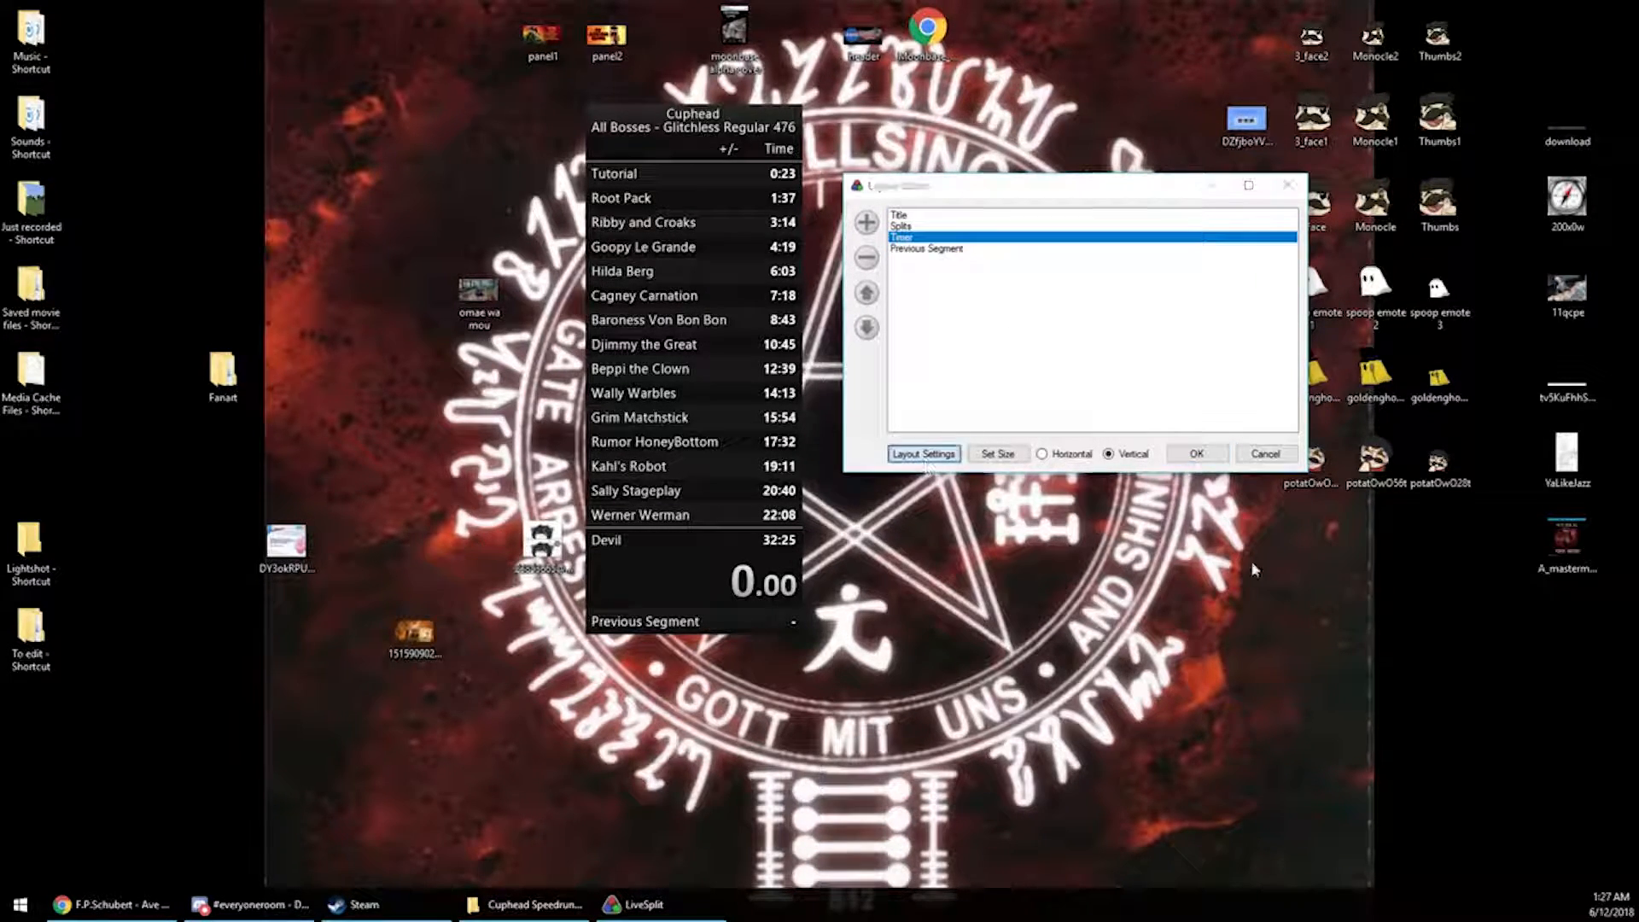
drag(0, 203, 303, 73)
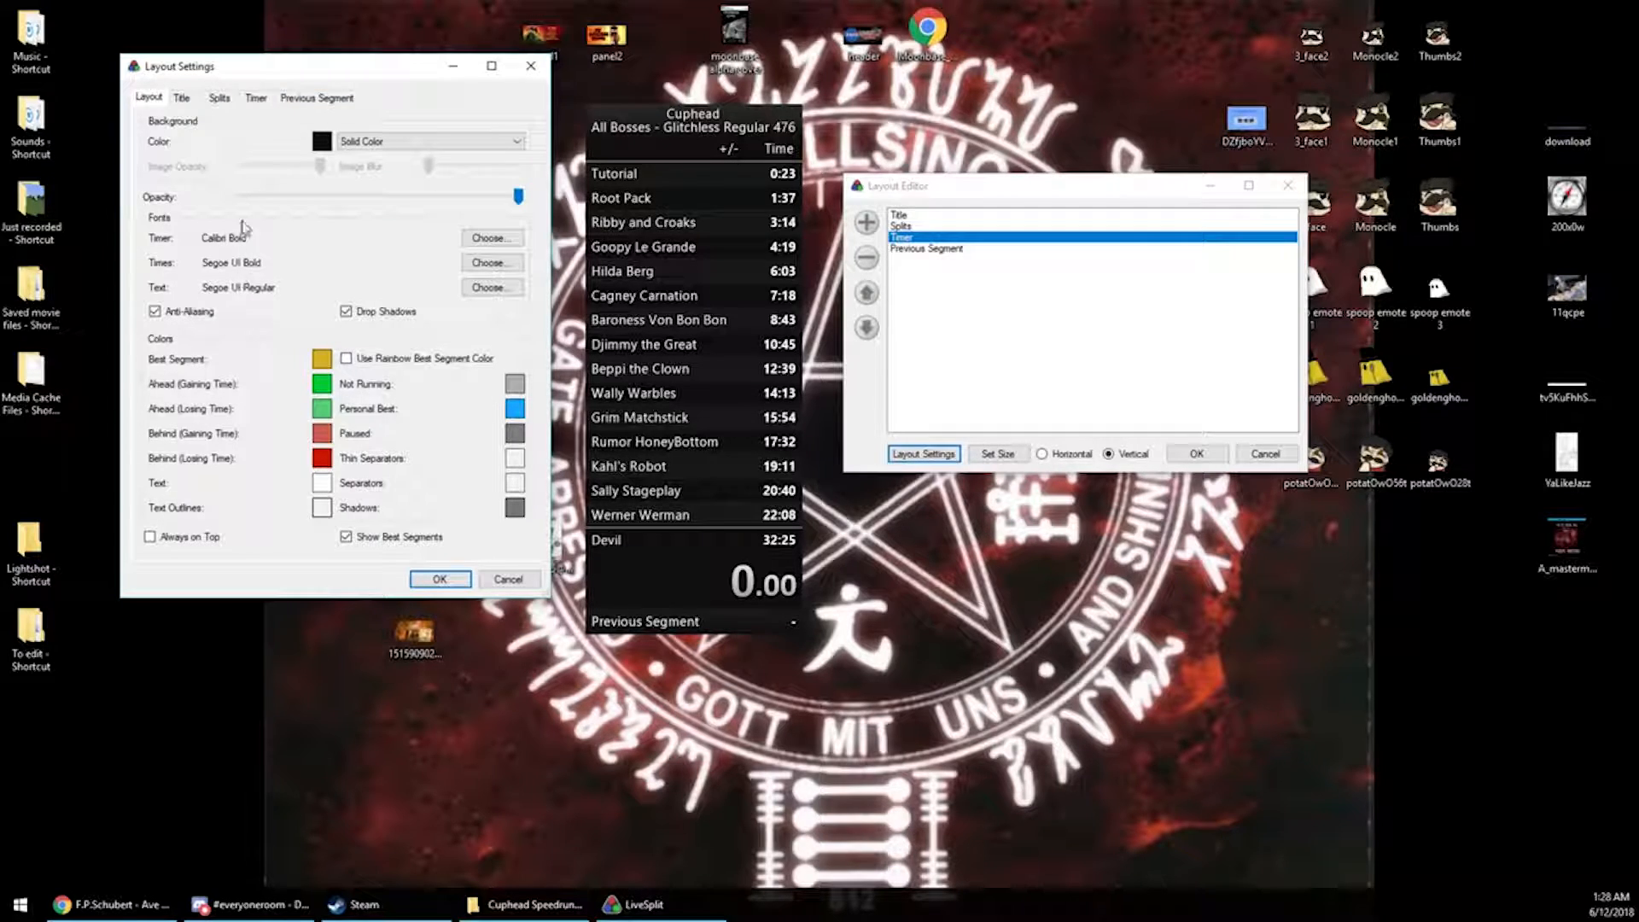
Review the Title and Splits tabs of the layout settings
click(180, 100)
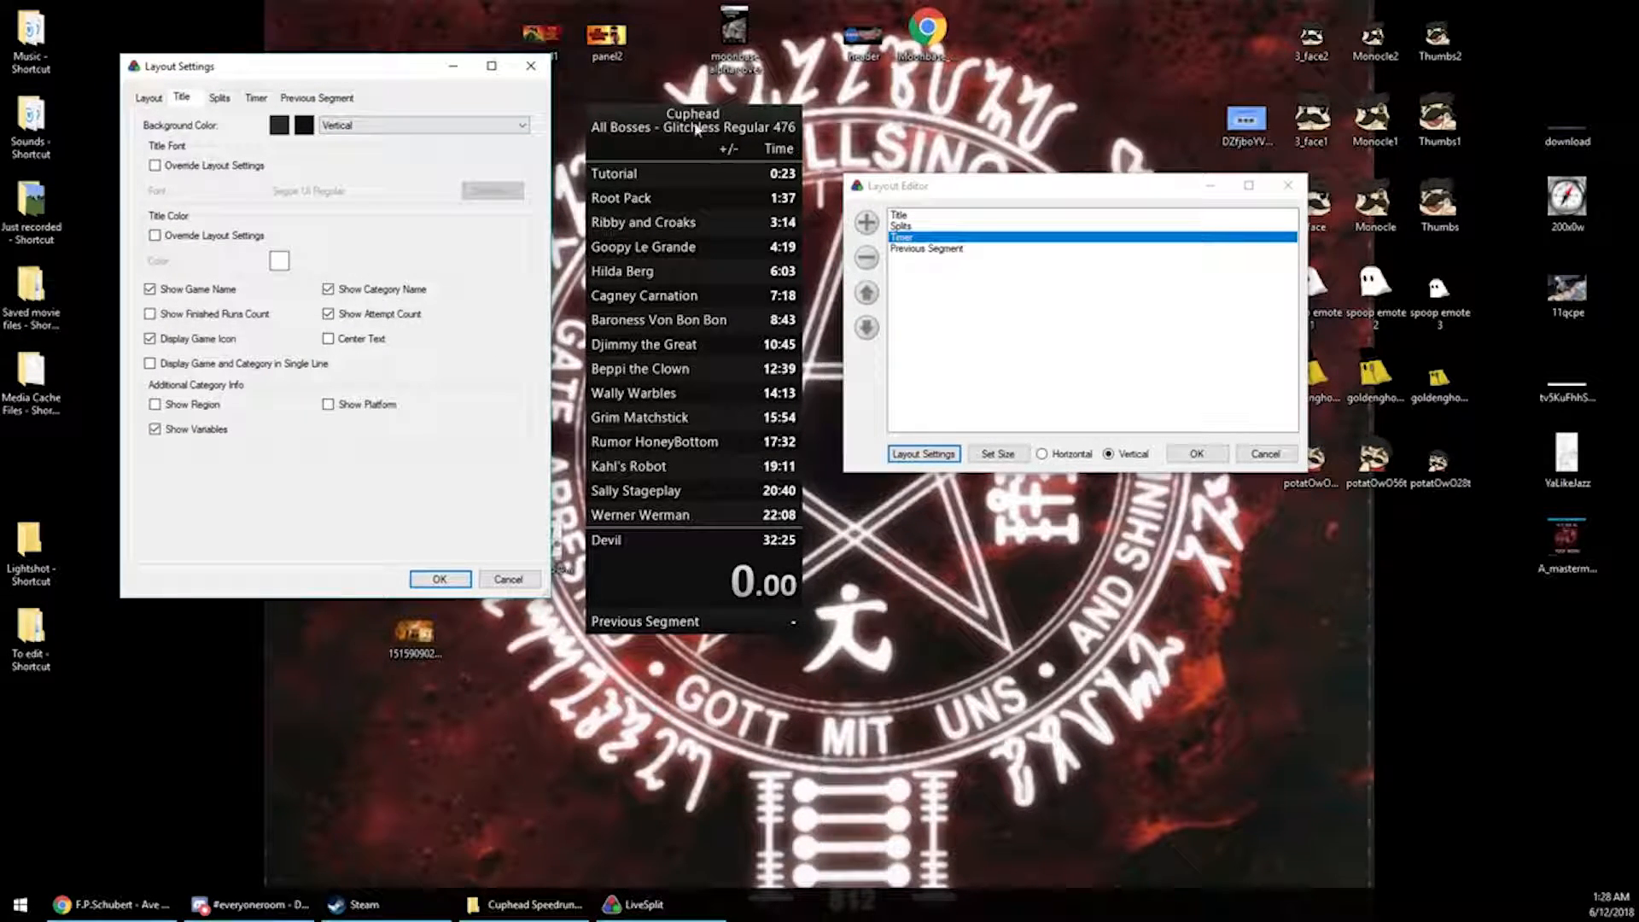
click(219, 99)
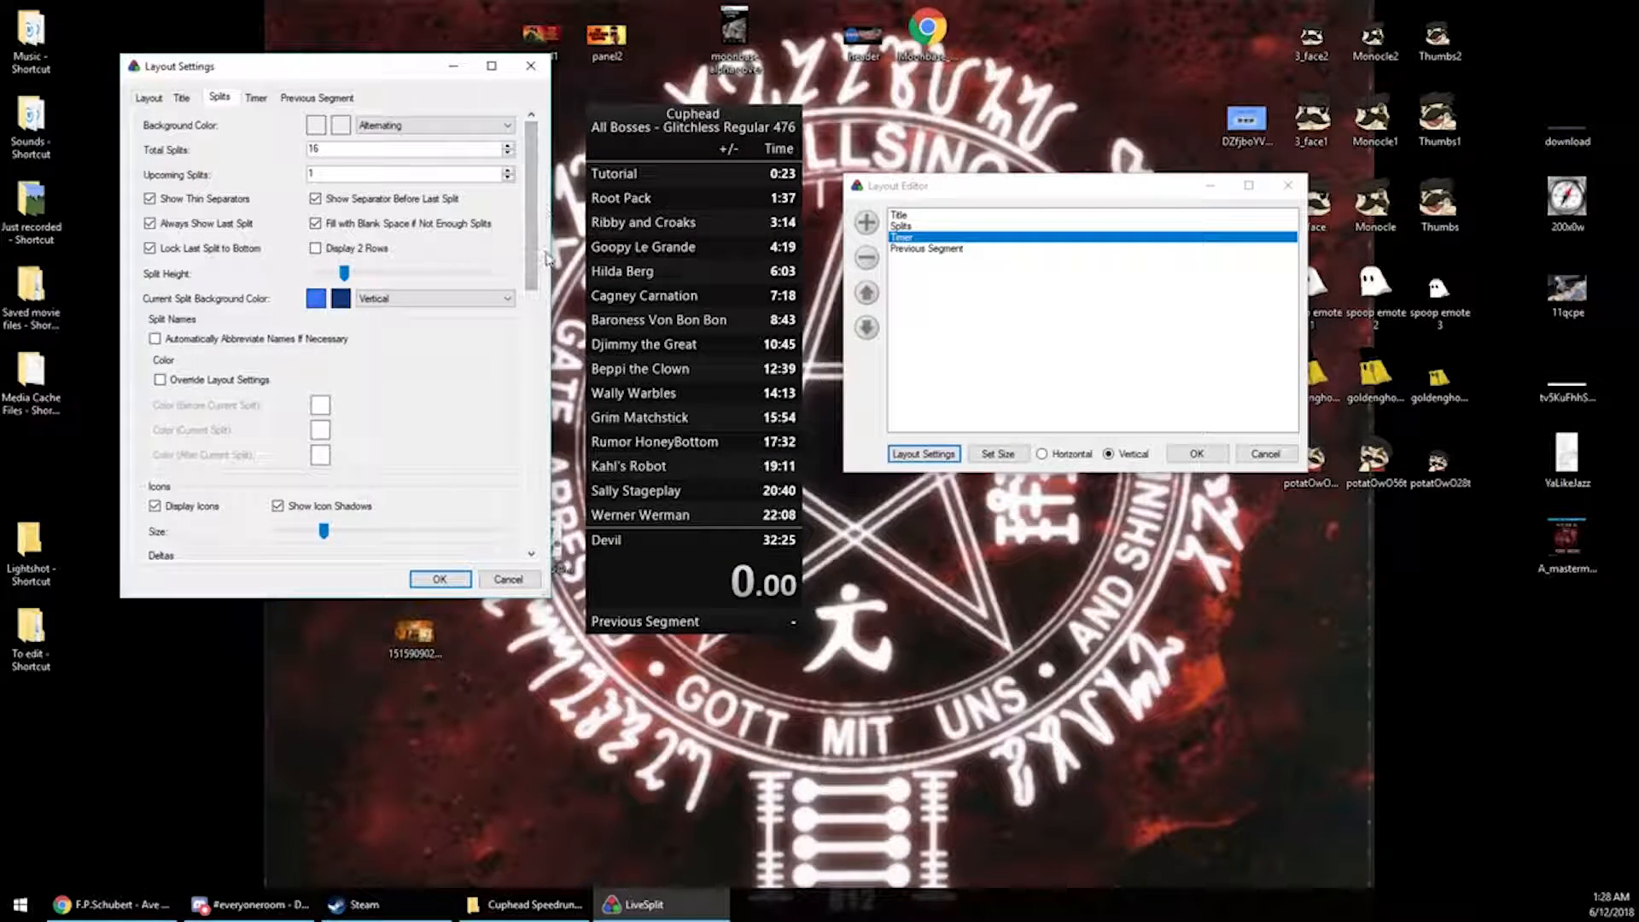
drag(531, 247, 526, 519)
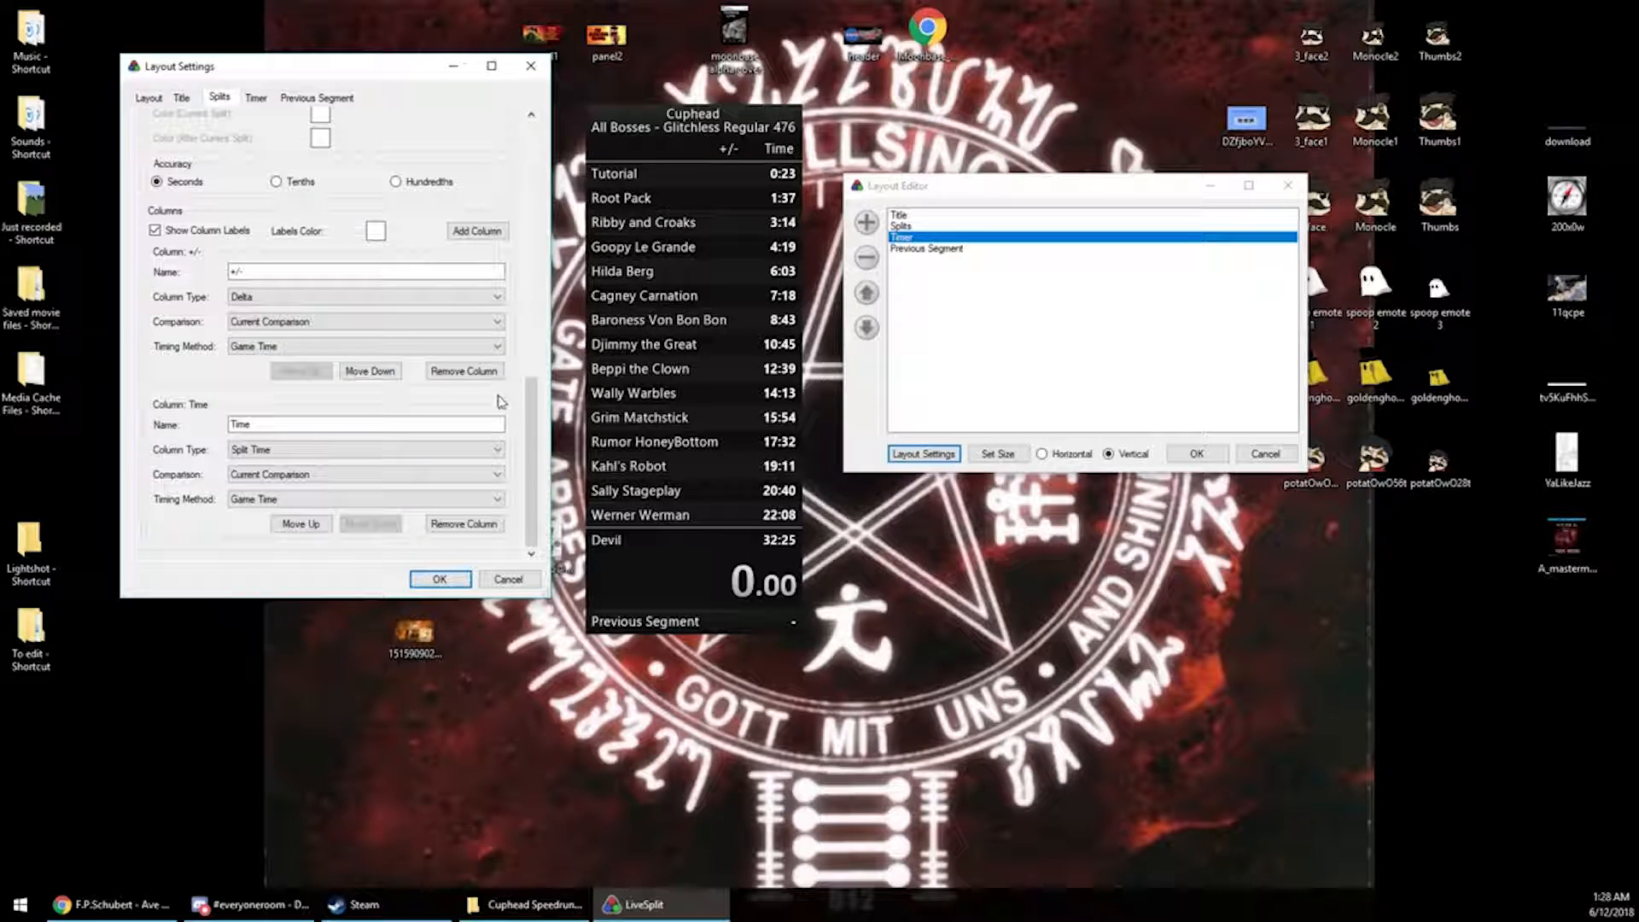
drag(527, 415, 531, 138)
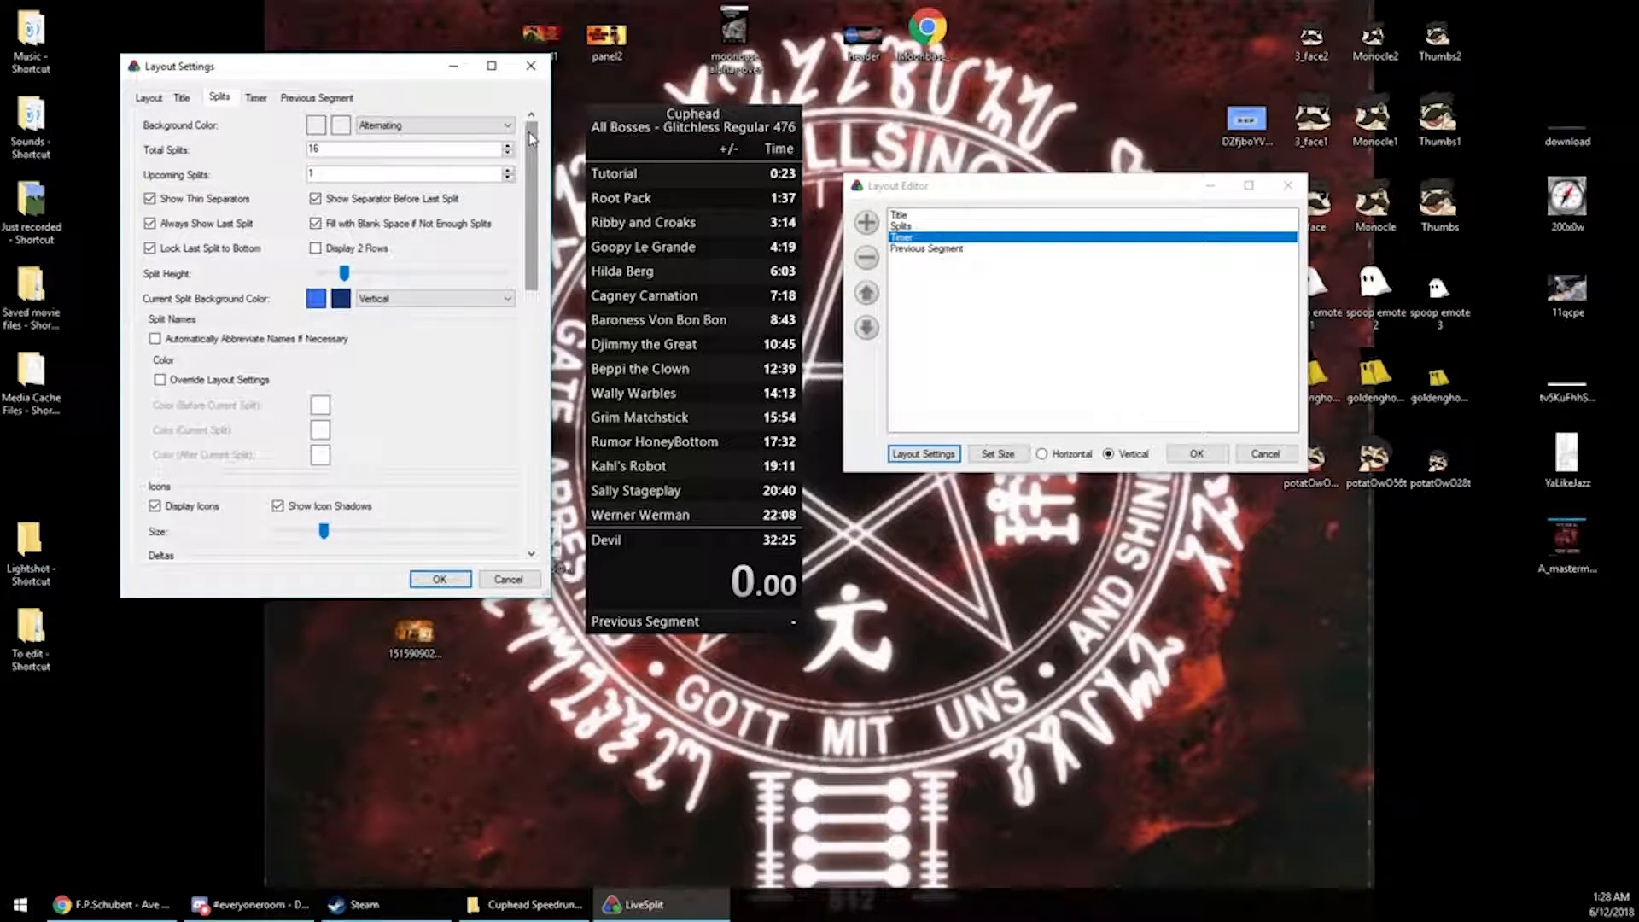
mouse_move(531, 138)
mouse_down()
mouse_move(531, 392)
mouse_move(531, 139)
mouse_up()
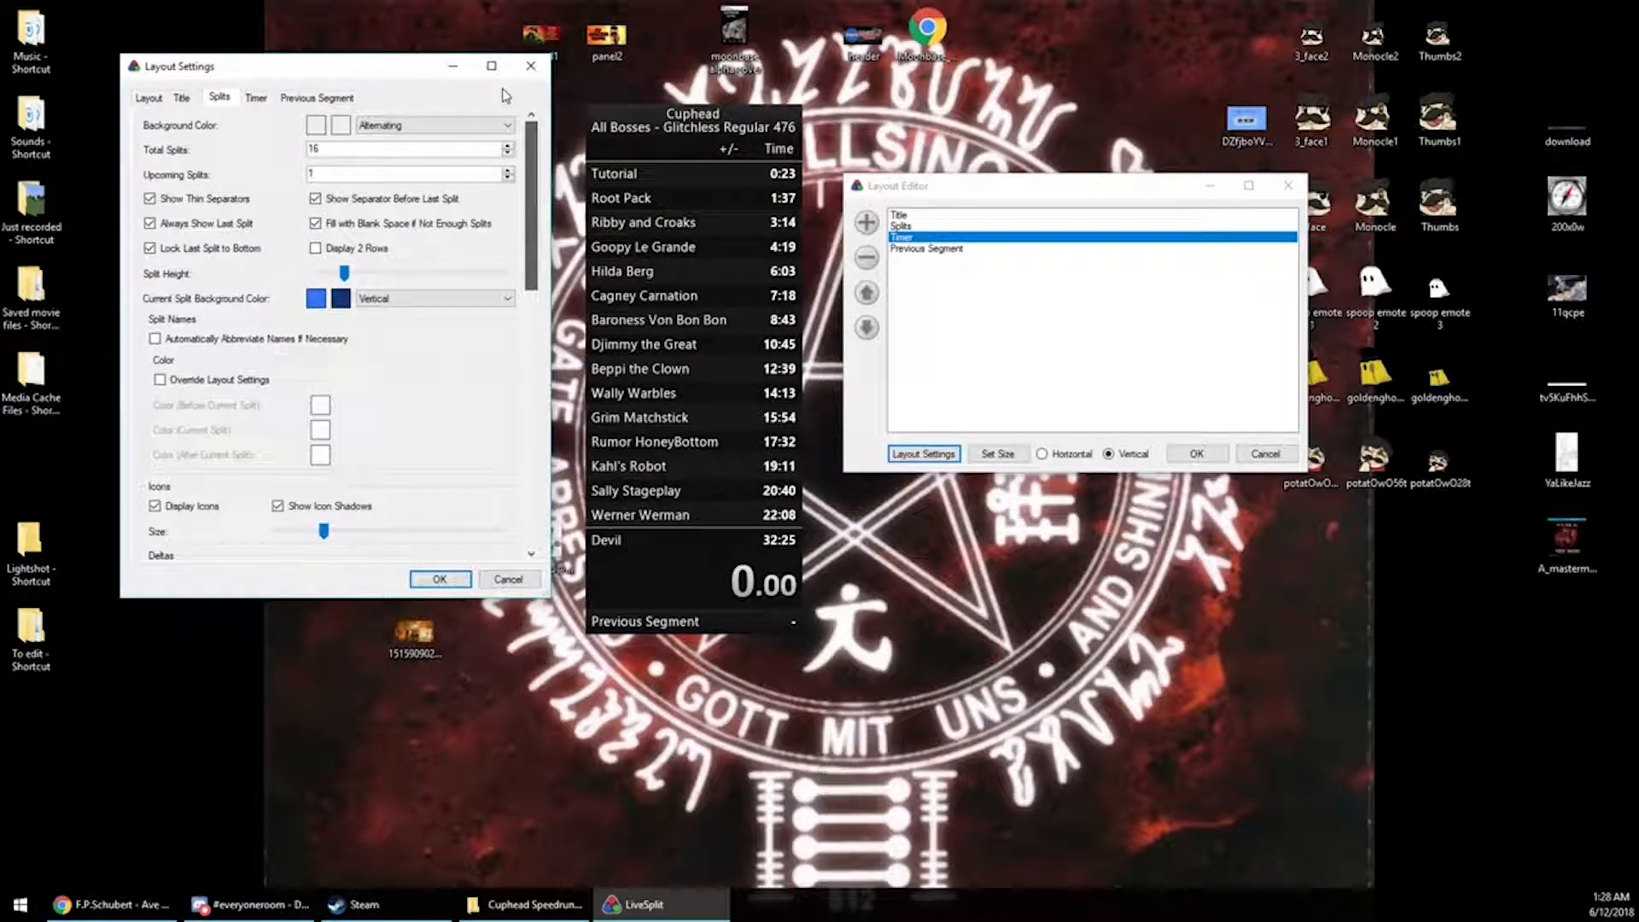
Switch to the Timer tab of the layout settings and check the timing method options, keeping Current Timing Method
click(256, 98)
click(220, 98)
click(250, 99)
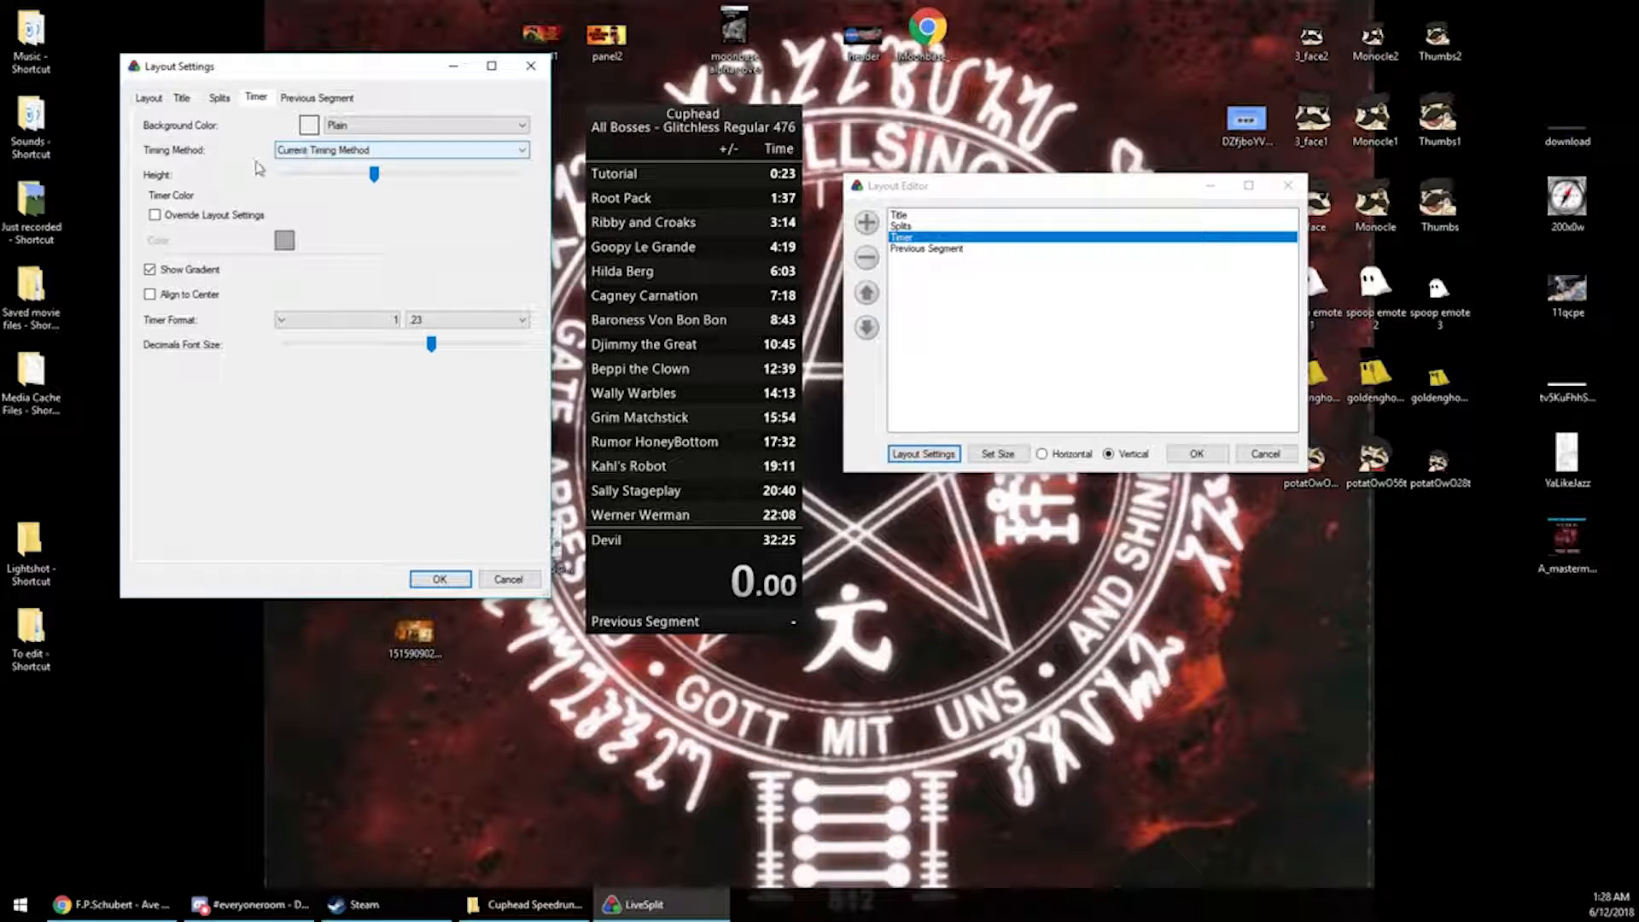
click(288, 153)
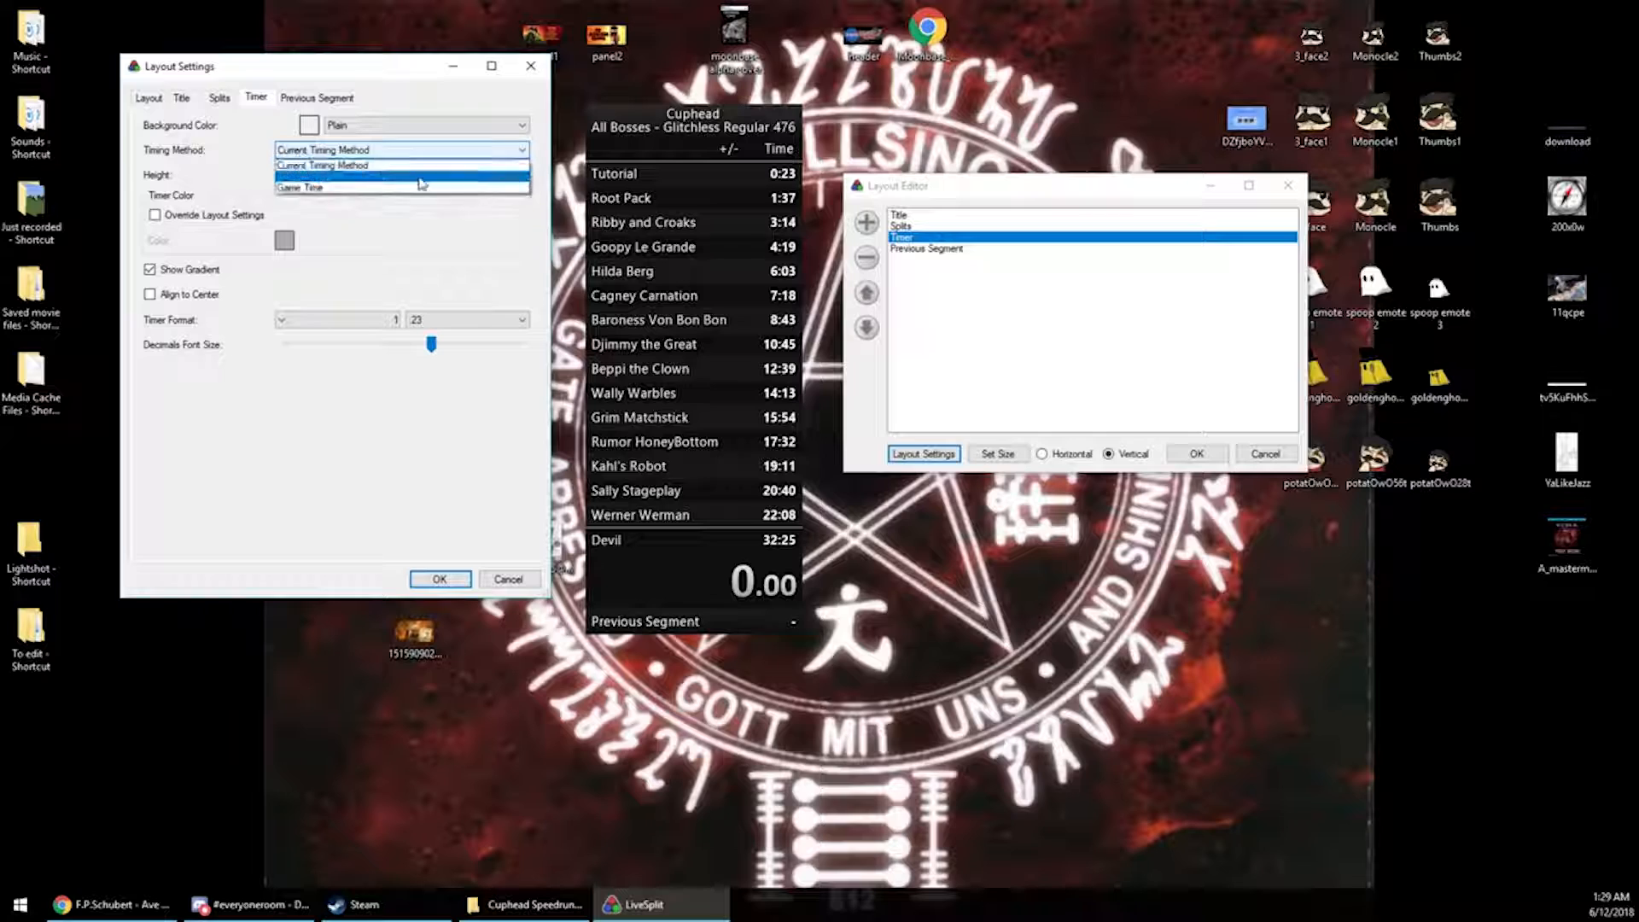
click(303, 166)
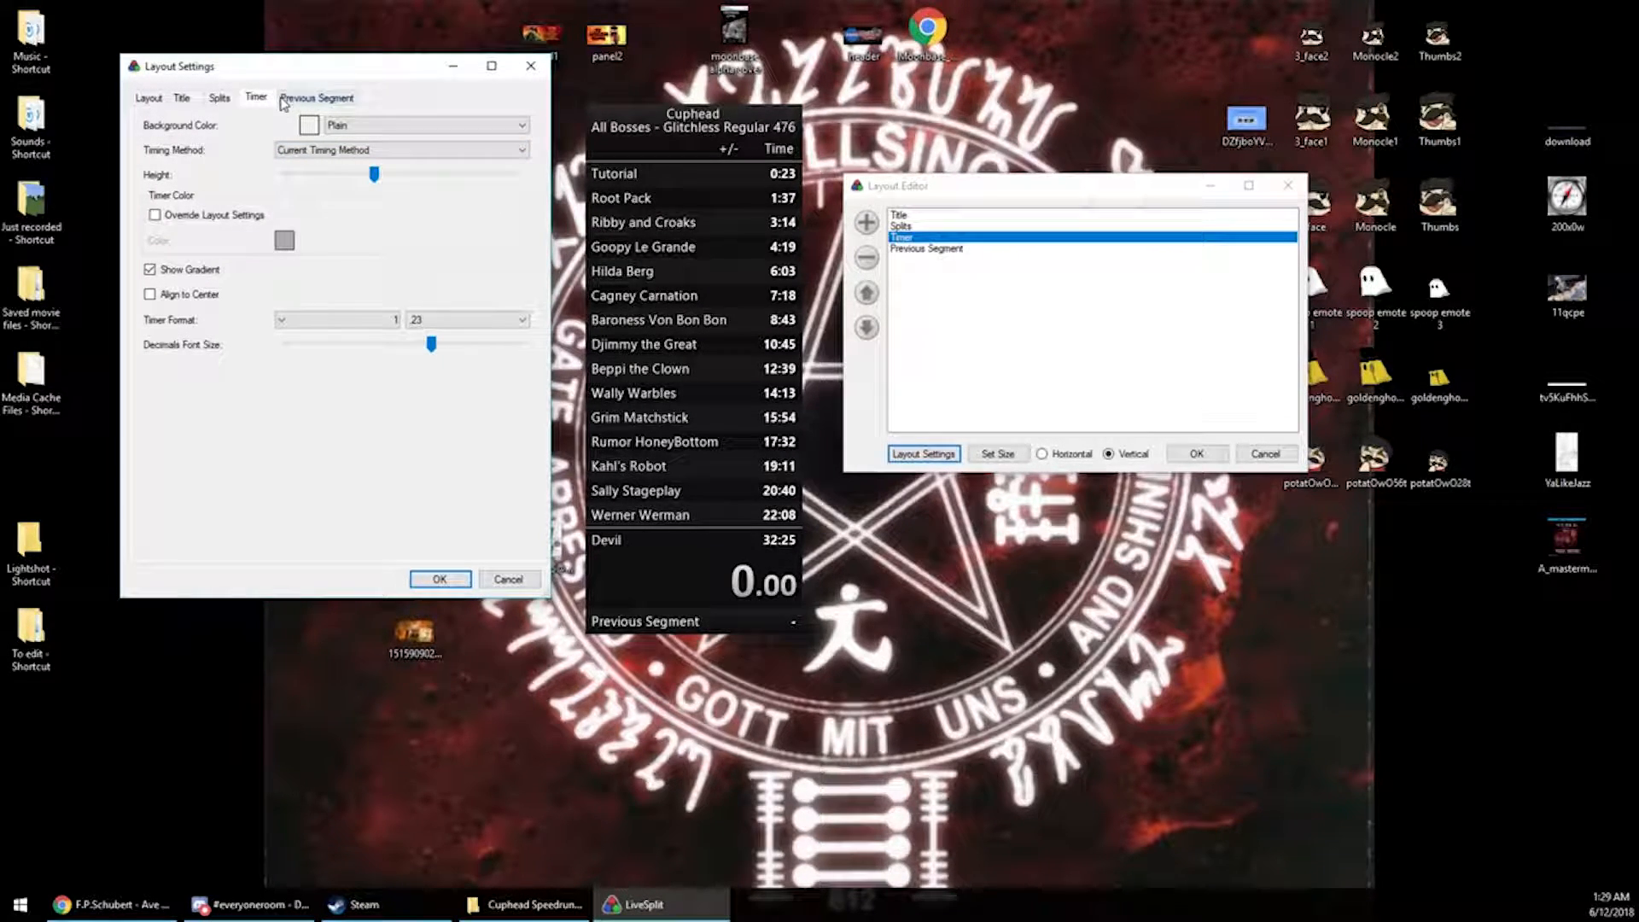
Look through the Previous Segment, Title, Splits, Timer and Layout tabs of the layout settings, then close the dialog
click(309, 97)
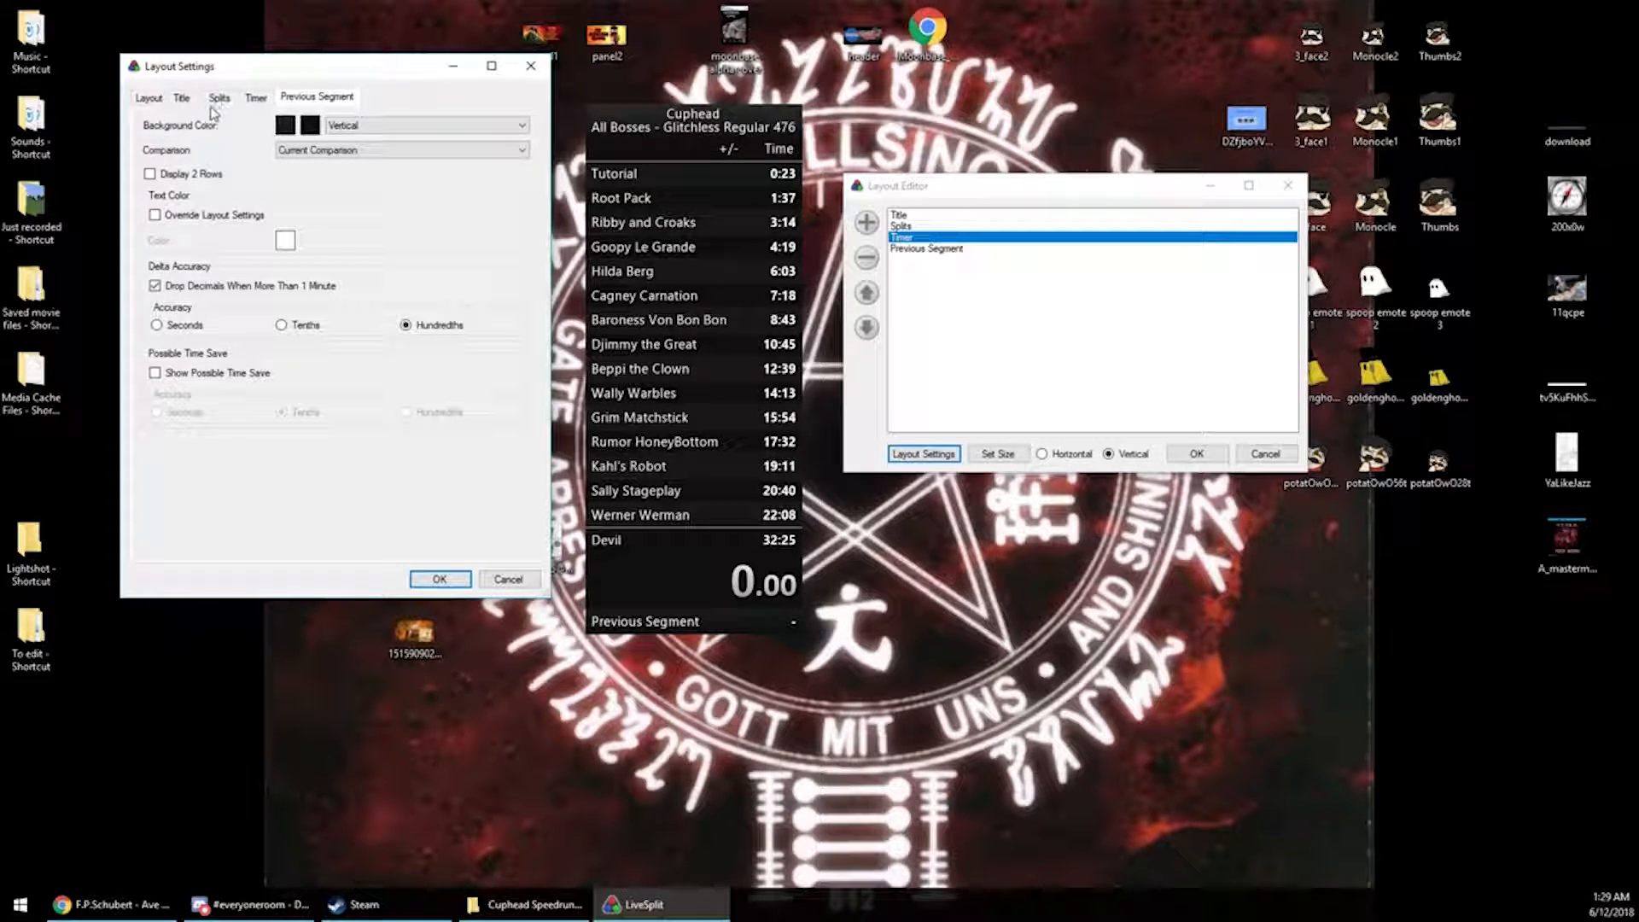
click(181, 98)
click(220, 98)
click(316, 97)
click(255, 98)
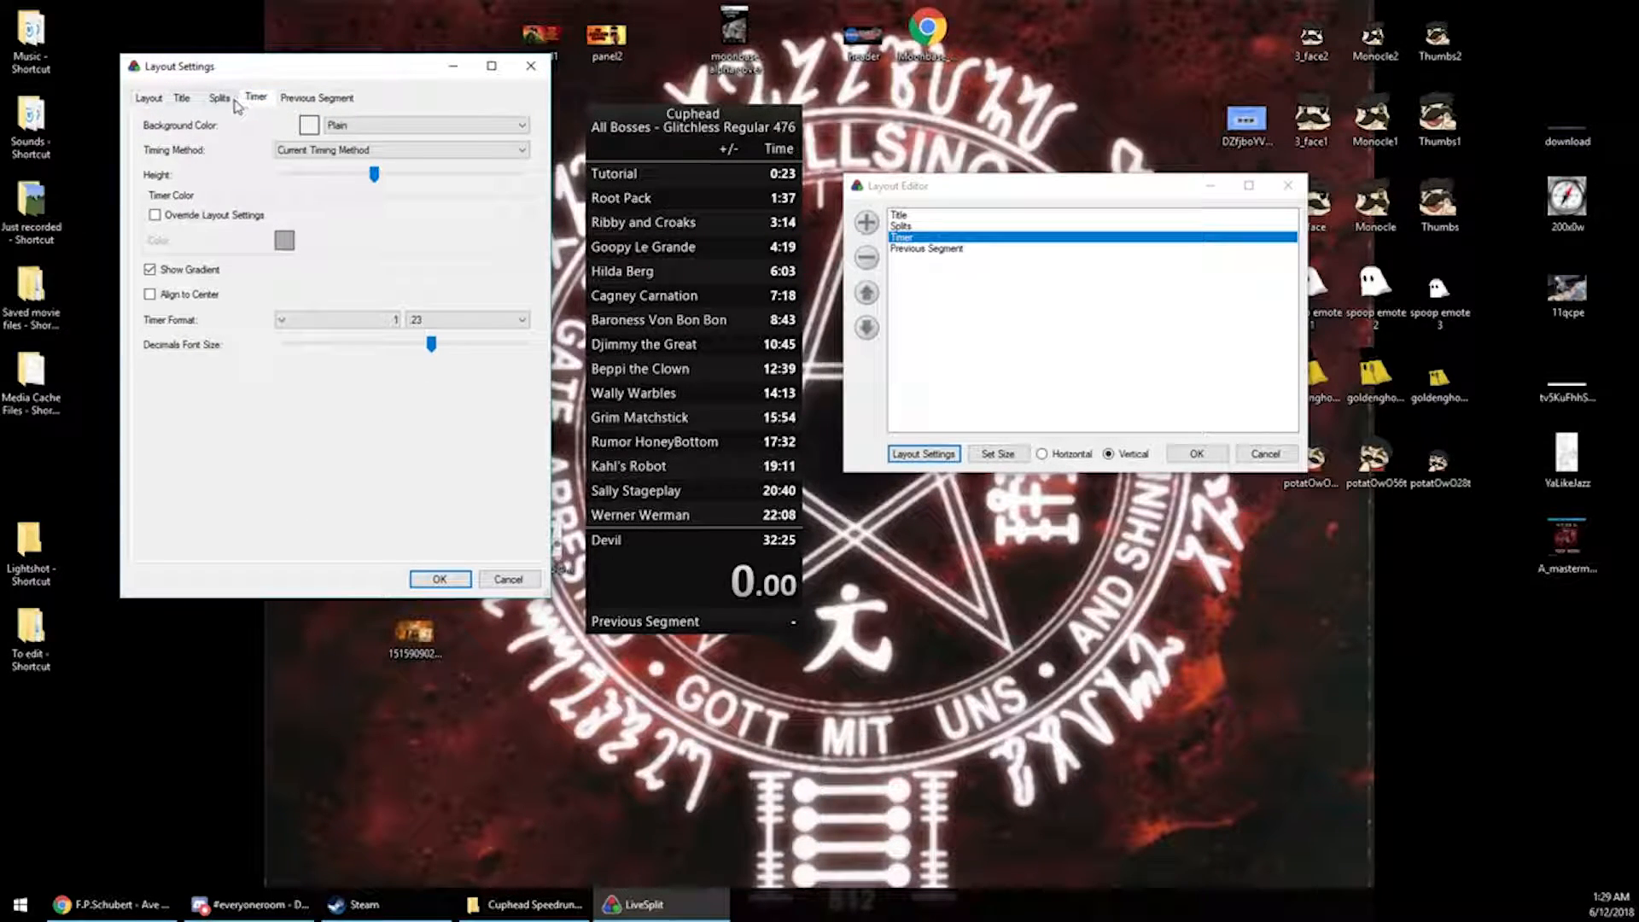
click(315, 150)
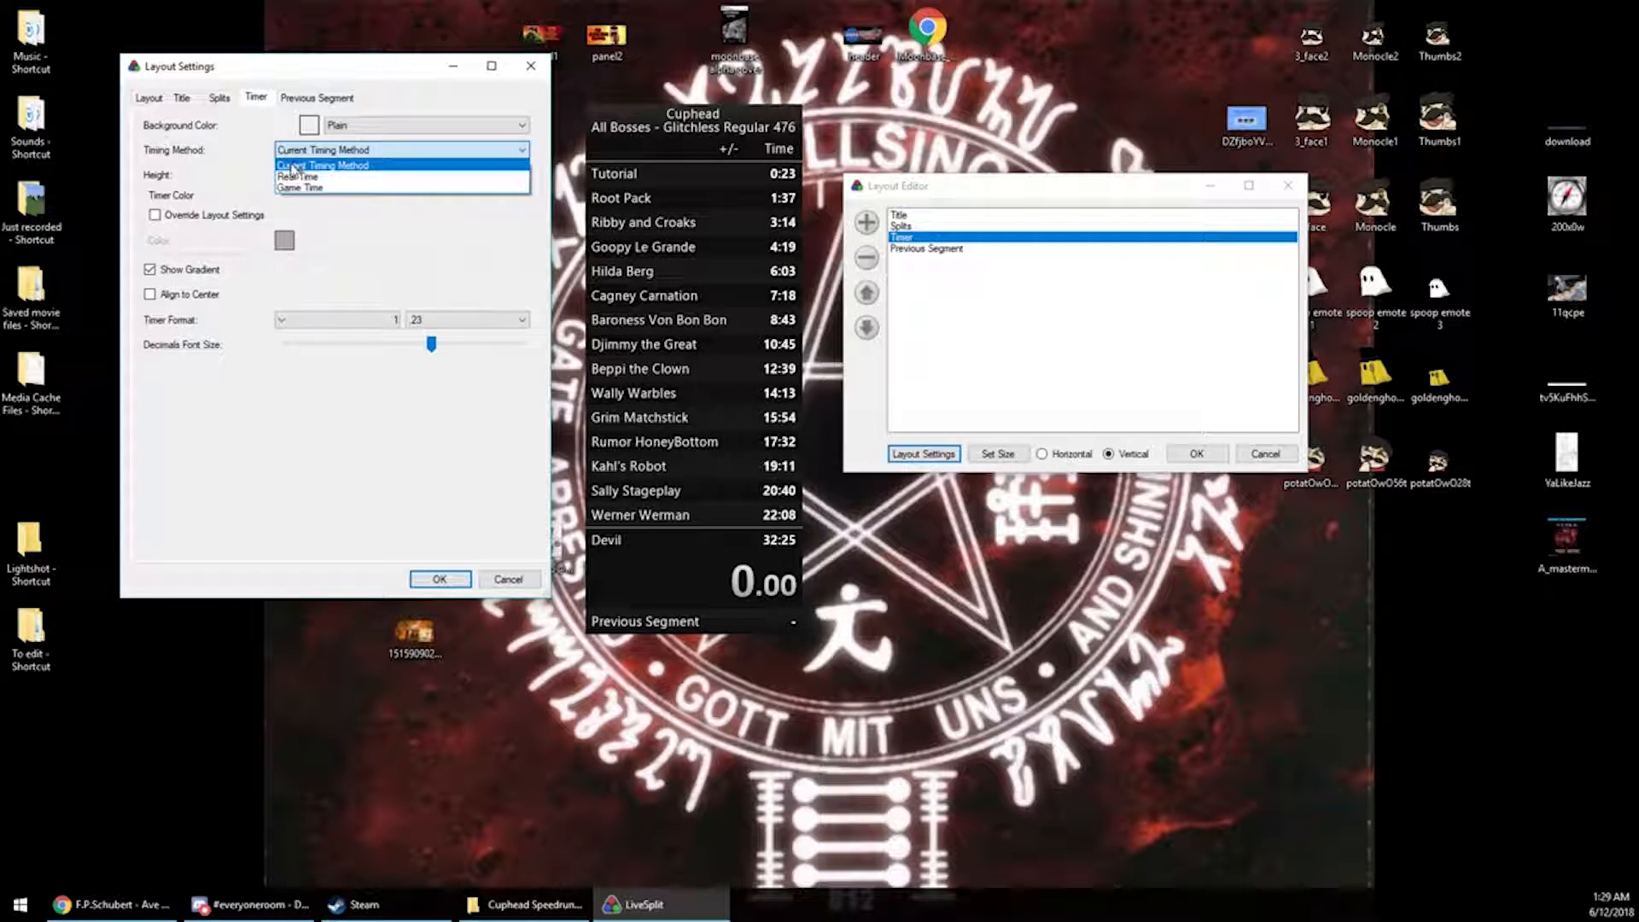
click(213, 100)
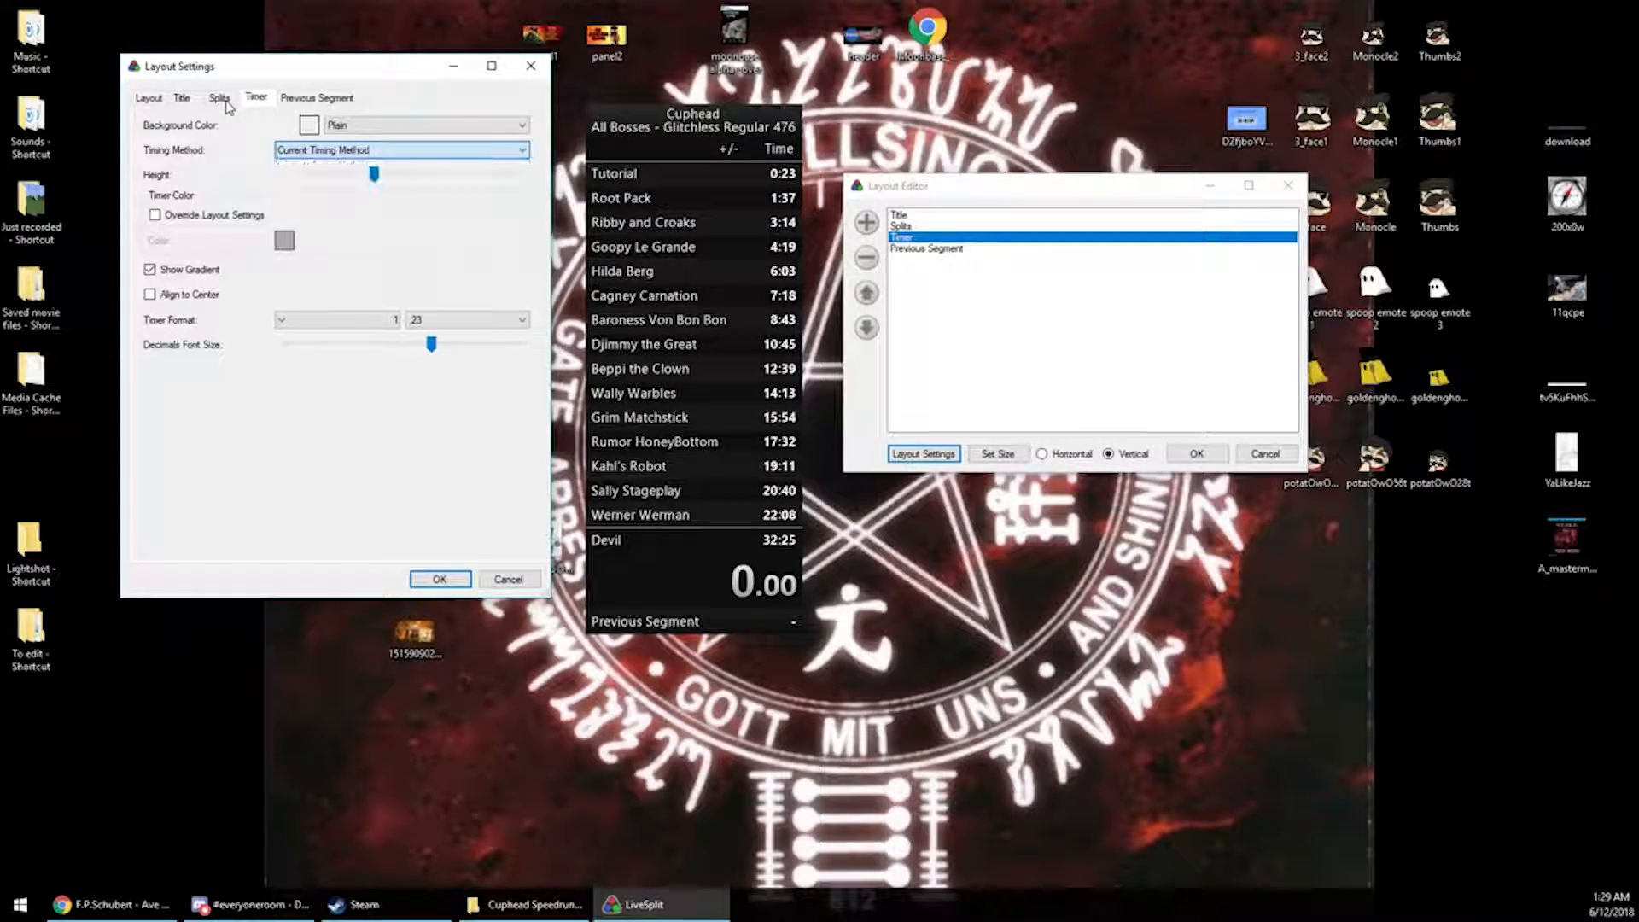
click(215, 99)
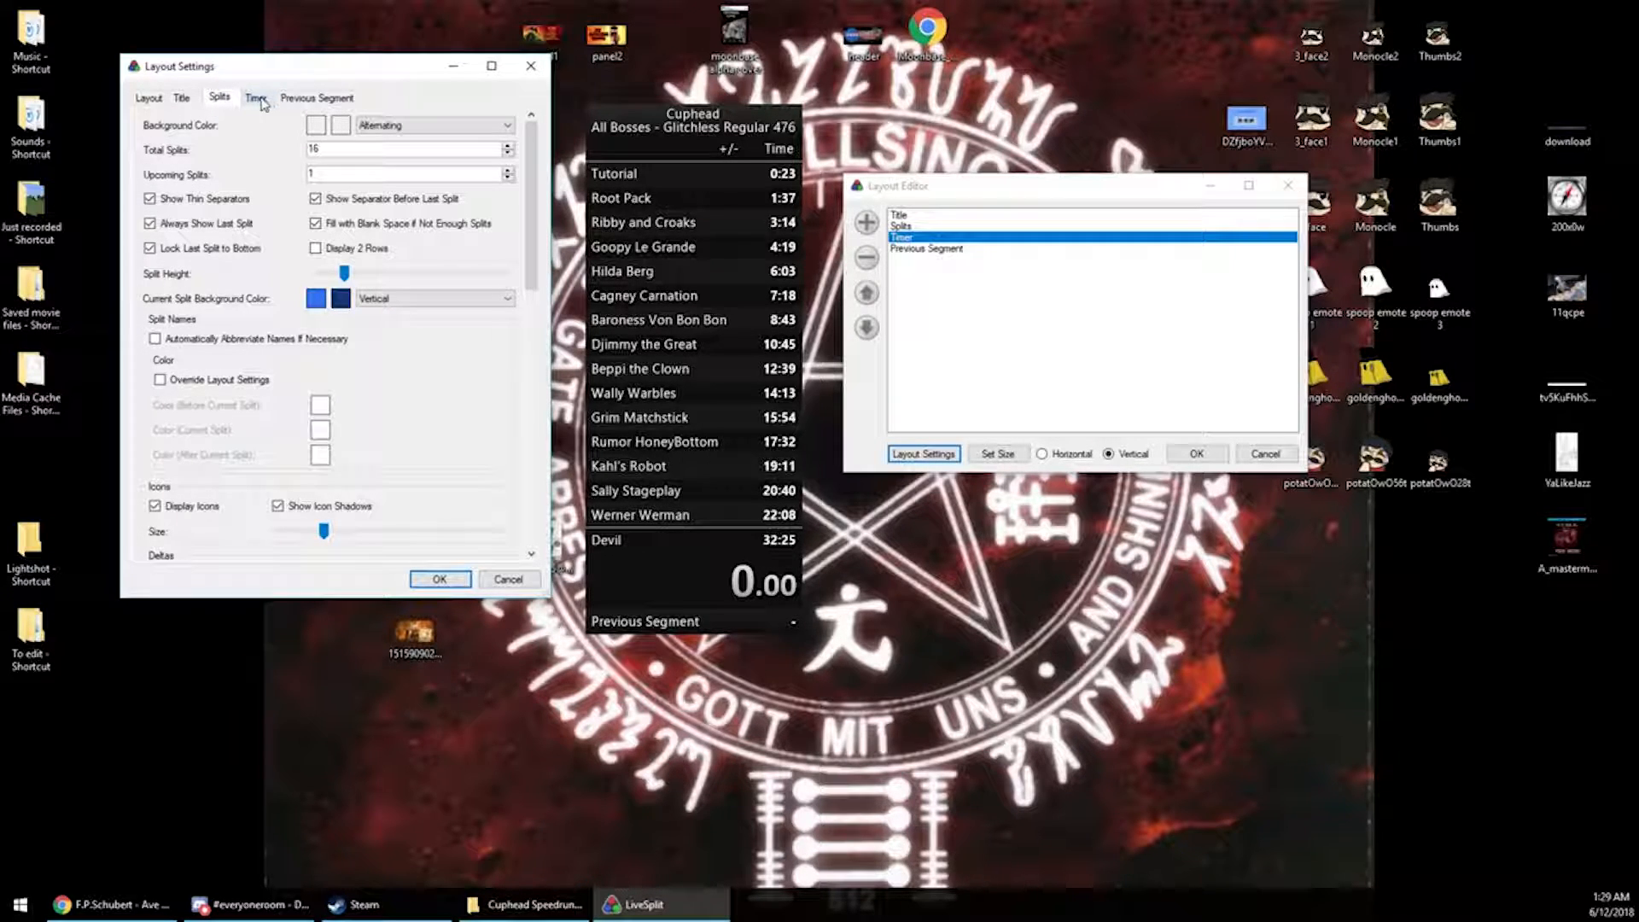
click(183, 99)
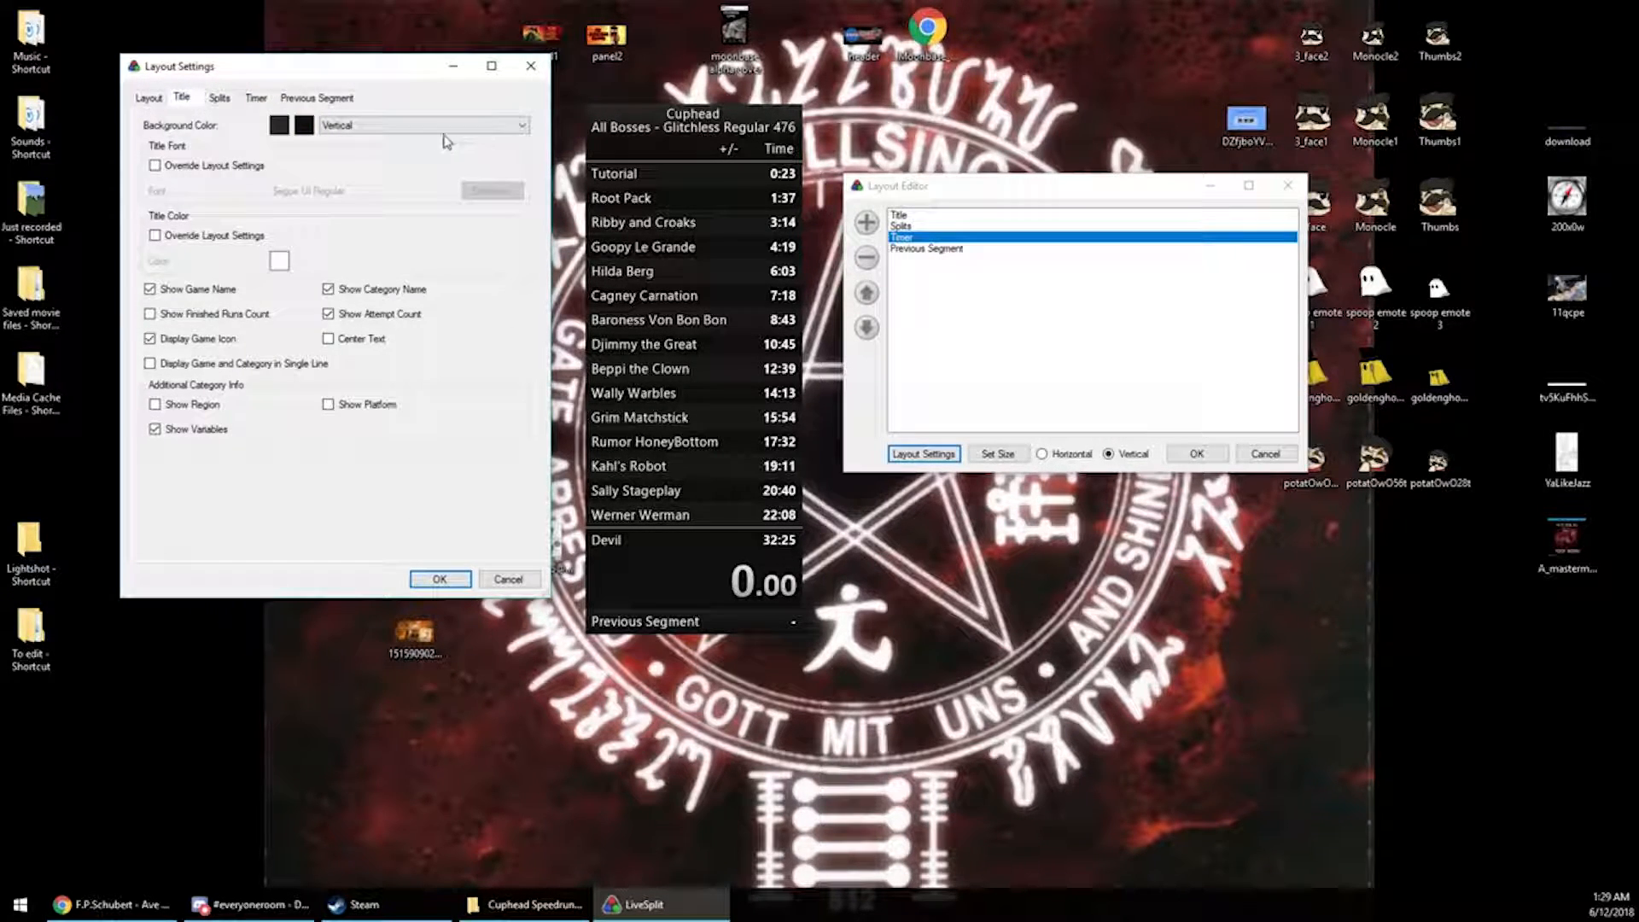
click(155, 101)
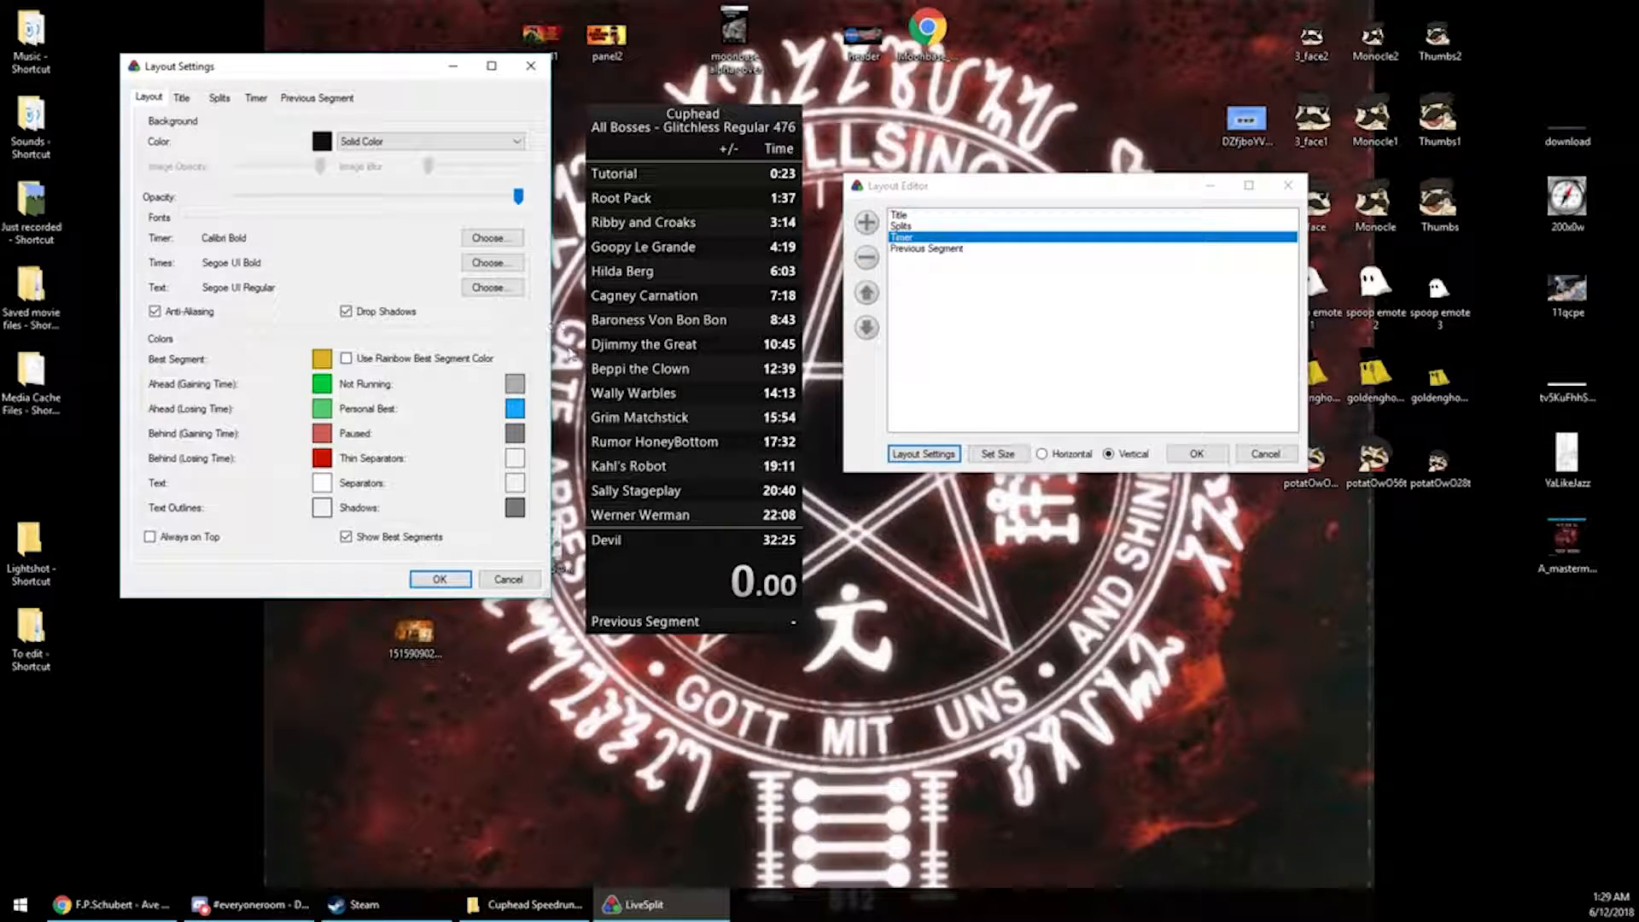
click(439, 581)
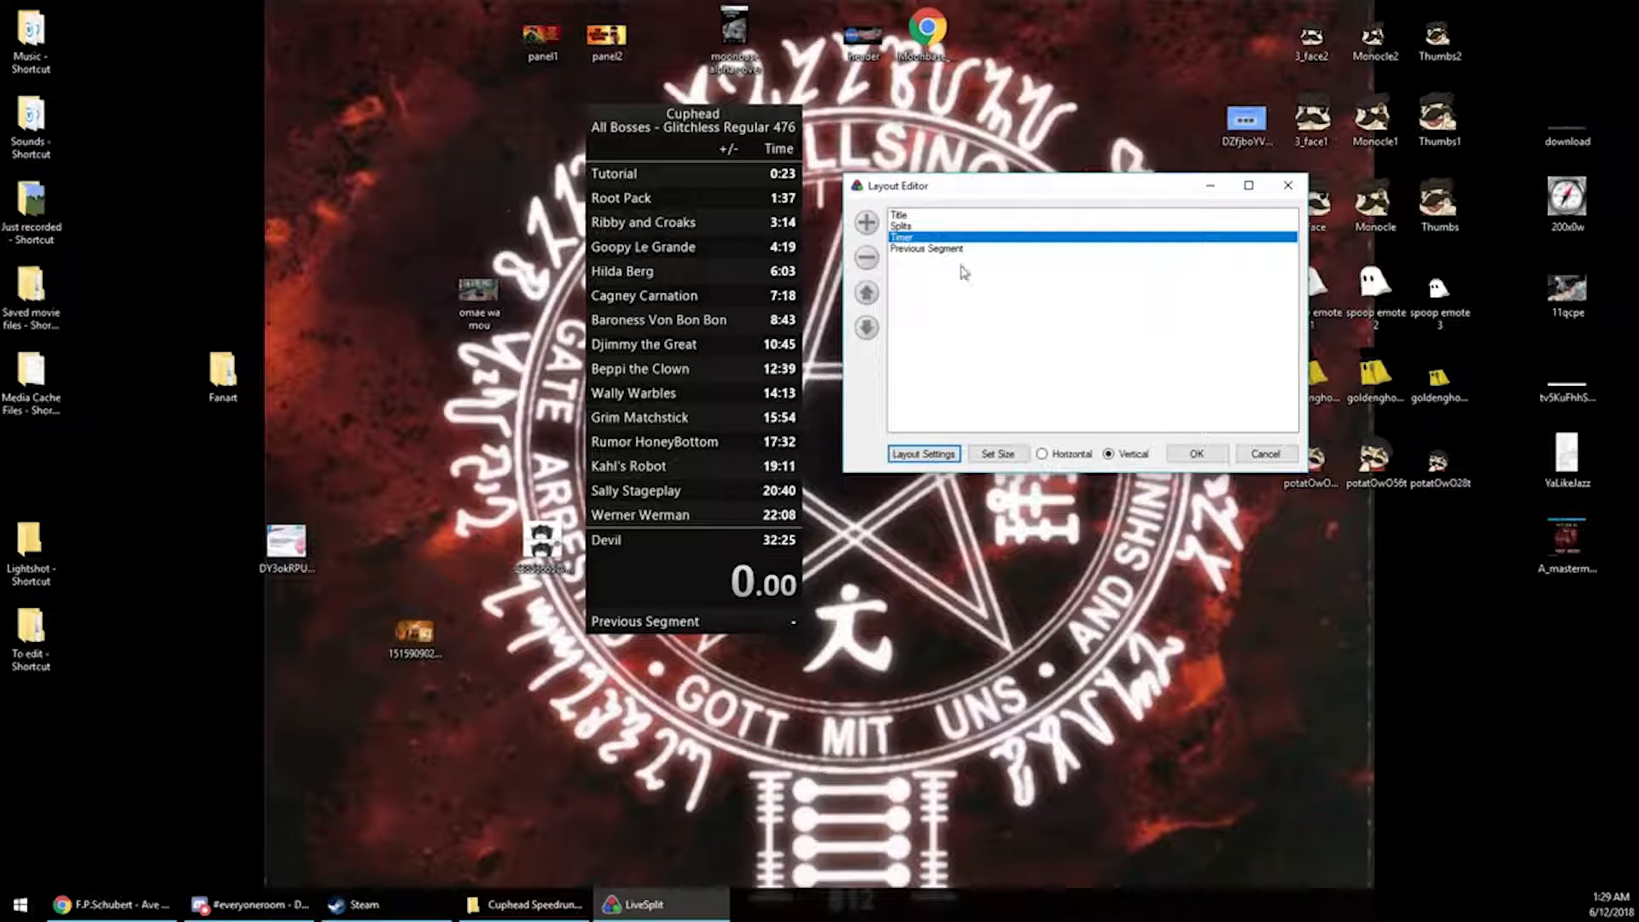
Browse the Previous Segment and Splits components in the layout editor, then close the layout editor
click(920, 248)
click(922, 226)
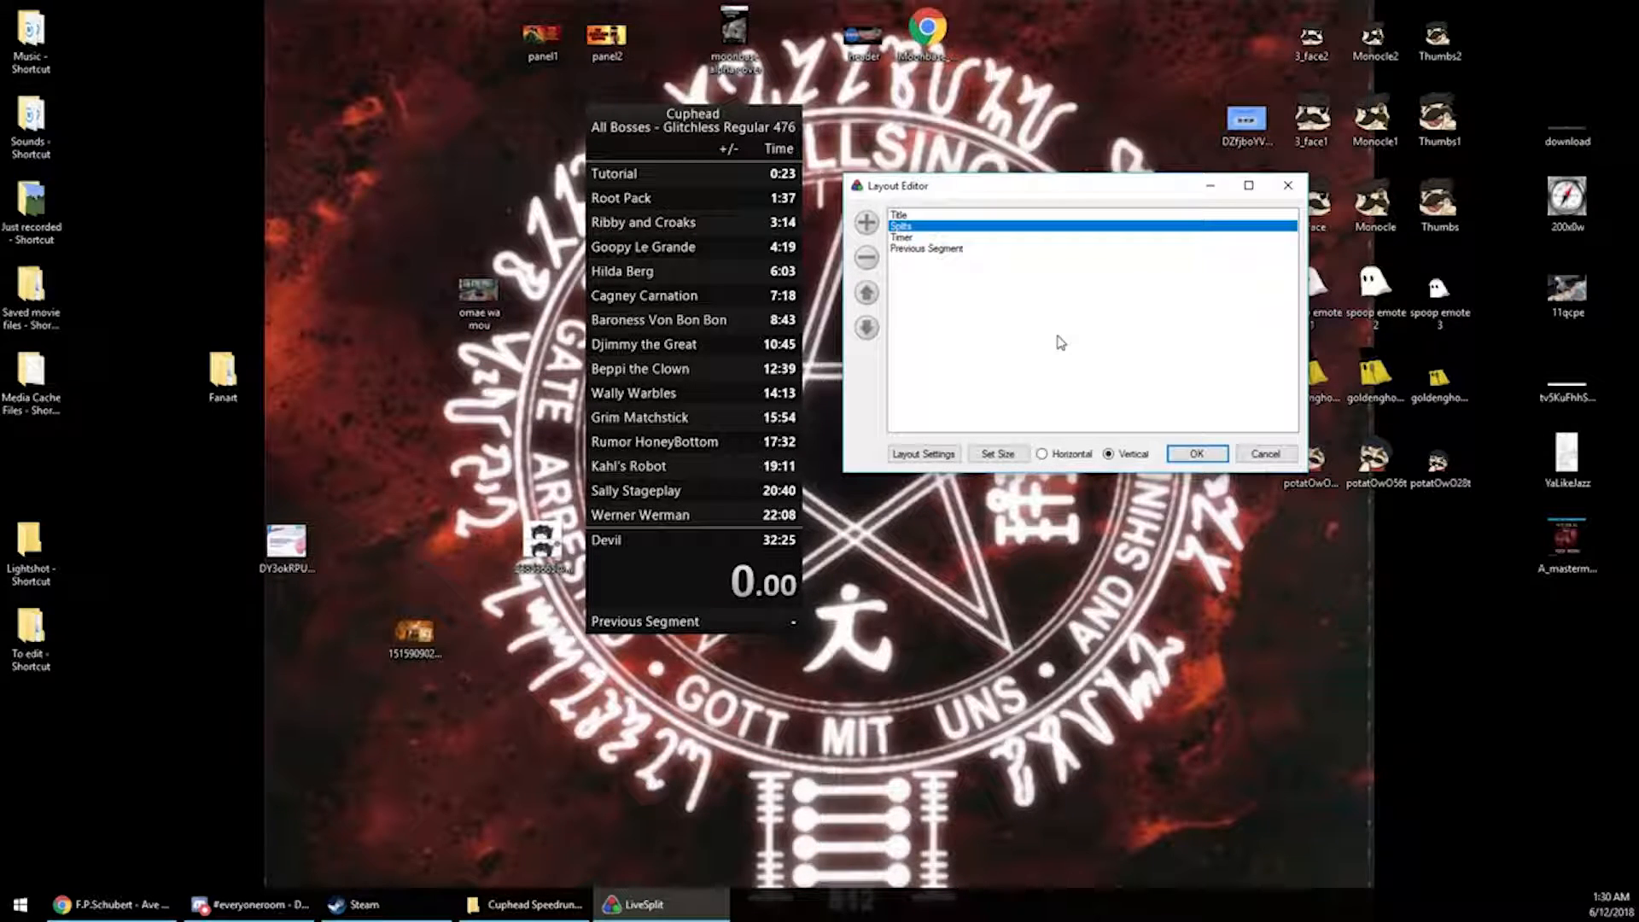
click(1196, 455)
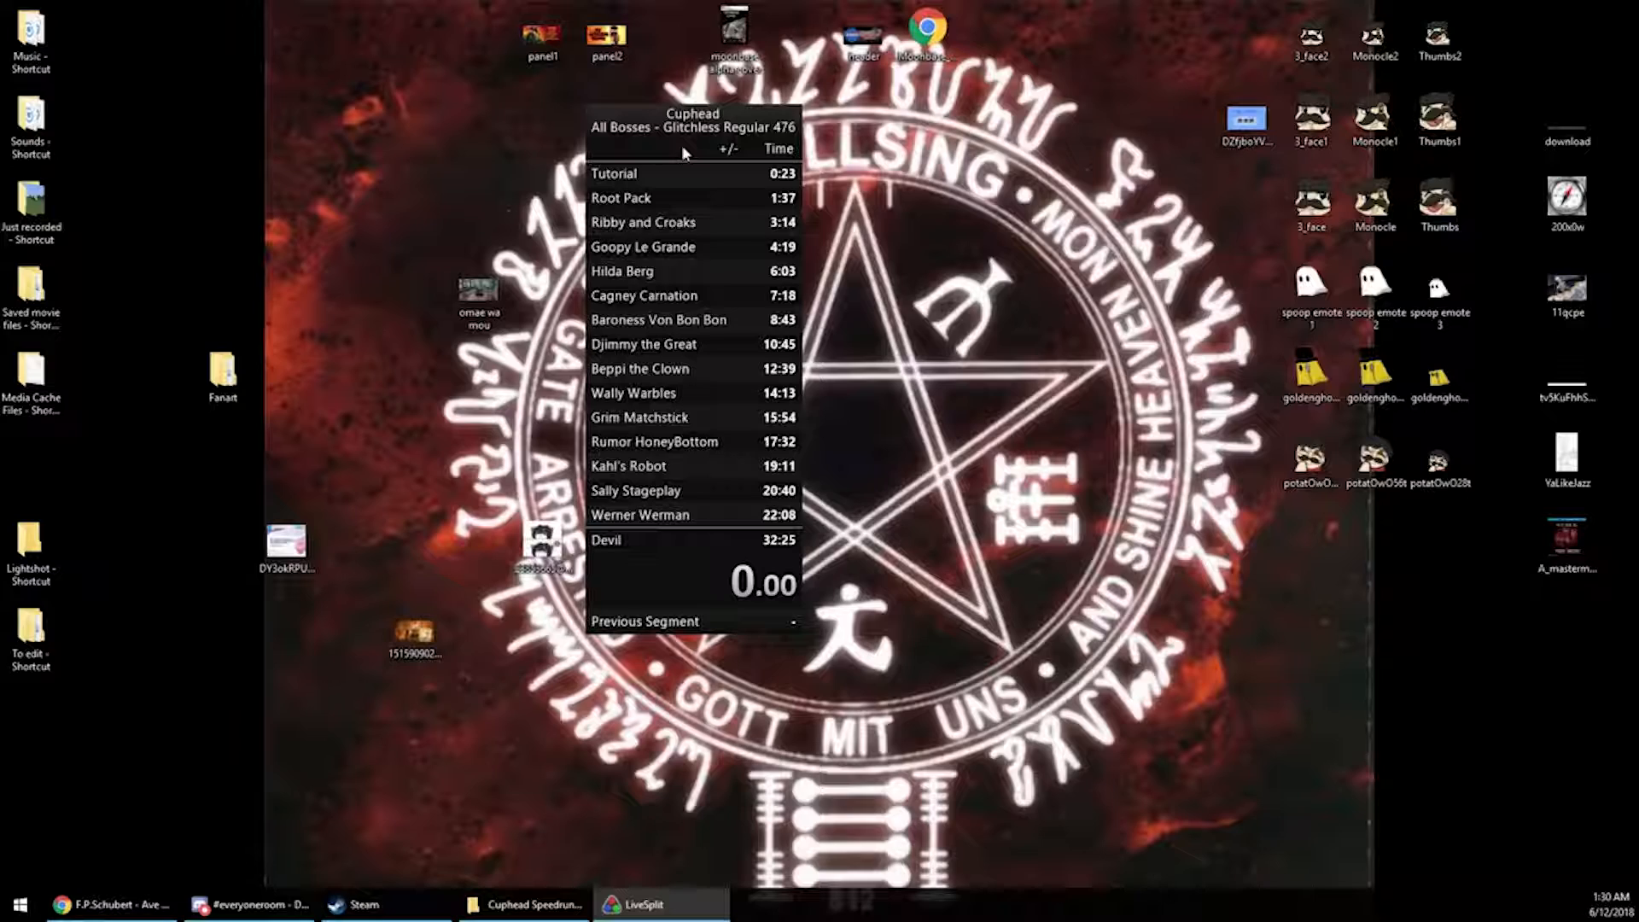